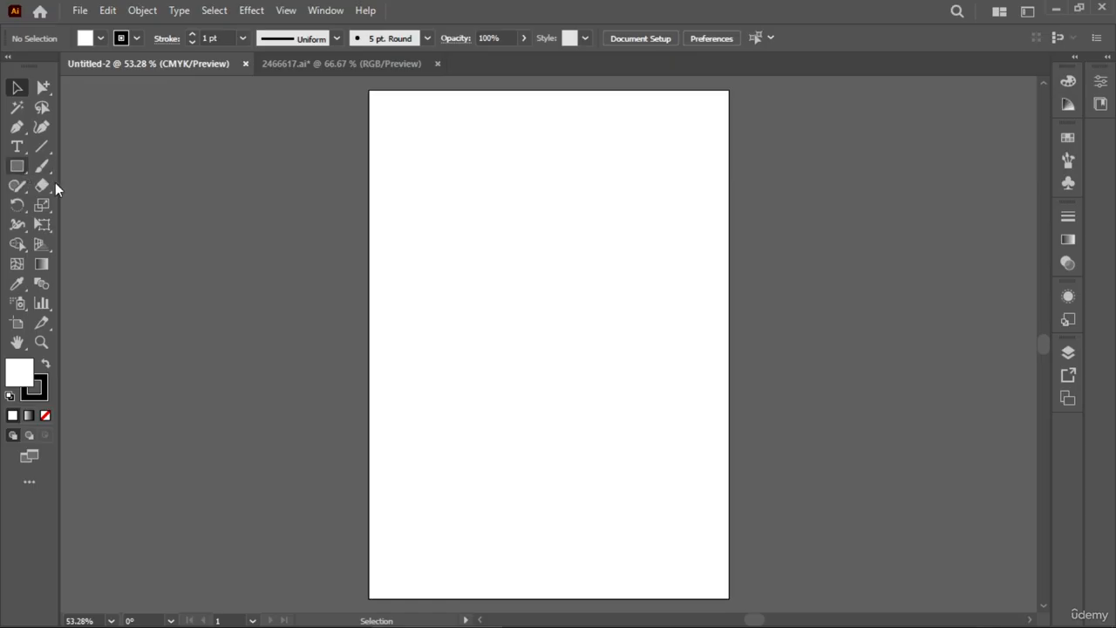
Draw a wide rectangle in the artboard's upper-left area and set its stroke weight to 17 pt.
left_click(14, 167)
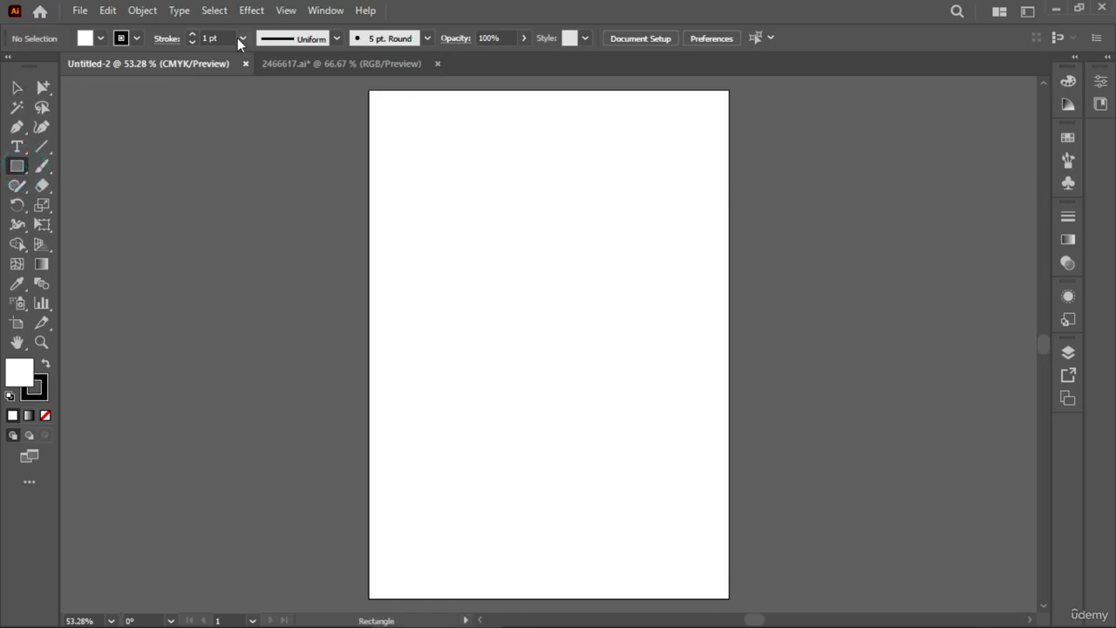
left_click(194, 34)
left_click(195, 33)
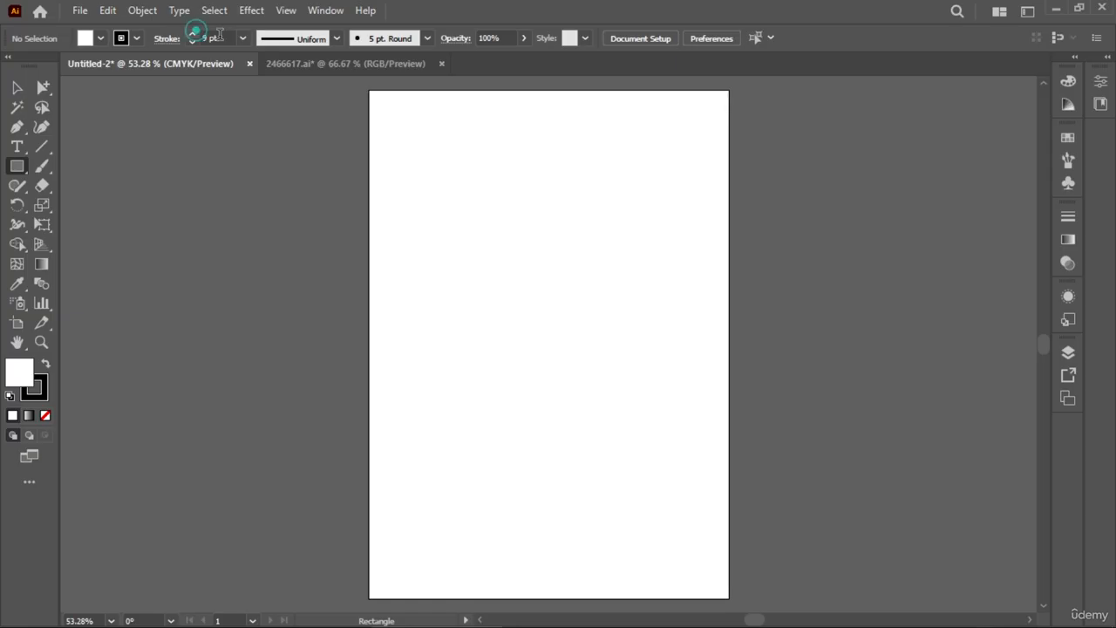
scroll(234, 37, "up", 12)
mouse_move(389, 134)
left_mouse_down()
mouse_move(456, 192)
mouse_move(528, 222)
left_mouse_up()
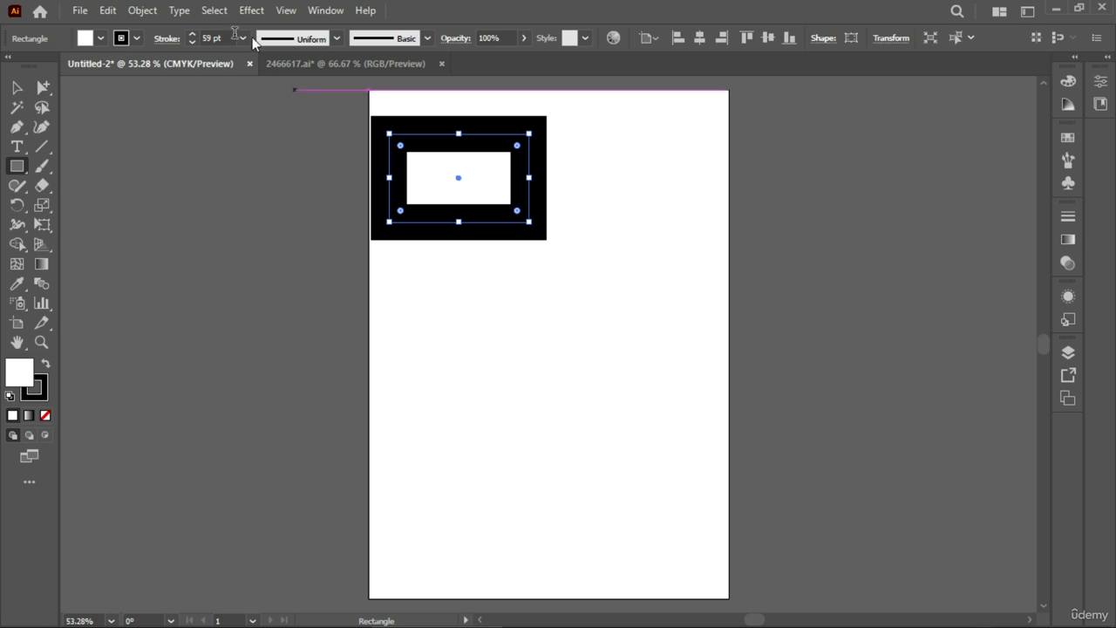
scroll(218, 38, "down", 20)
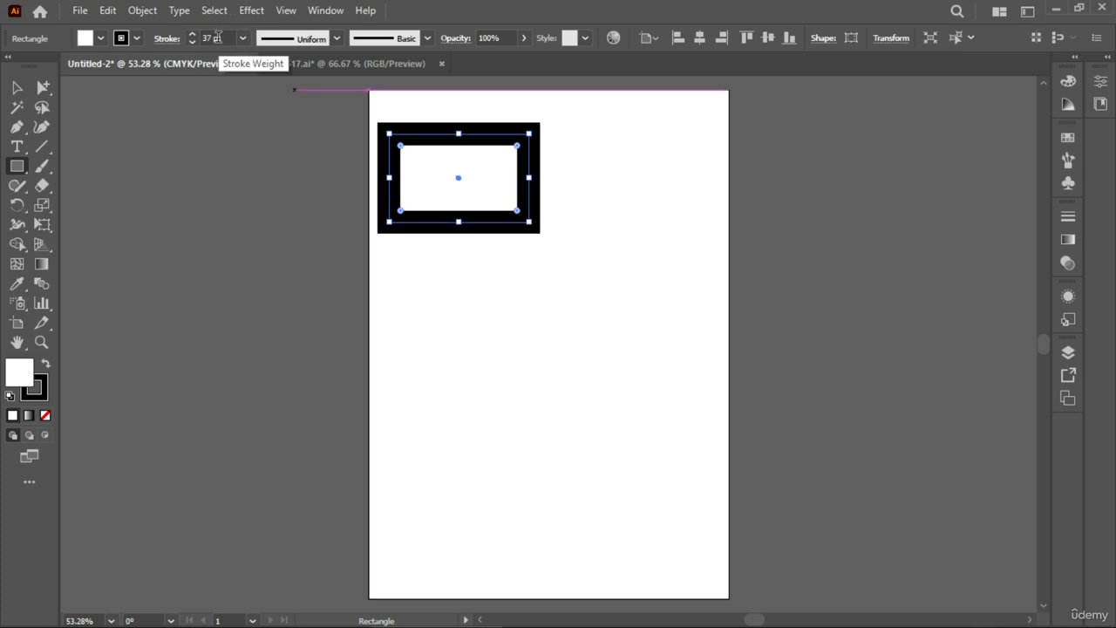
scroll(218, 38, "up", 17)
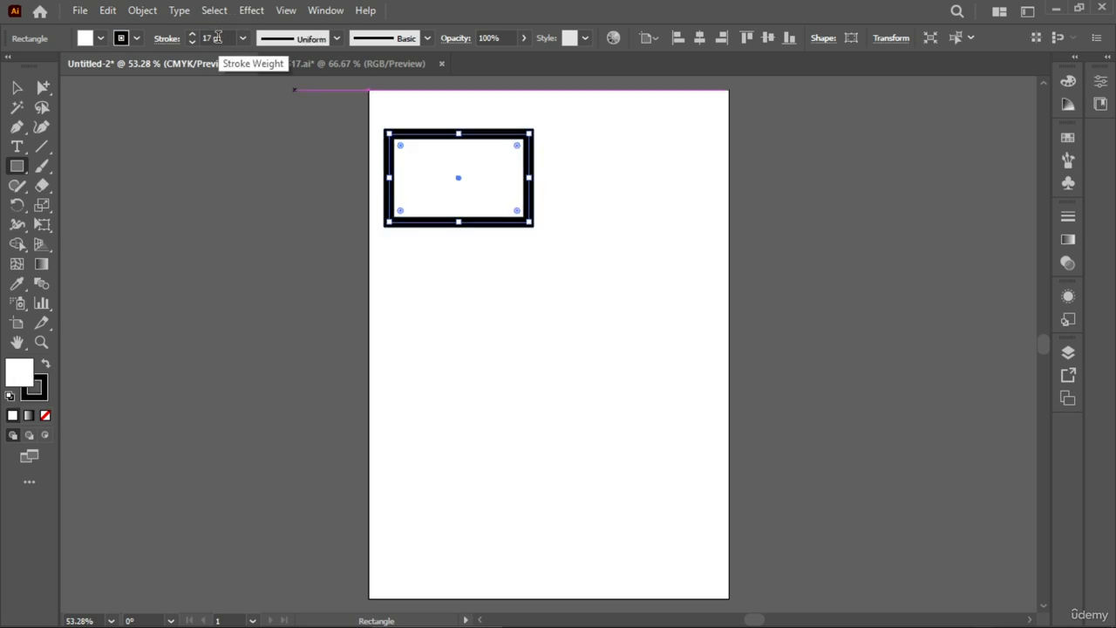
Draw five smaller rectangles down the left side and middle of the artboard, below the wide rectangle.
mouse_move(389, 255)
left_mouse_down()
mouse_move(493, 319)
mouse_move(452, 329)
left_mouse_up()
left_click_drag(396, 358, 460, 421)
left_click_drag(418, 457, 468, 508)
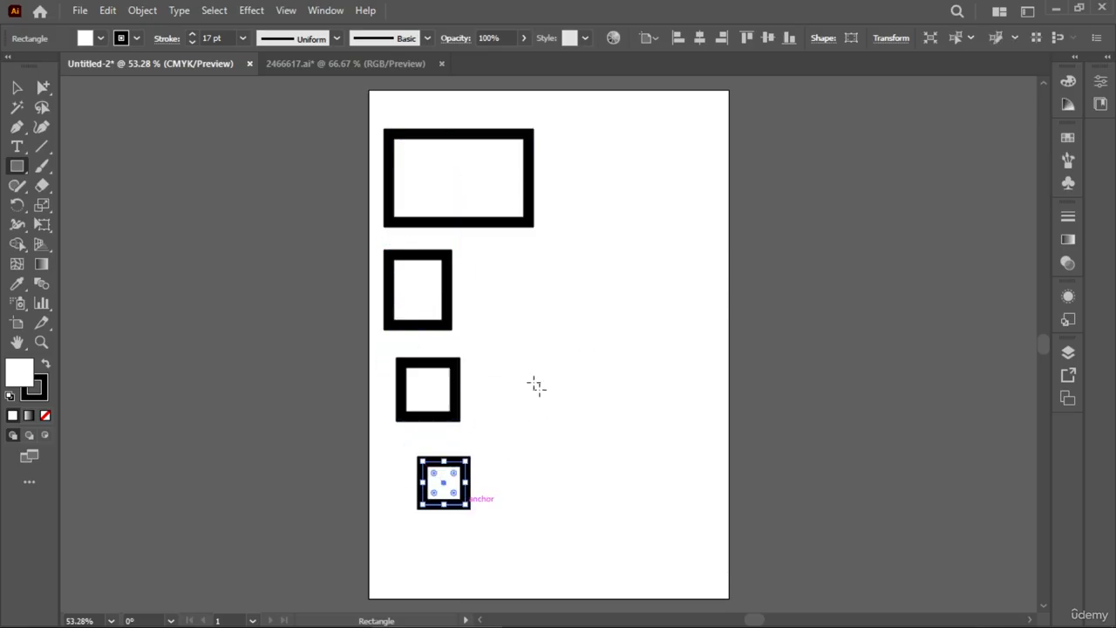
left_click_drag(490, 362, 545, 416)
left_click_drag(529, 263, 583, 312)
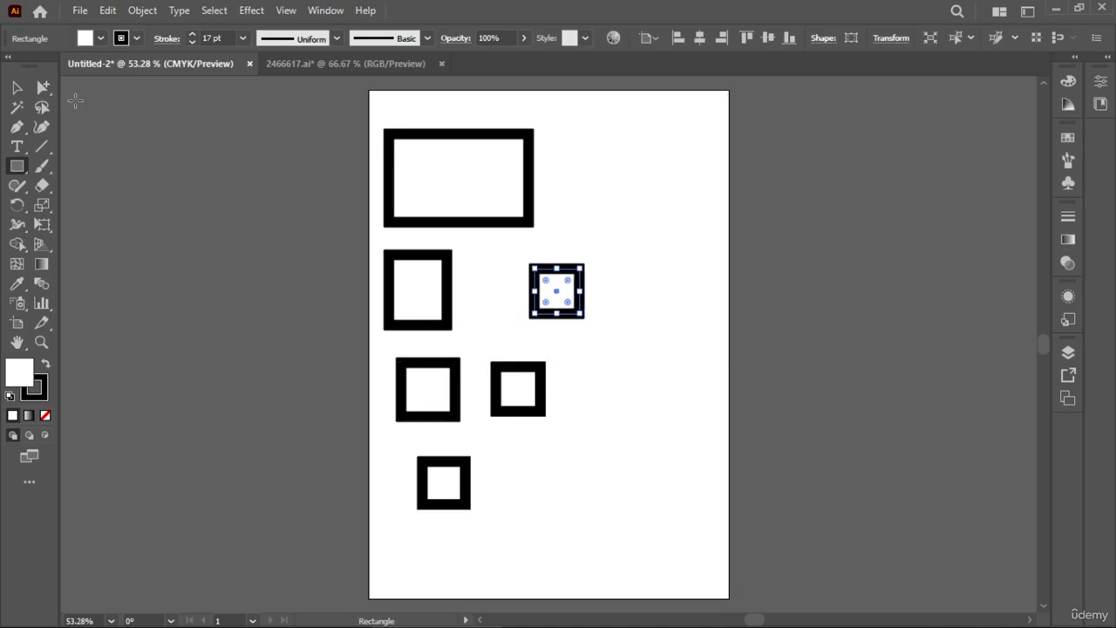
left_click(18, 88)
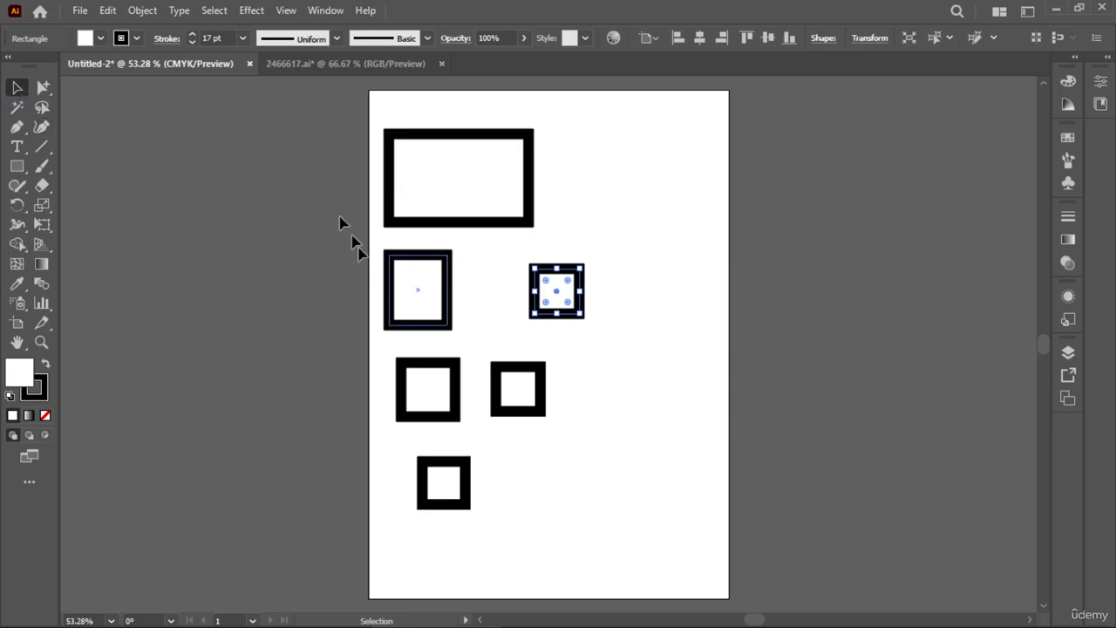
Draw three small squares spaced down the right side of the artboard.
left_click(16, 166)
mouse_move(612, 147)
left_mouse_down()
mouse_move(654, 210)
mouse_move(671, 184)
mouse_move(661, 195)
left_mouse_up()
left_click_drag(651, 246, 702, 295)
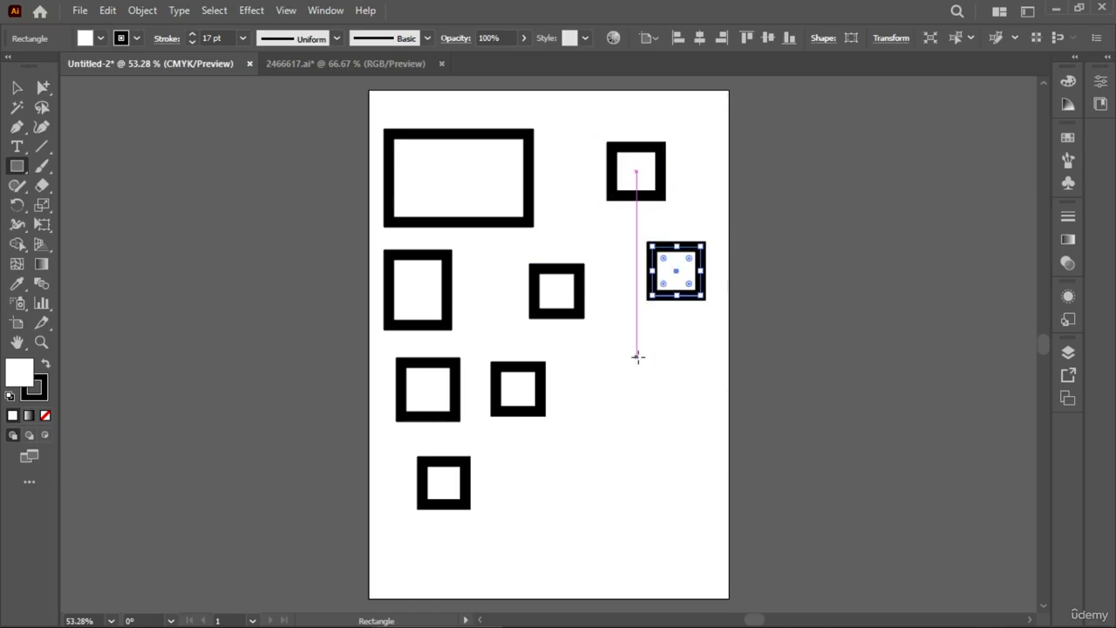
left_click_drag(638, 356, 685, 405)
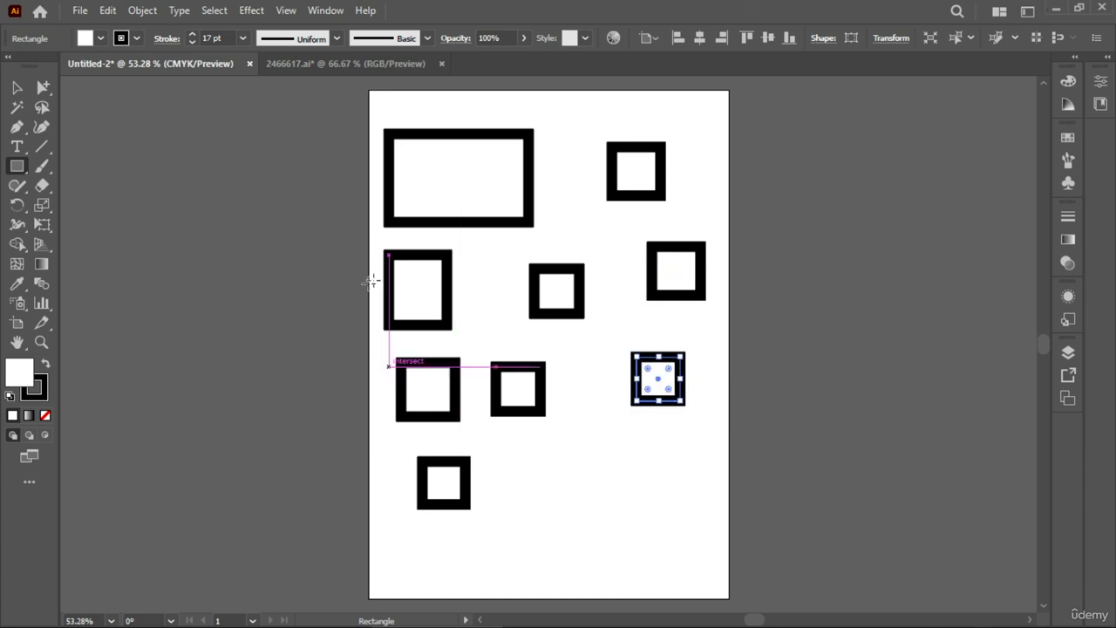
left_click(803, 389)
left_click(596, 350)
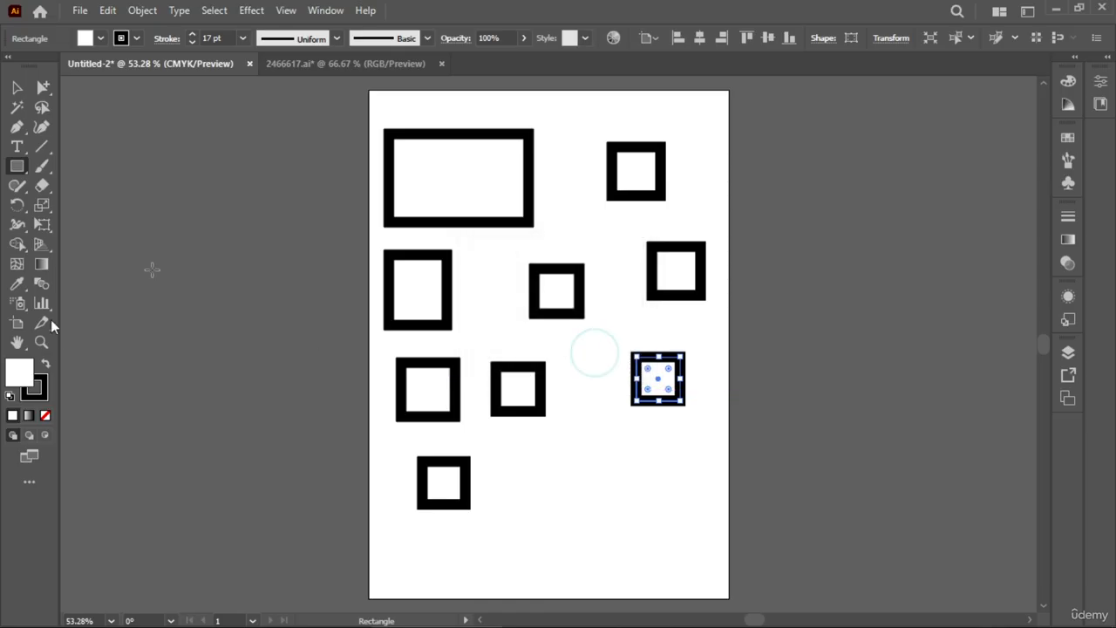
Select individual rectangles across the artboard one at a time with the Selection tool.
left_click(17, 88)
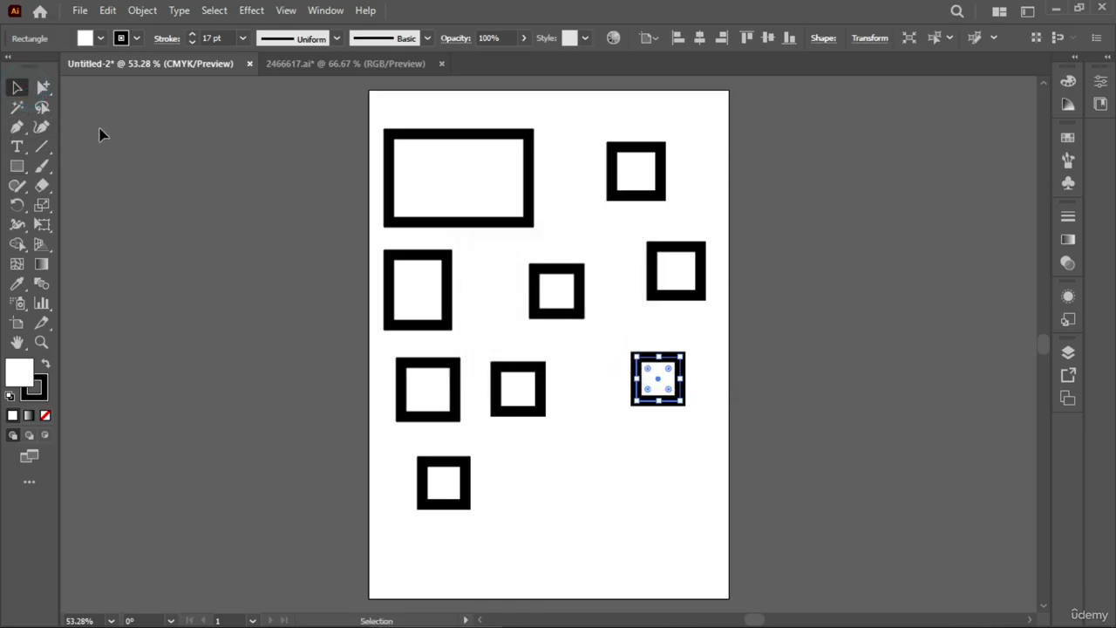
left_click(400, 178)
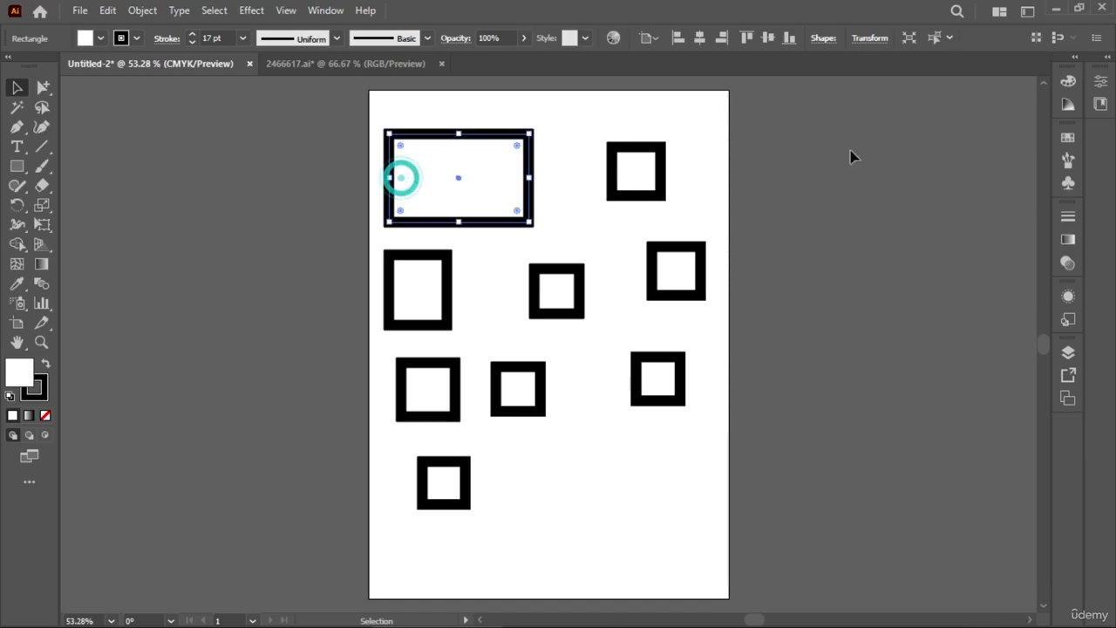
left_click(657, 171)
left_click(683, 266)
left_click(657, 376)
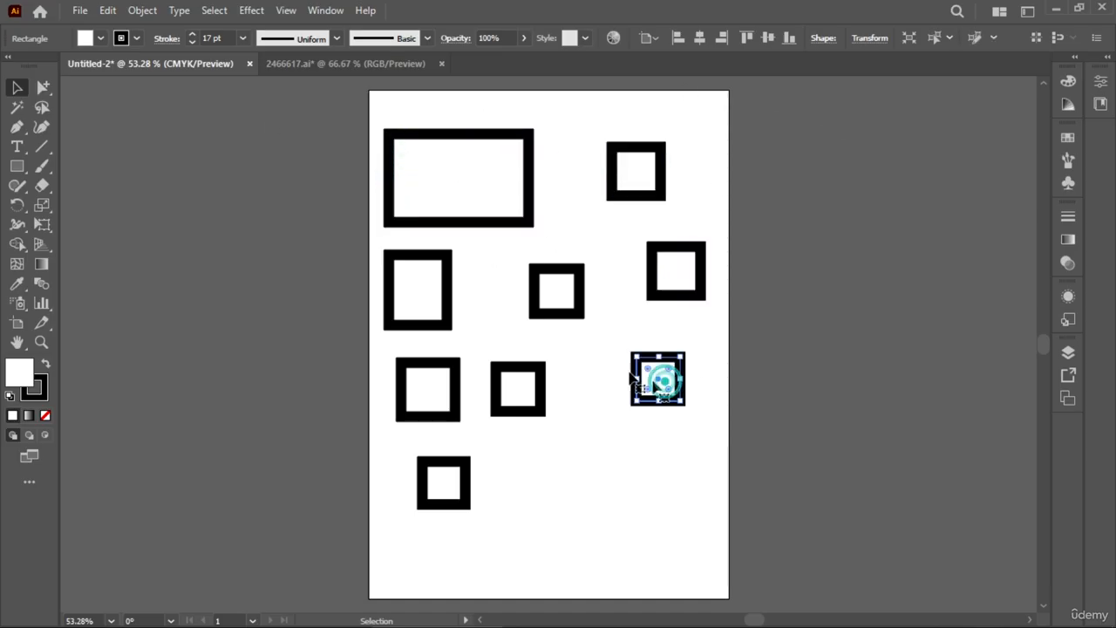
left_click(551, 282)
left_click(519, 384)
left_click(436, 292)
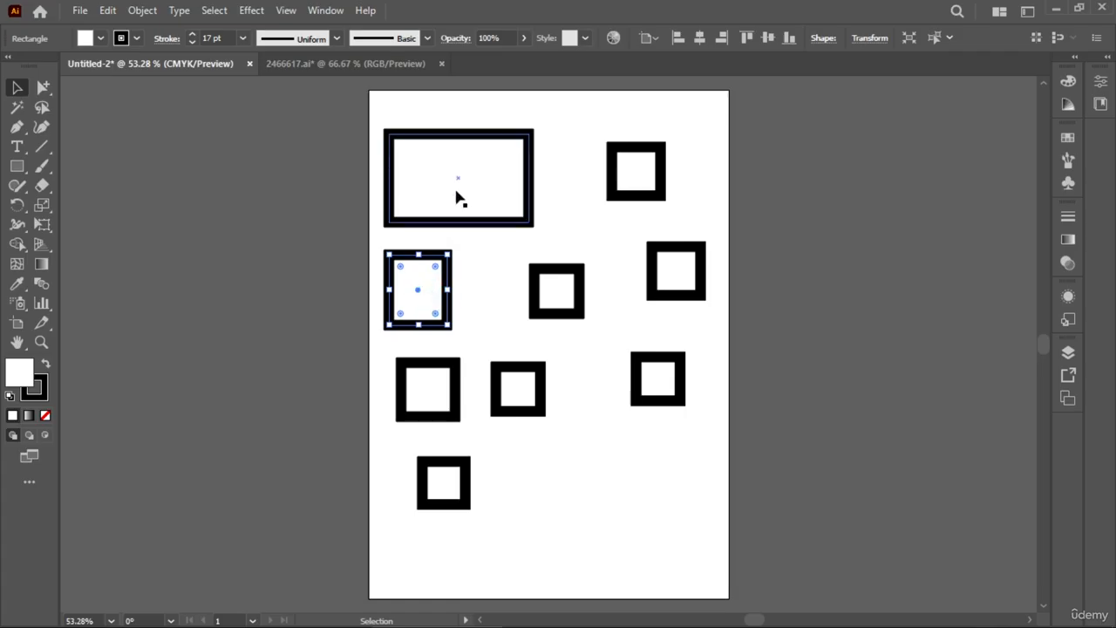
Fill the large wide rectangle at the artboard's upper left with red.
left_click(458, 199)
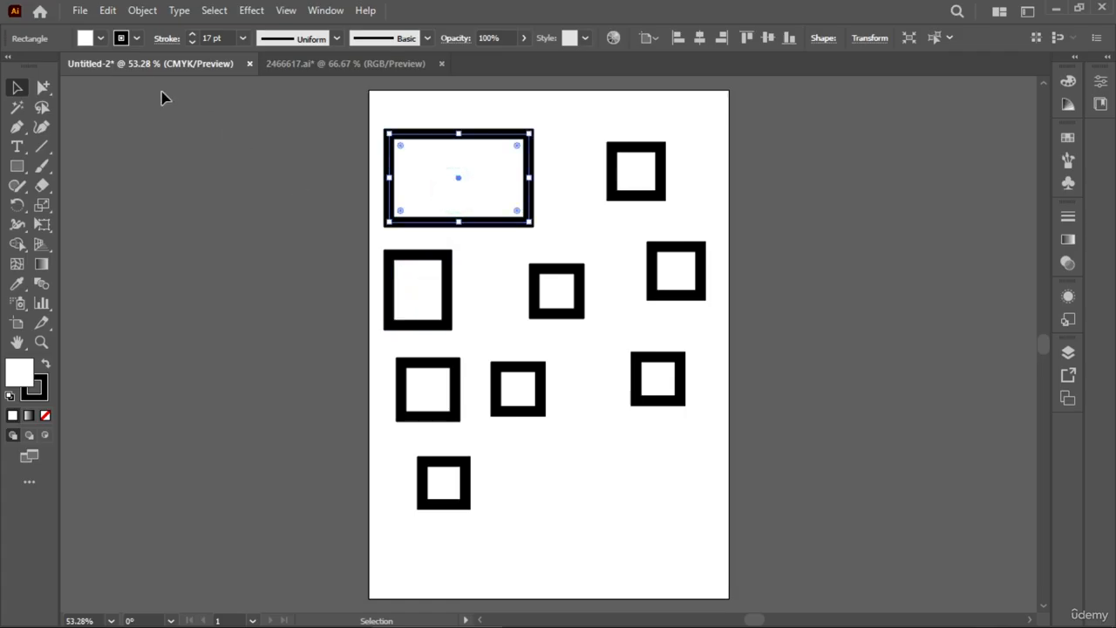
left_click(101, 40)
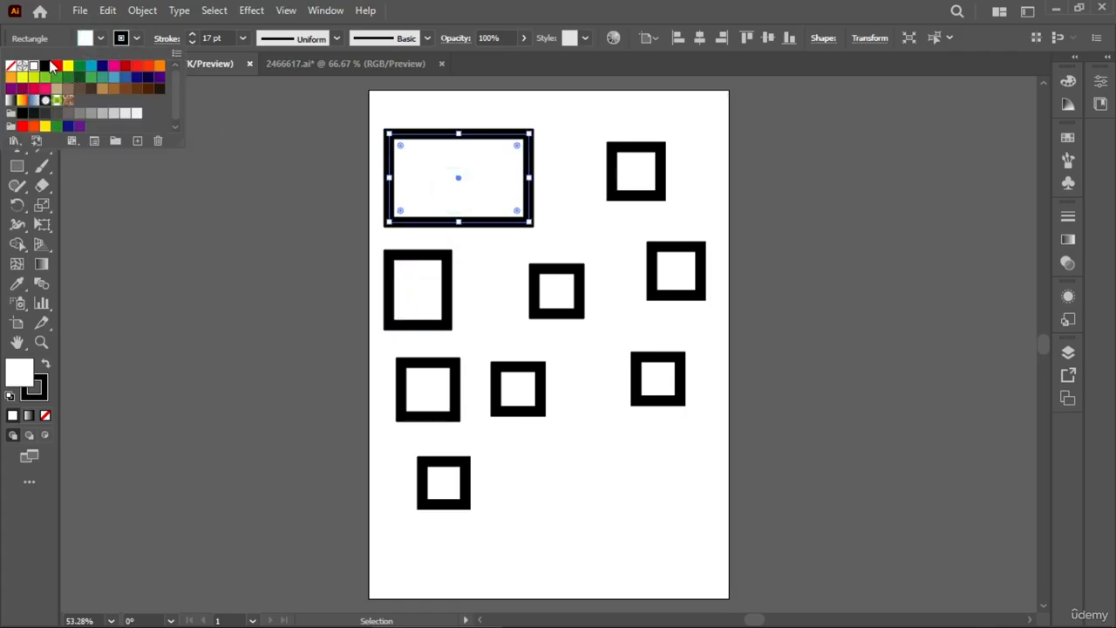
left_click(56, 65)
left_click(415, 286)
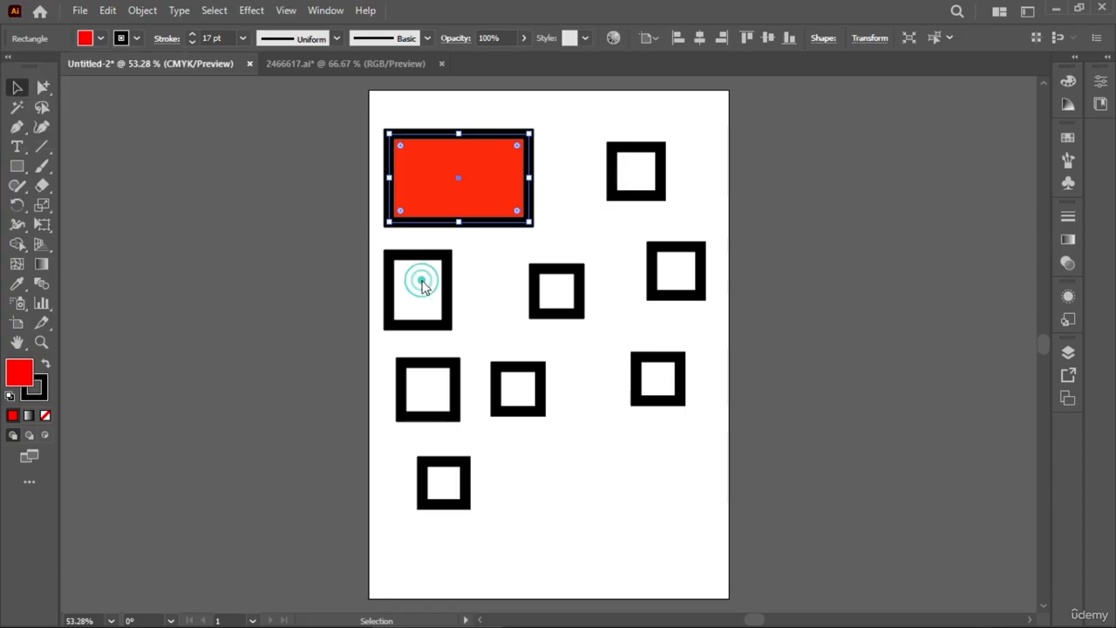
double_click(415, 286)
left_click(103, 315)
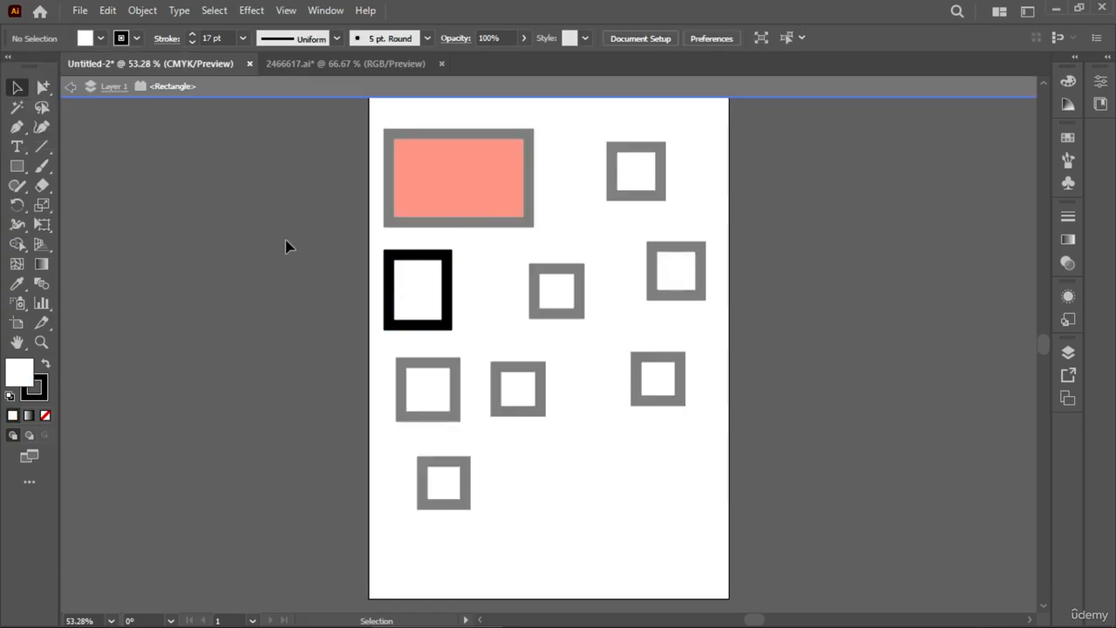
double_click(236, 229)
Fill the rectangle directly below the red one with orange.
left_click(428, 280)
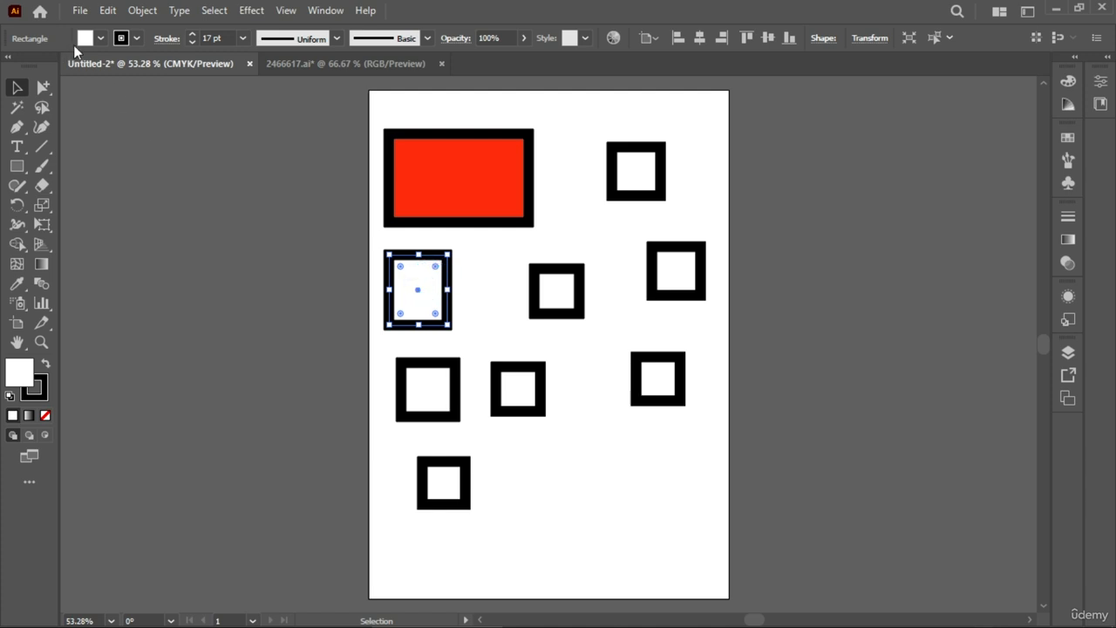
left_click(101, 38)
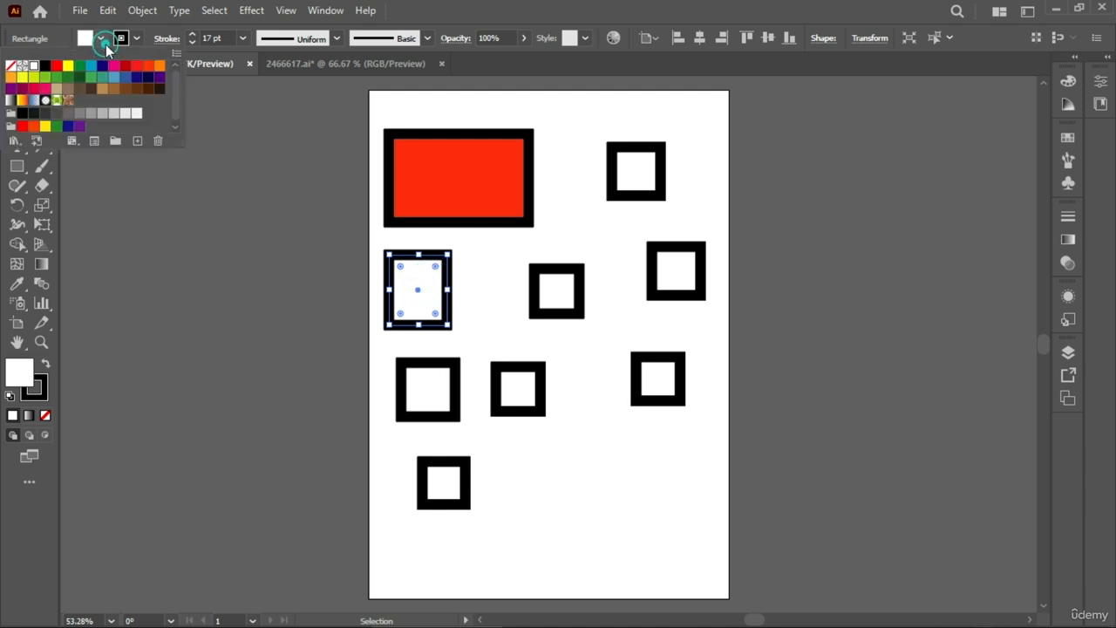
left_click(156, 70)
Try an orange stroke on the small square near the artboard's center and undo it.
left_click(570, 293)
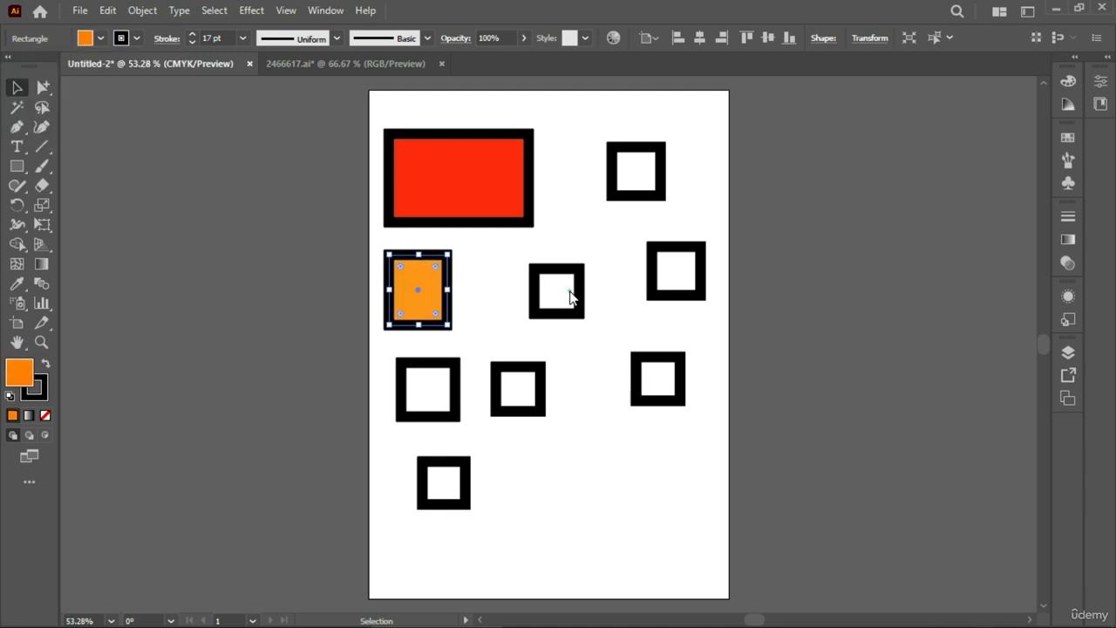
left_click(567, 297)
left_click(126, 41)
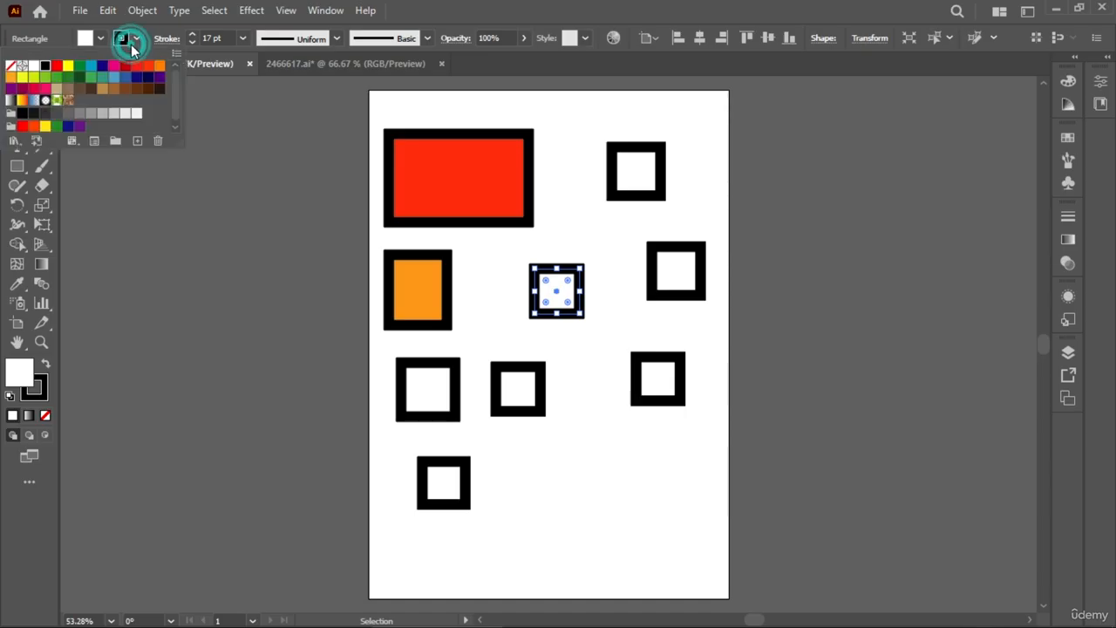
left_click(156, 71)
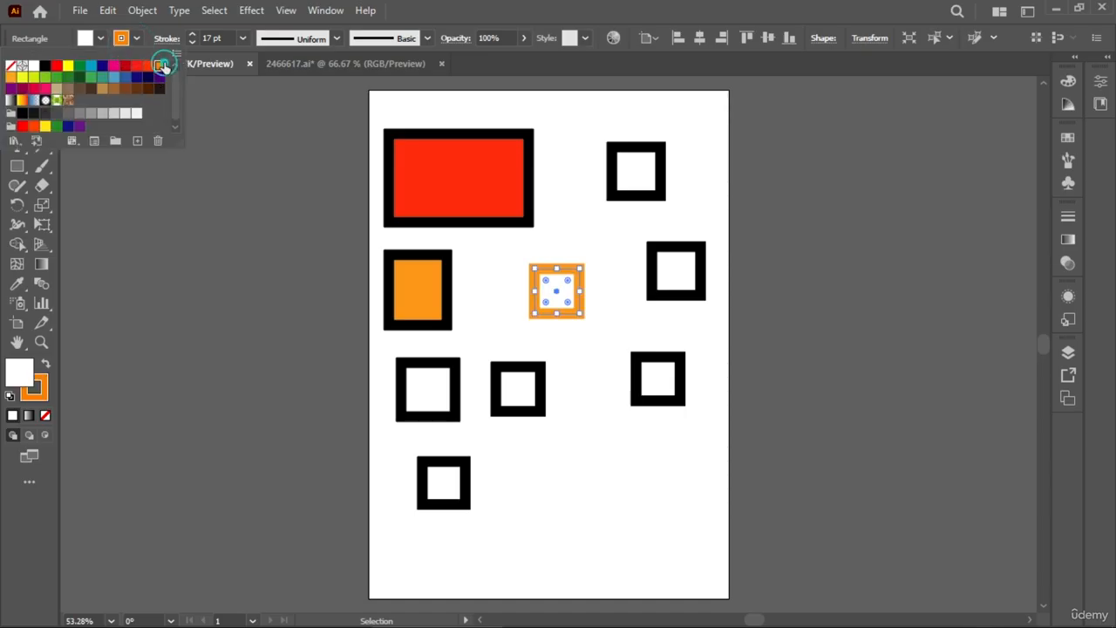
left_click(626, 283)
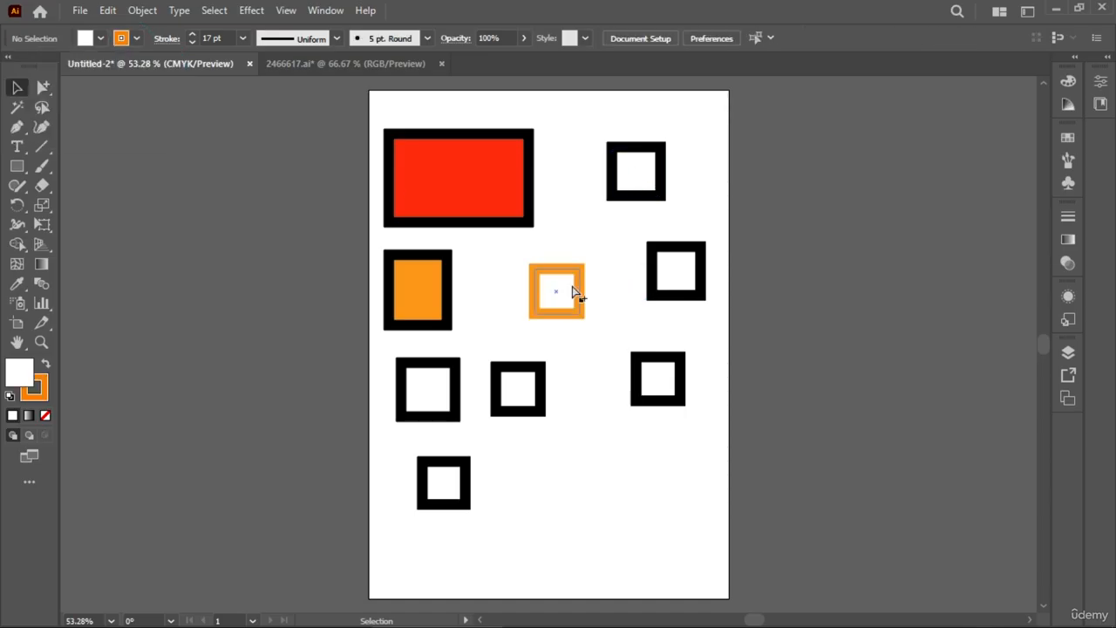
key("ctrl+z")
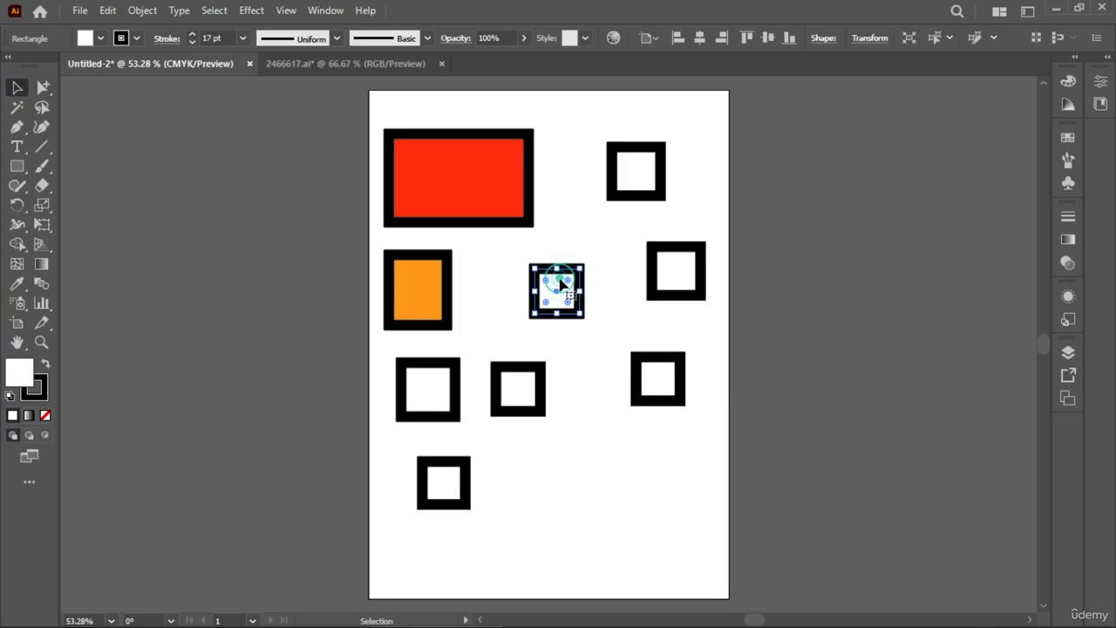
Isolate the small square near the artboard's center, fill it with orange, and exit isolation mode.
double_click(559, 284)
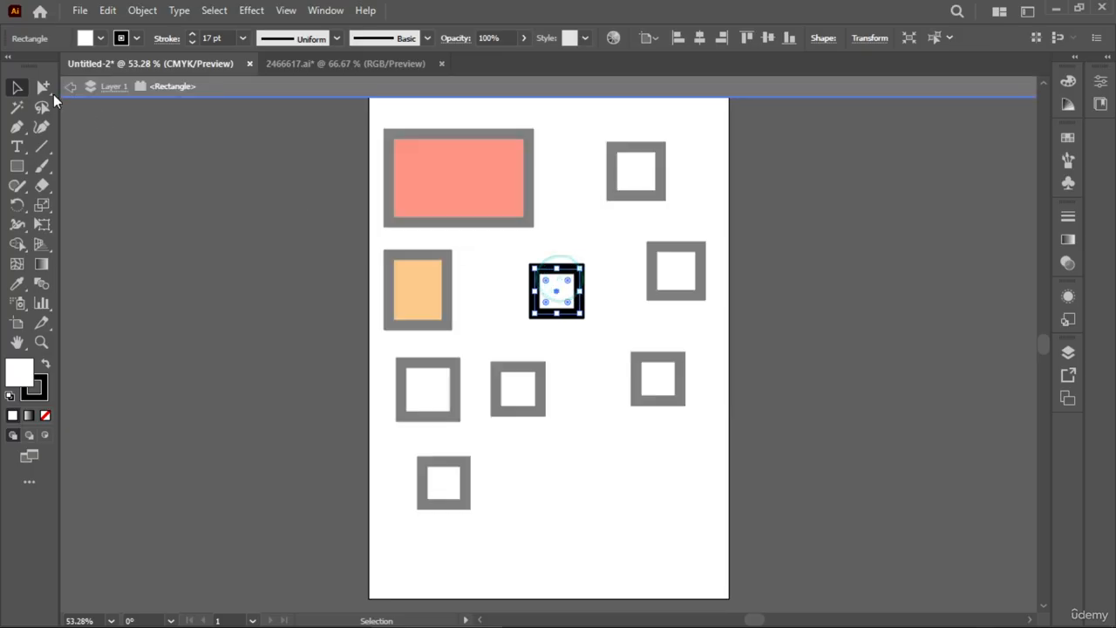
left_click(101, 37)
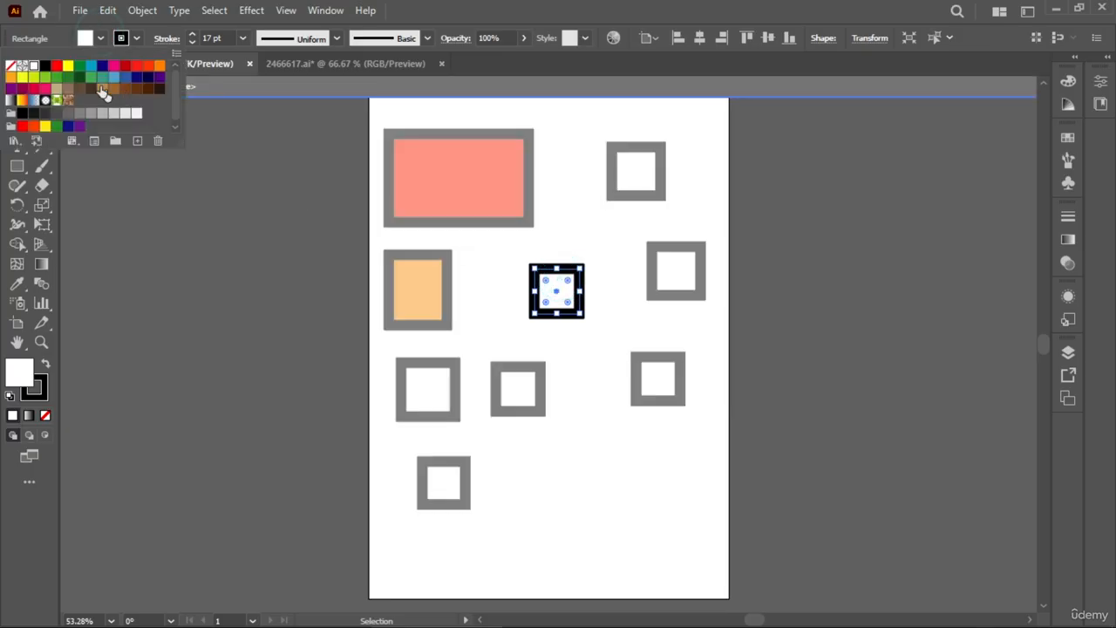
left_click(160, 66)
left_click(252, 251)
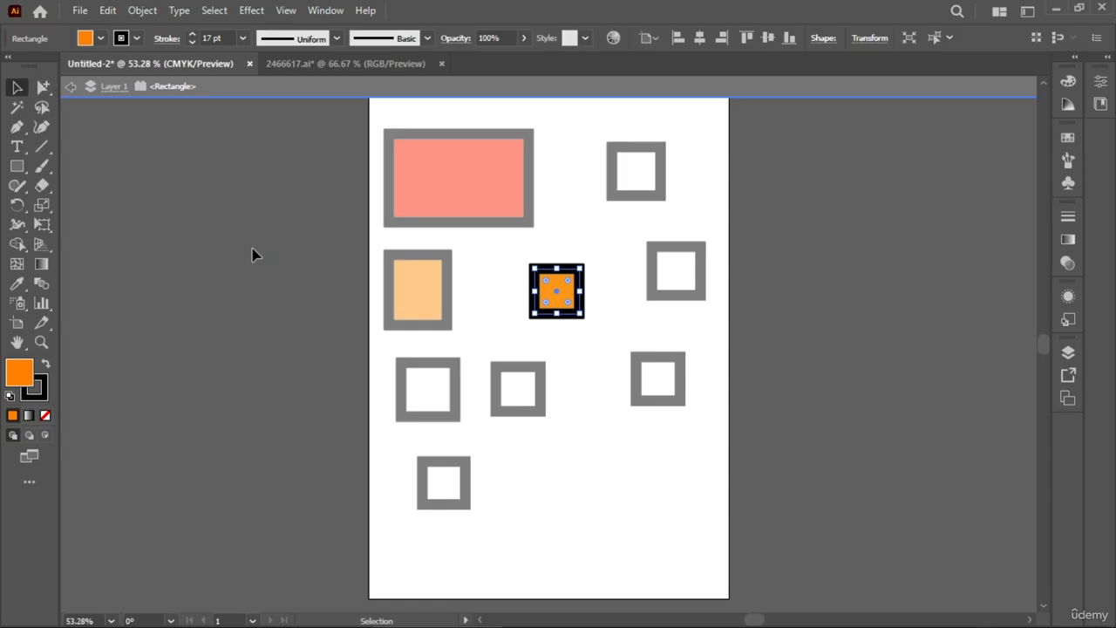
double_click(252, 253)
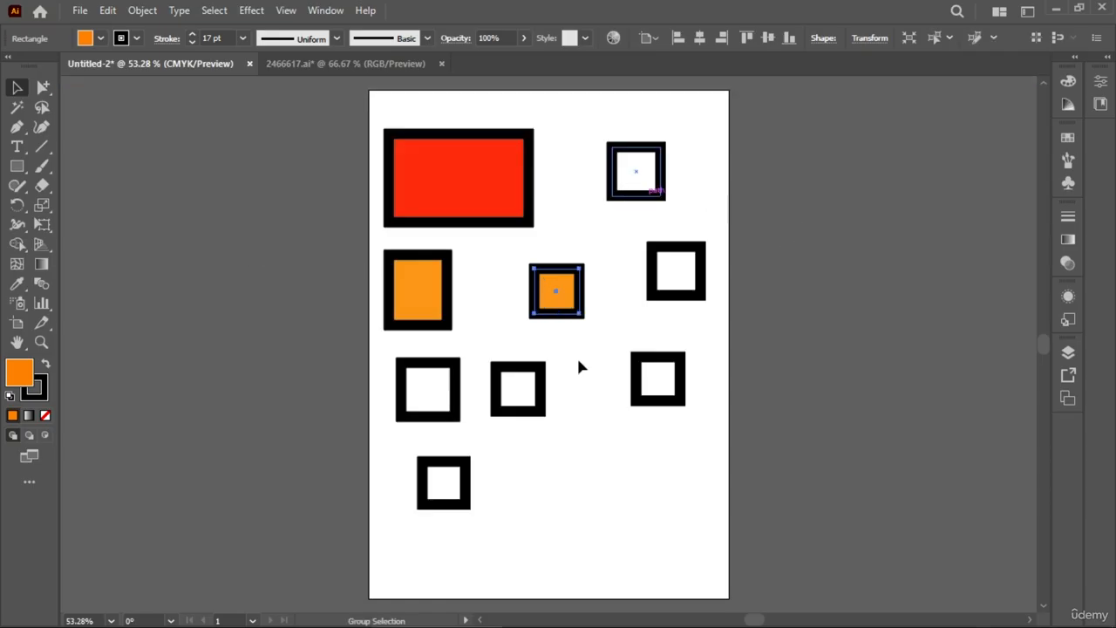
left_click(947, 299)
Select the top-right, lower-middle and bottom squares together, fill them with cyan blue, and deselect them.
left_click(654, 173)
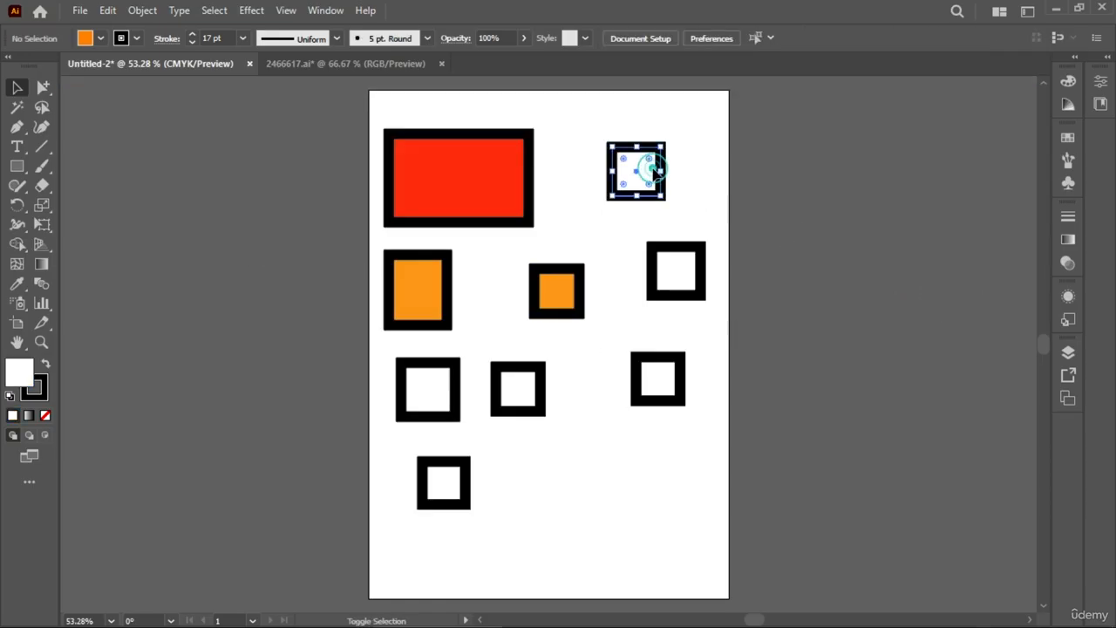
left_click(541, 392, "shift")
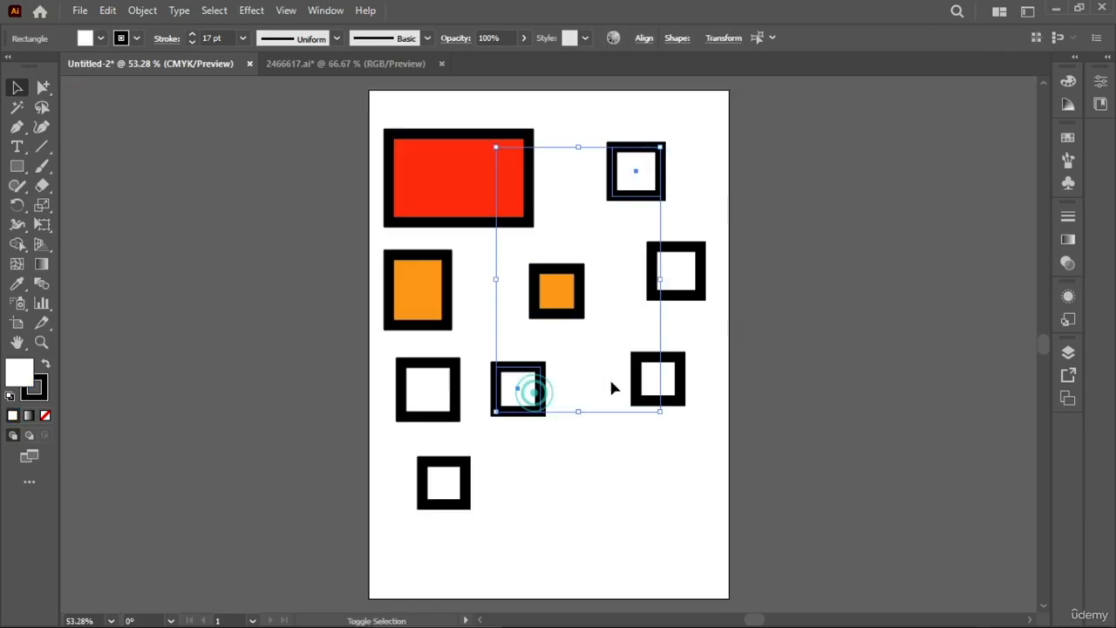
left_click(443, 473, "shift")
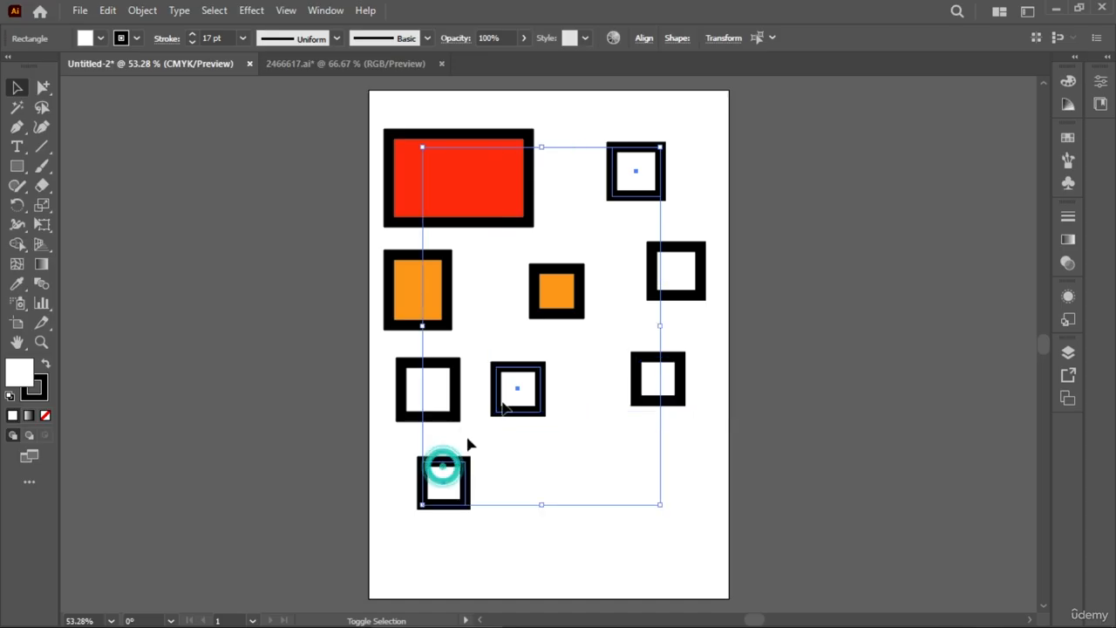
left_click(102, 38)
left_click(90, 65)
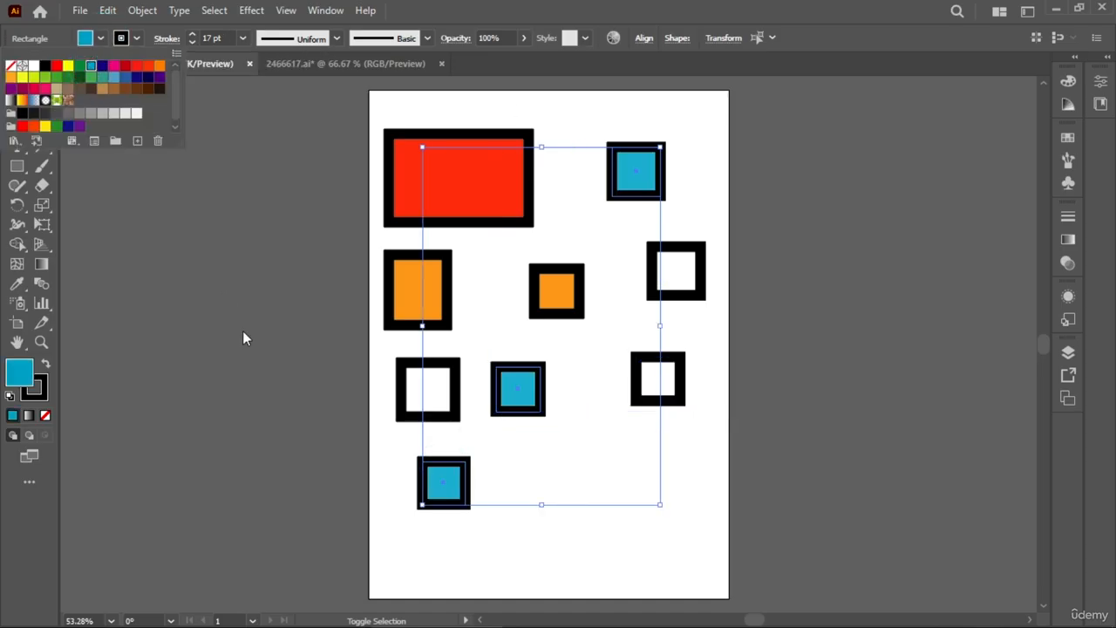
left_click(273, 344)
left_click(283, 338)
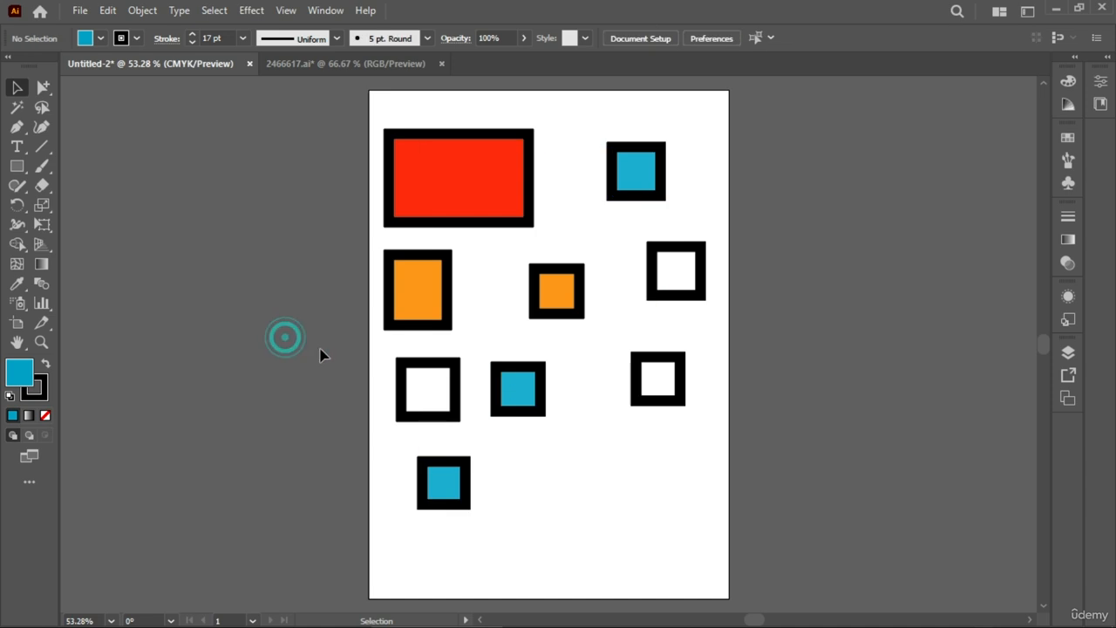
Select the three white-filled squares together, fill them with purple, and deselect them.
left_click(428, 384)
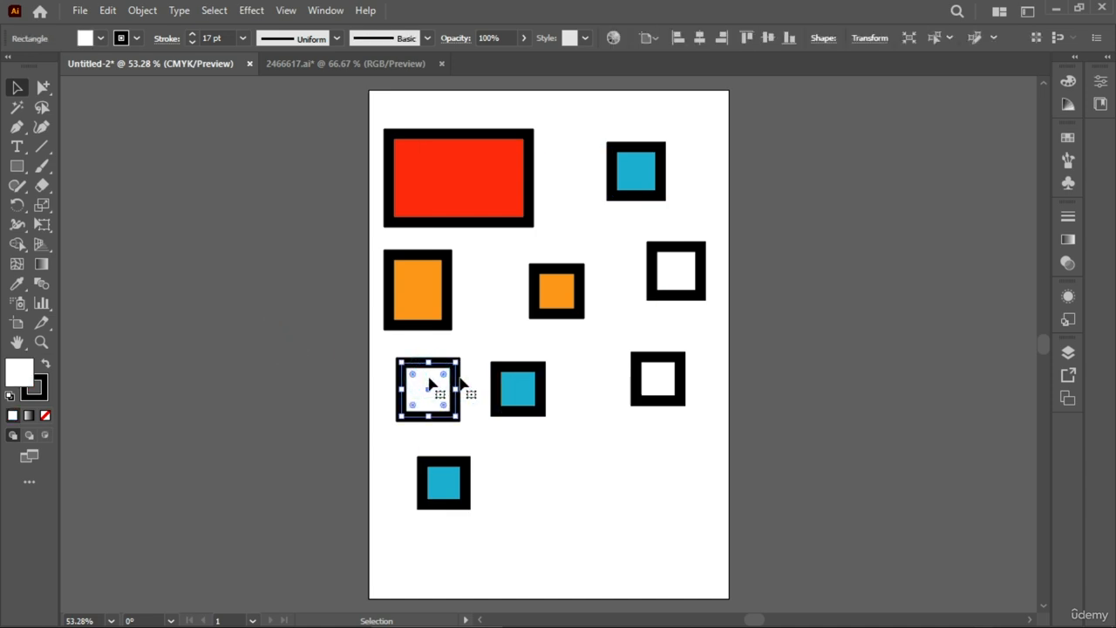
left_click(655, 377, "shift")
left_click(678, 292, "shift")
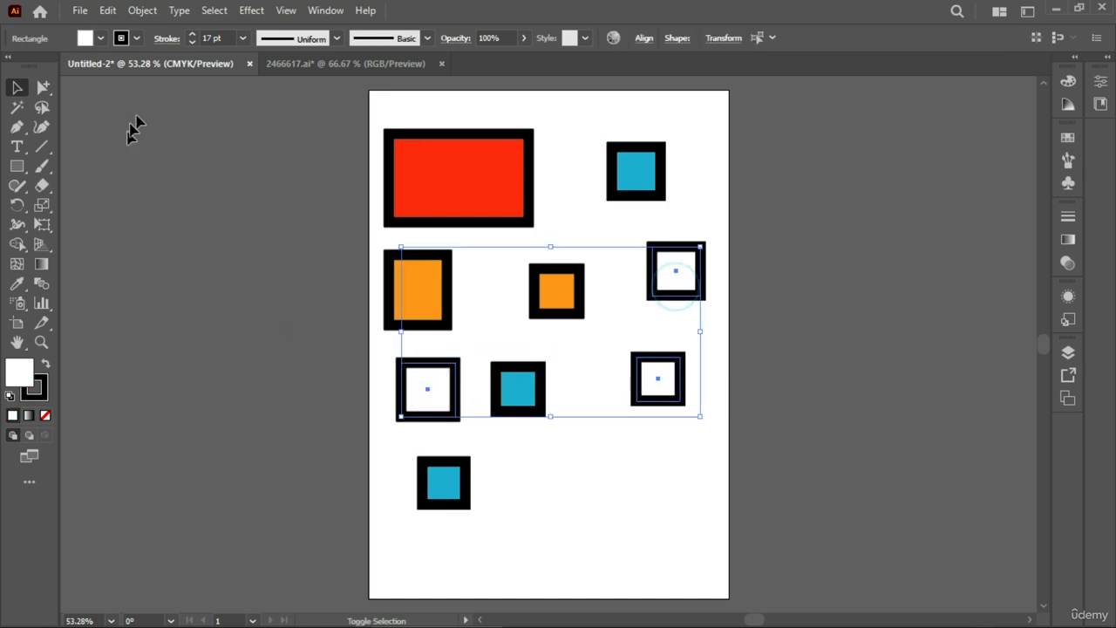
left_click(139, 39)
left_click(139, 40)
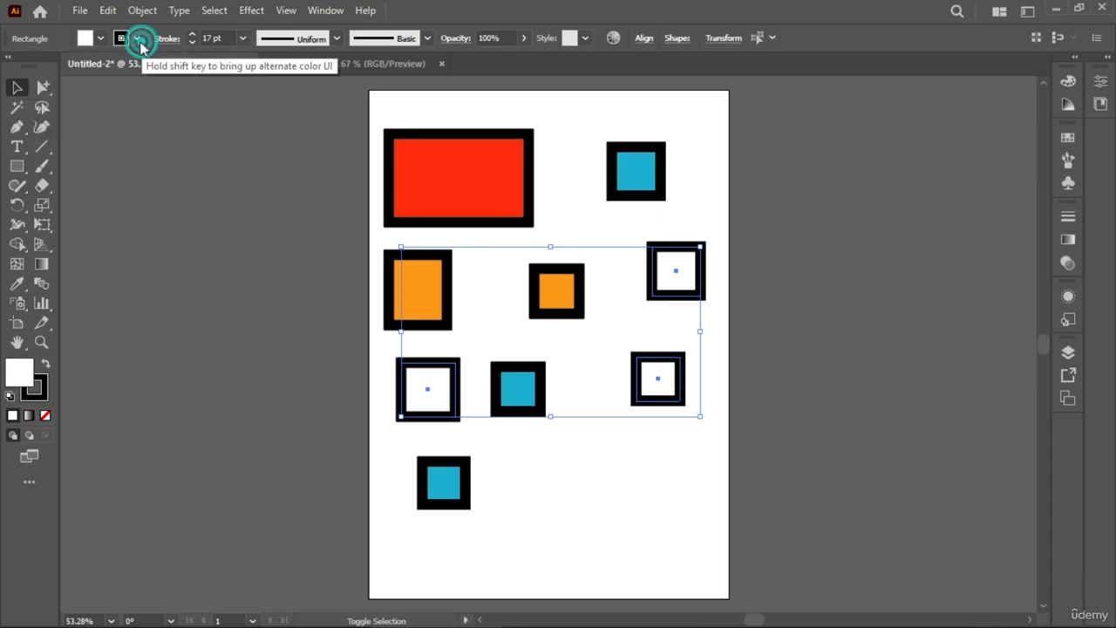
left_click(100, 38)
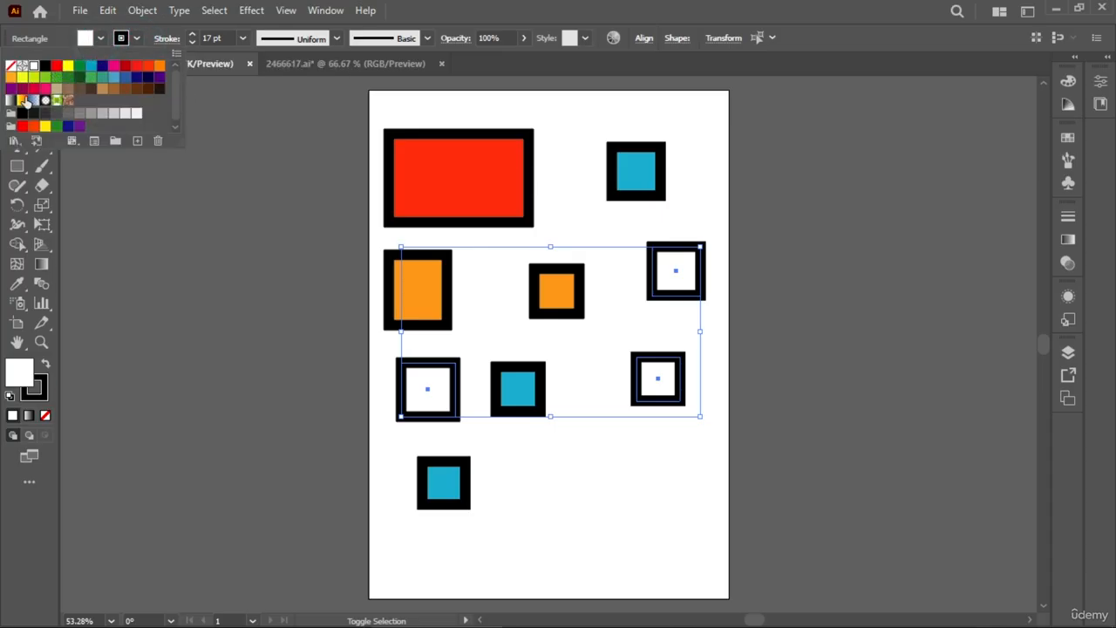
left_click(10, 88)
left_click(184, 343)
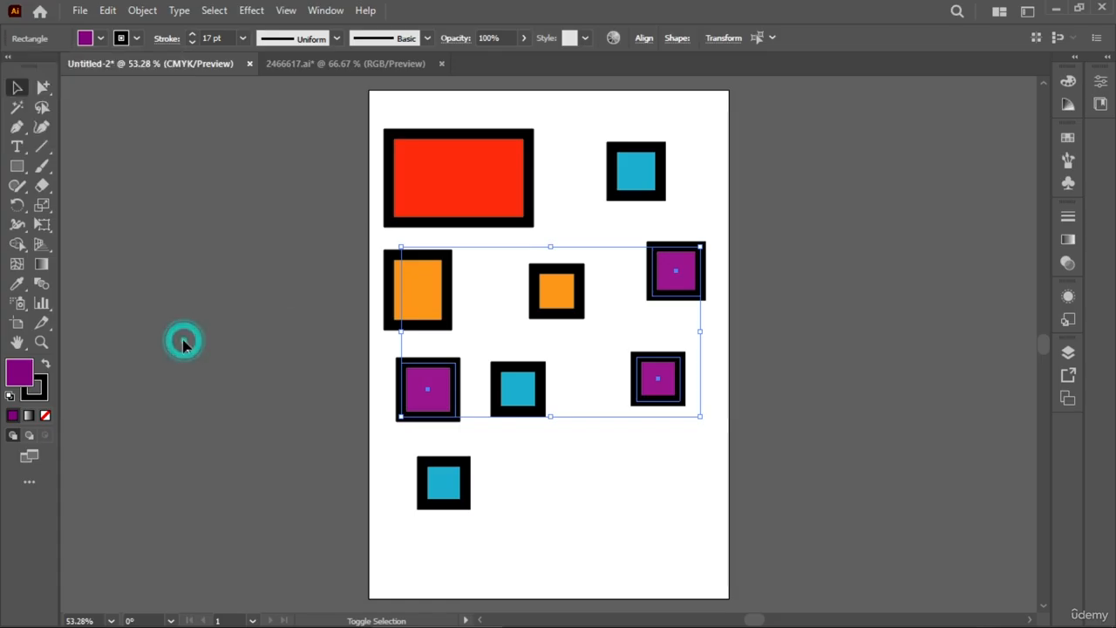
left_click(195, 244)
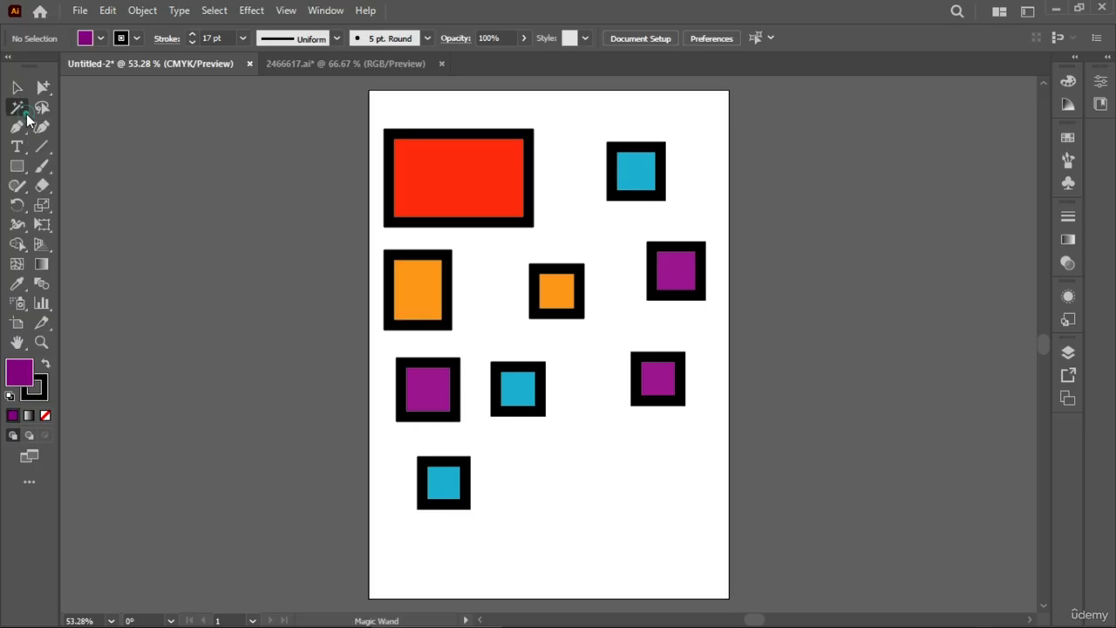
Use the Magic Wand to select shapes by matching fill: red, orange, cyan blue, purple, and finally red again.
left_click(25, 105)
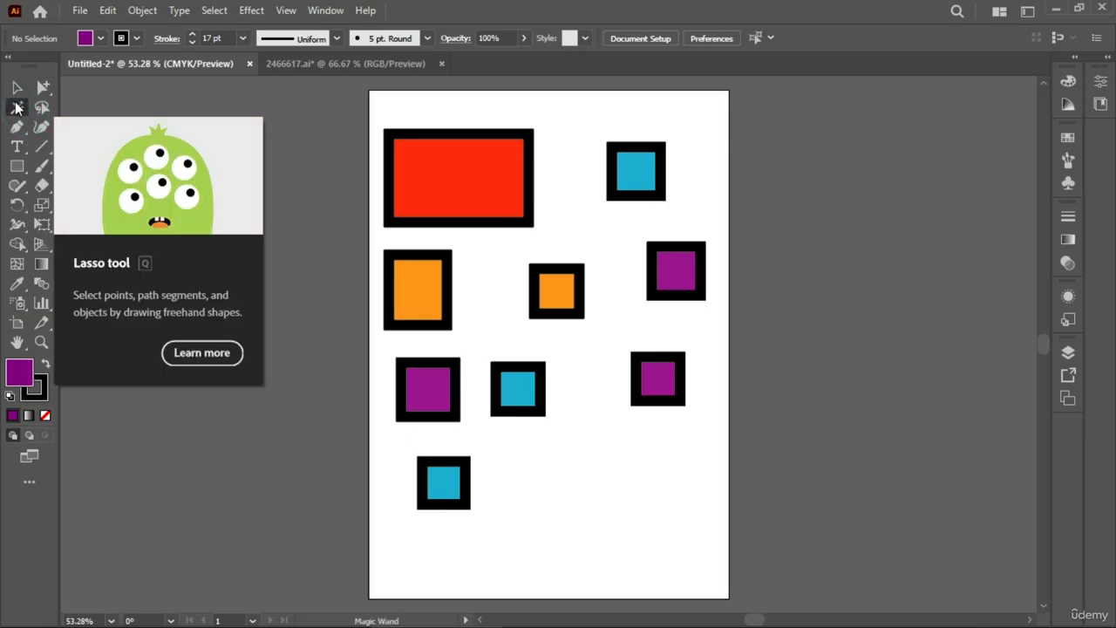
left_click(16, 87)
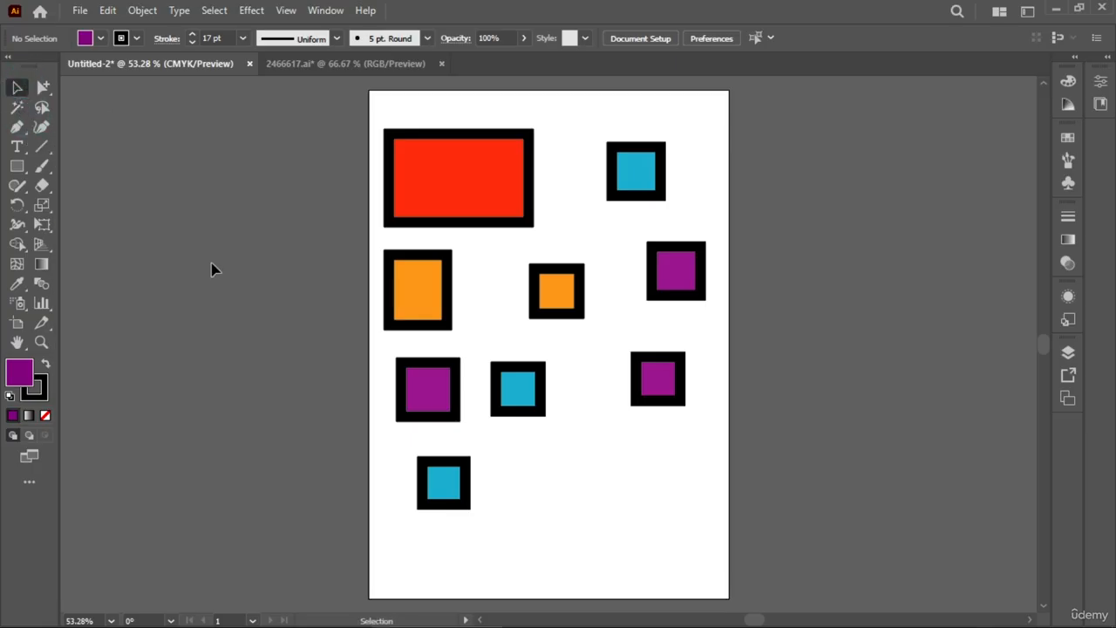
key("y")
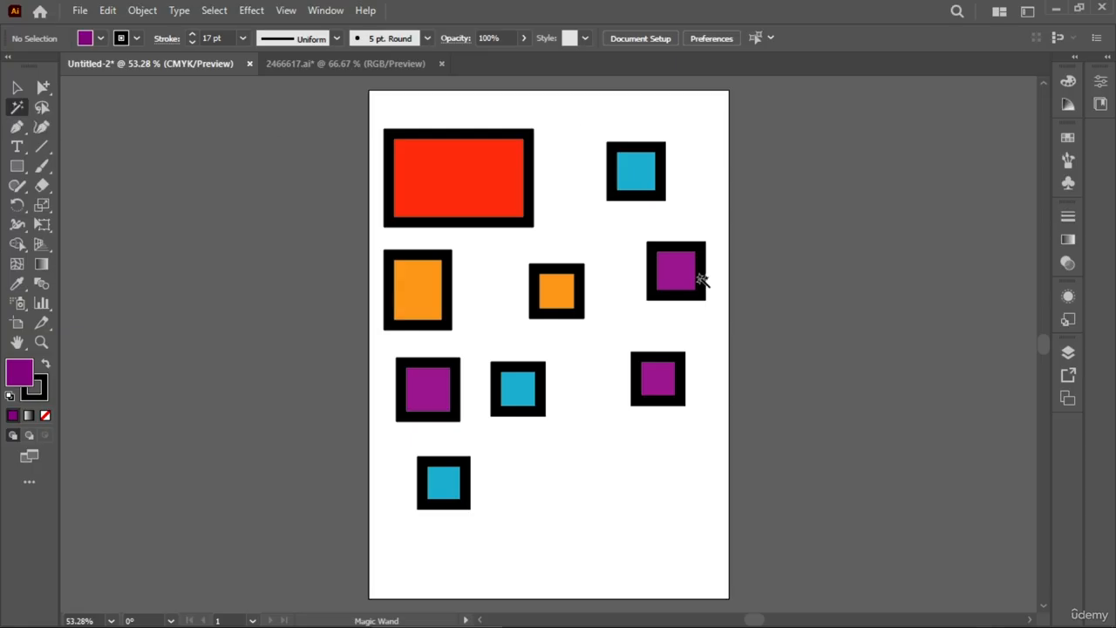
left_click(453, 195)
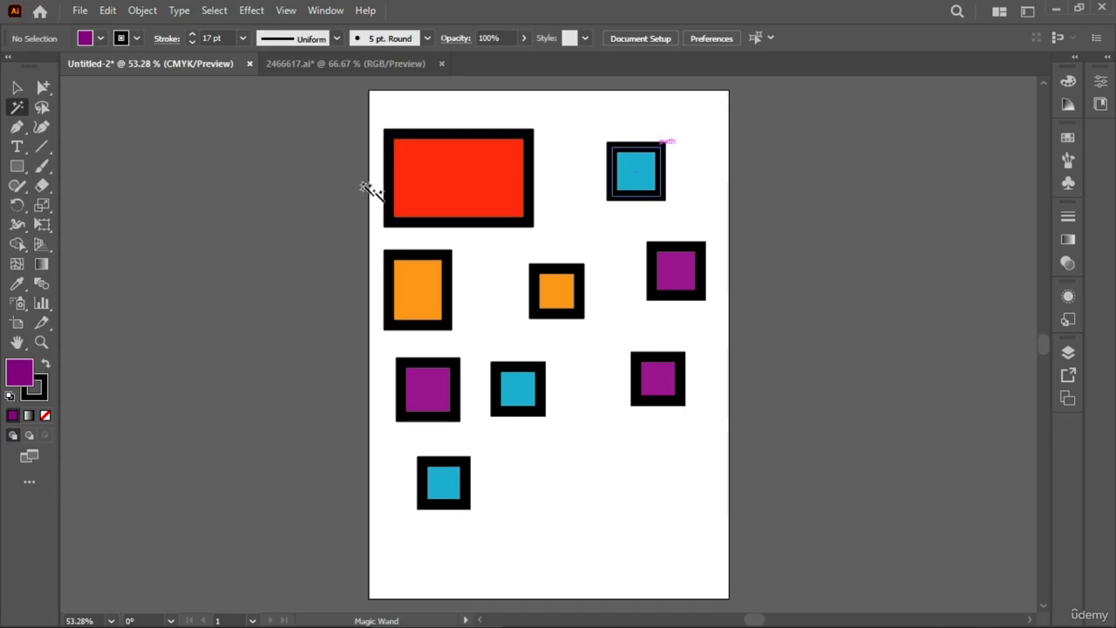
left_click(485, 193)
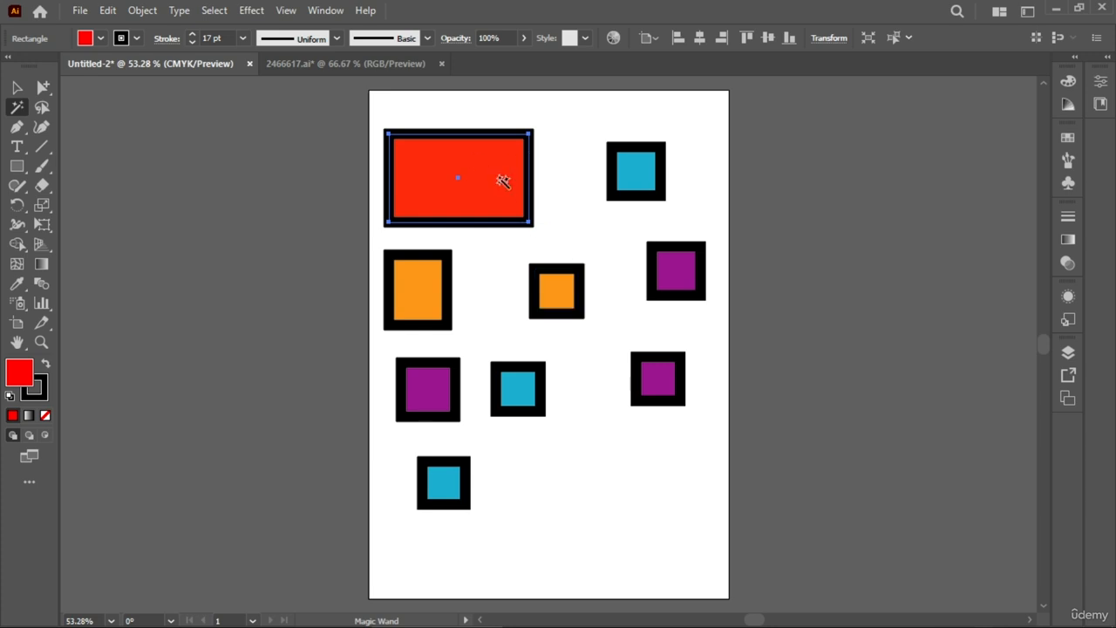
left_click(434, 293)
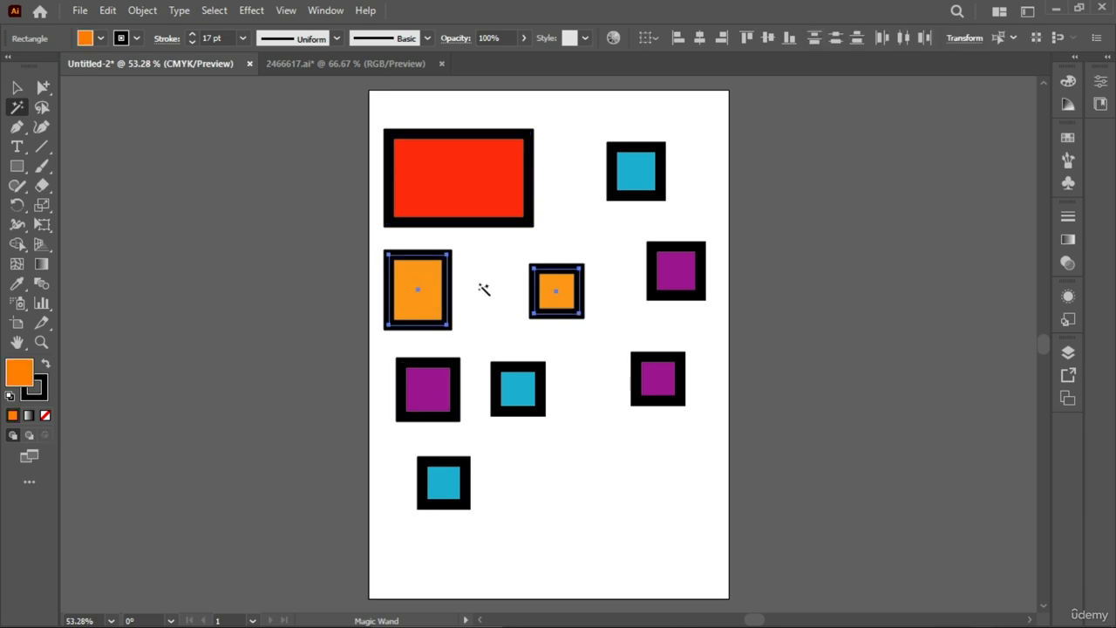
left_click(529, 396)
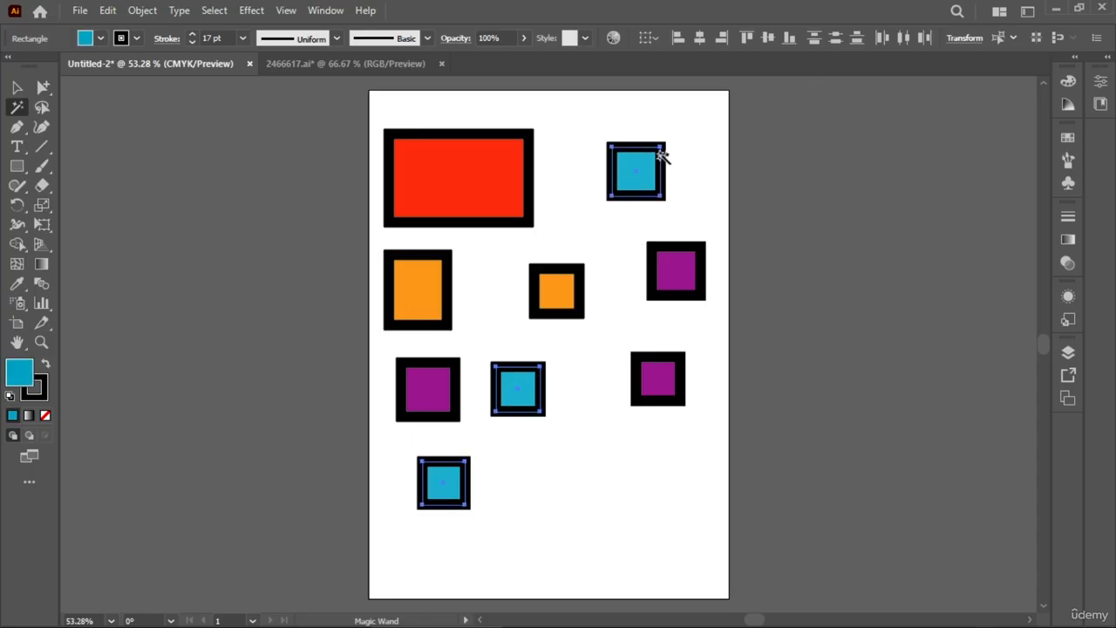
left_click(669, 279)
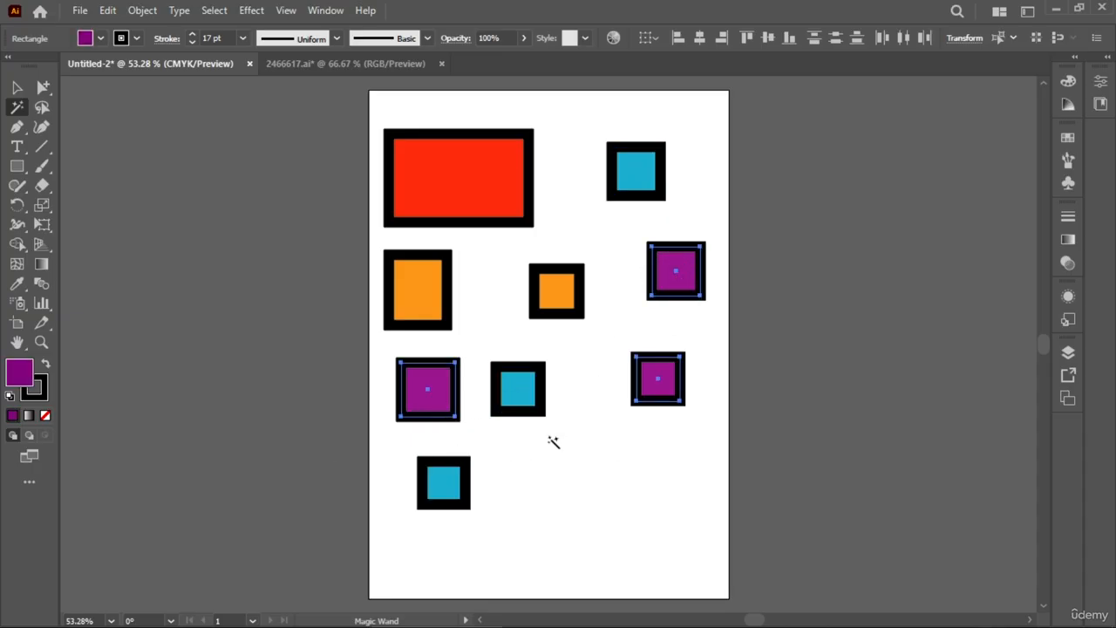
left_click(482, 193)
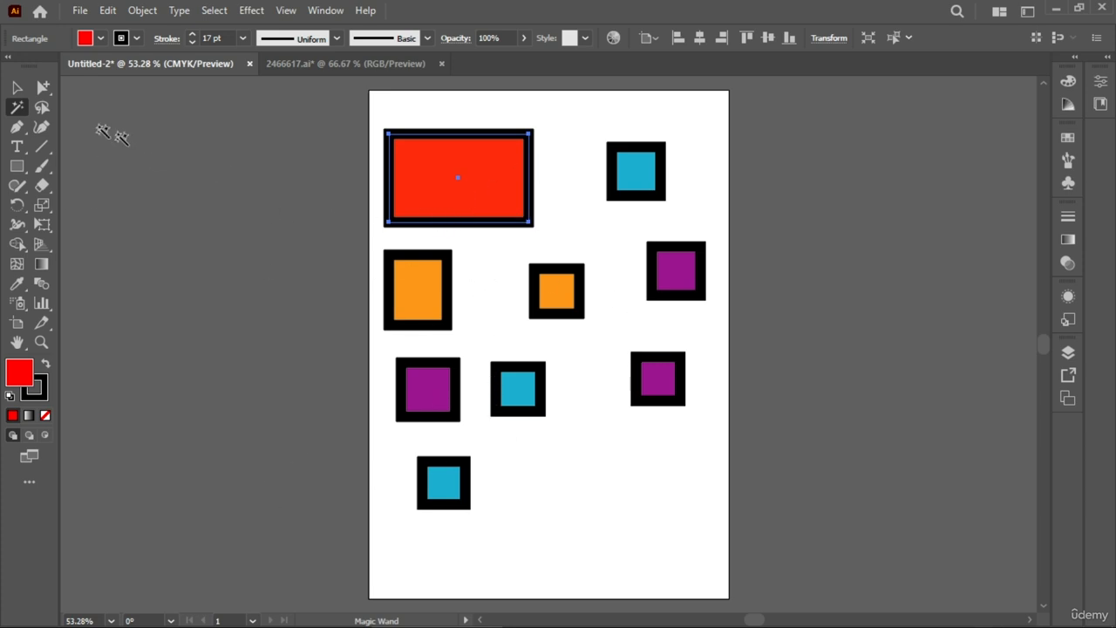
Select all the rectangles on the artboard with the Selection tool and delete them.
left_click(16, 88)
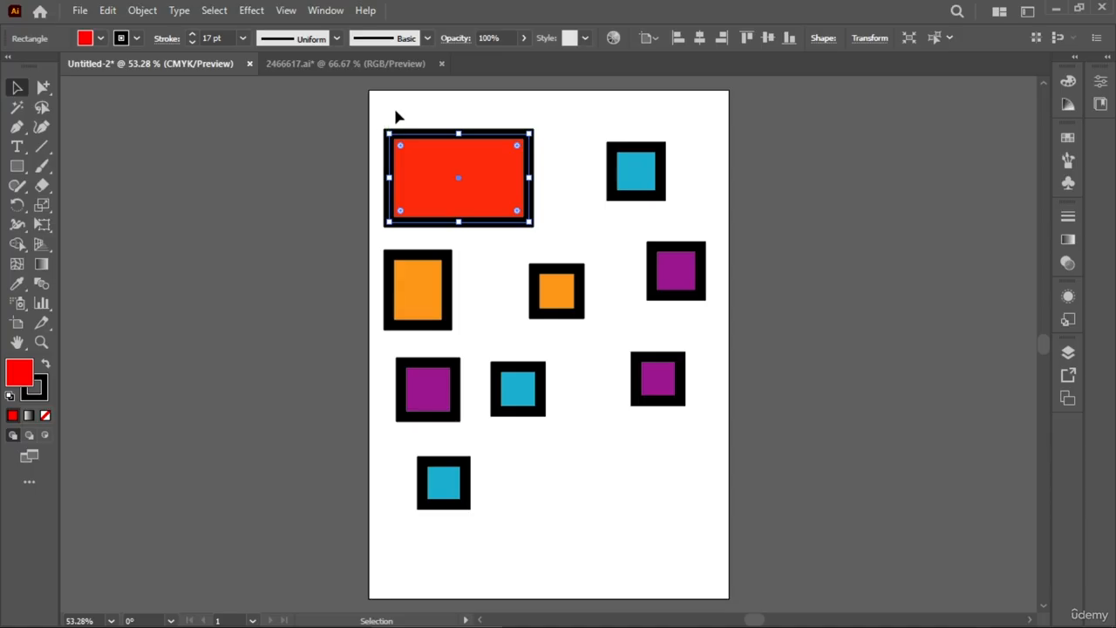
left_click_drag(394, 110, 781, 575)
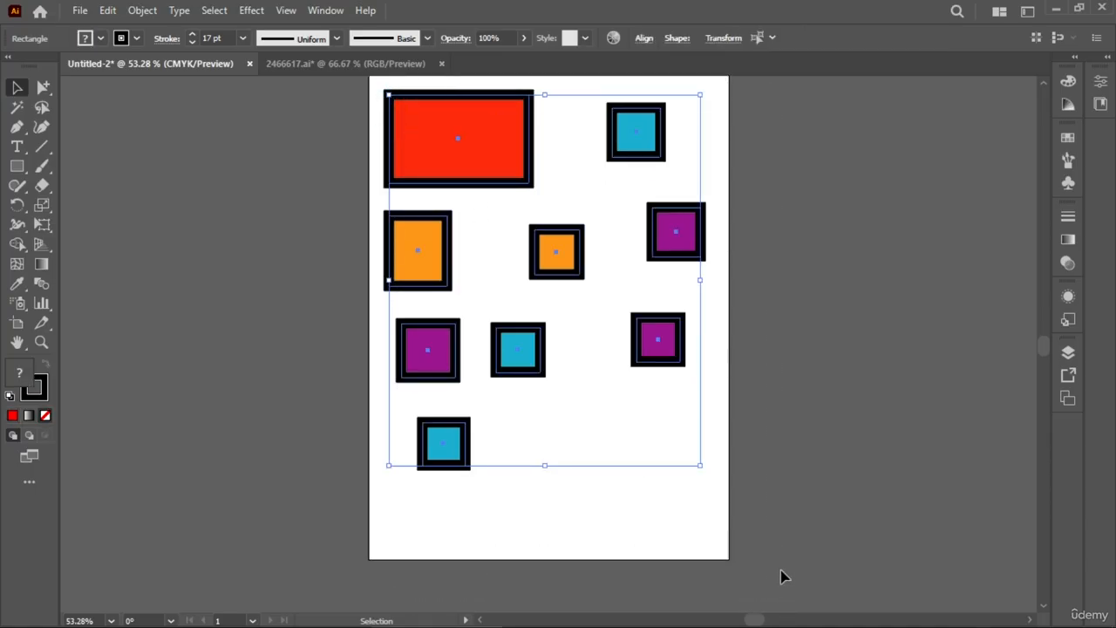
key("Delete")
scroll(633, 476, "up", 1)
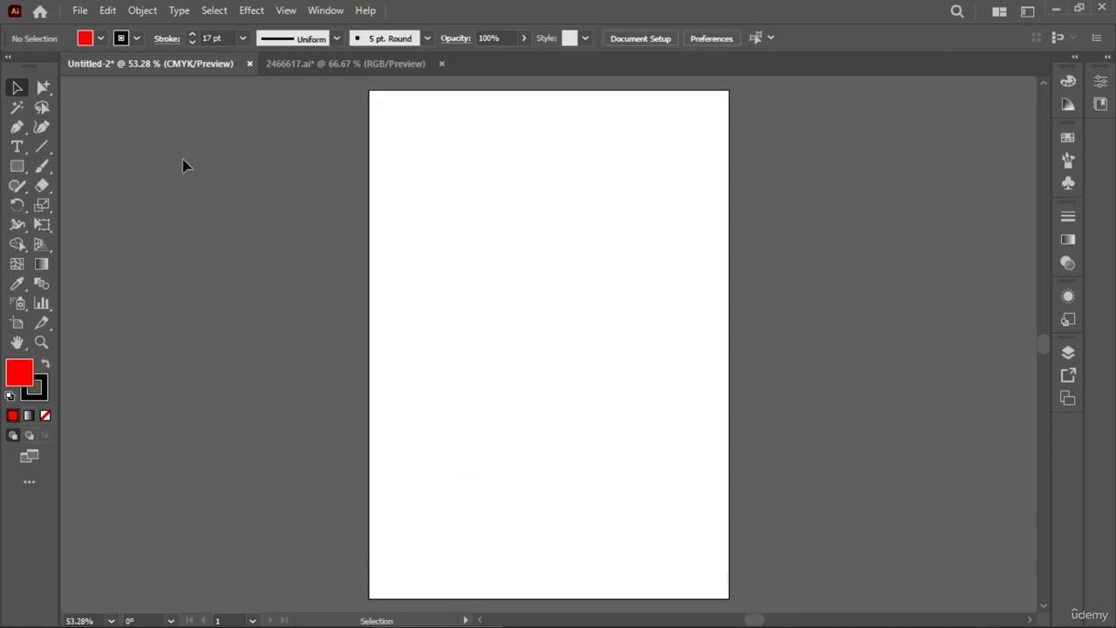
Place a "Lorem ipsum" point text in the artboard's upper part and set its font size to 30 pt.
left_click(17, 146)
left_click(468, 204)
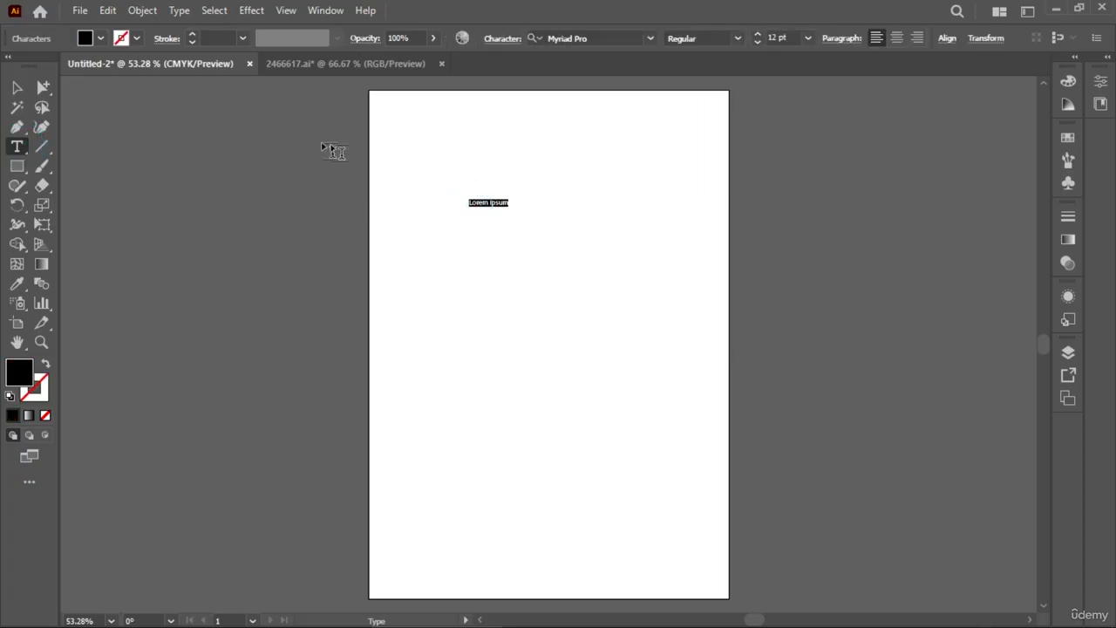
left_click(757, 34)
left_click(757, 34)
left_click(757, 34)
left_click(757, 34)
left_click(756, 34)
left_click(757, 34)
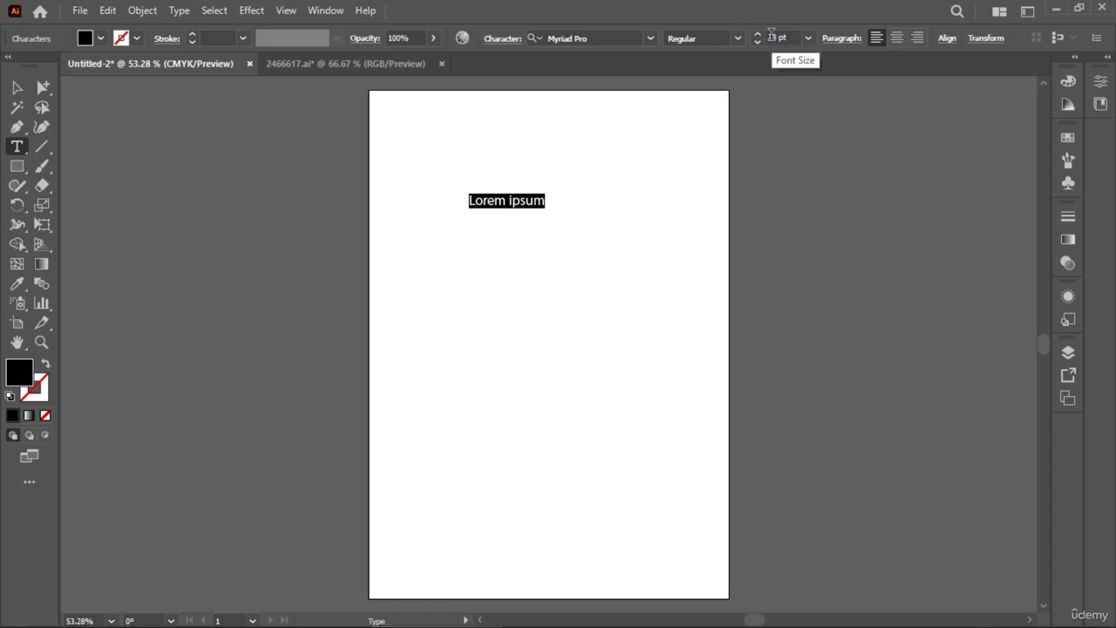
scroll(772, 35, "up", 7)
left_click(483, 253)
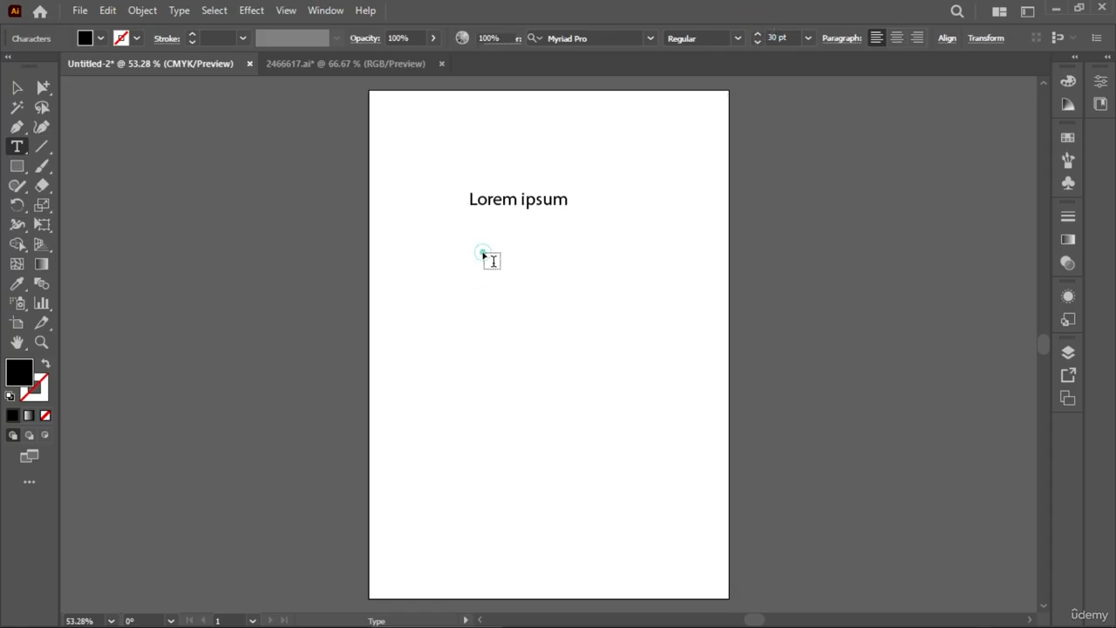
Place more "Lorem ipsum" point texts below the first one to make a loose column of six.
left_click(481, 312)
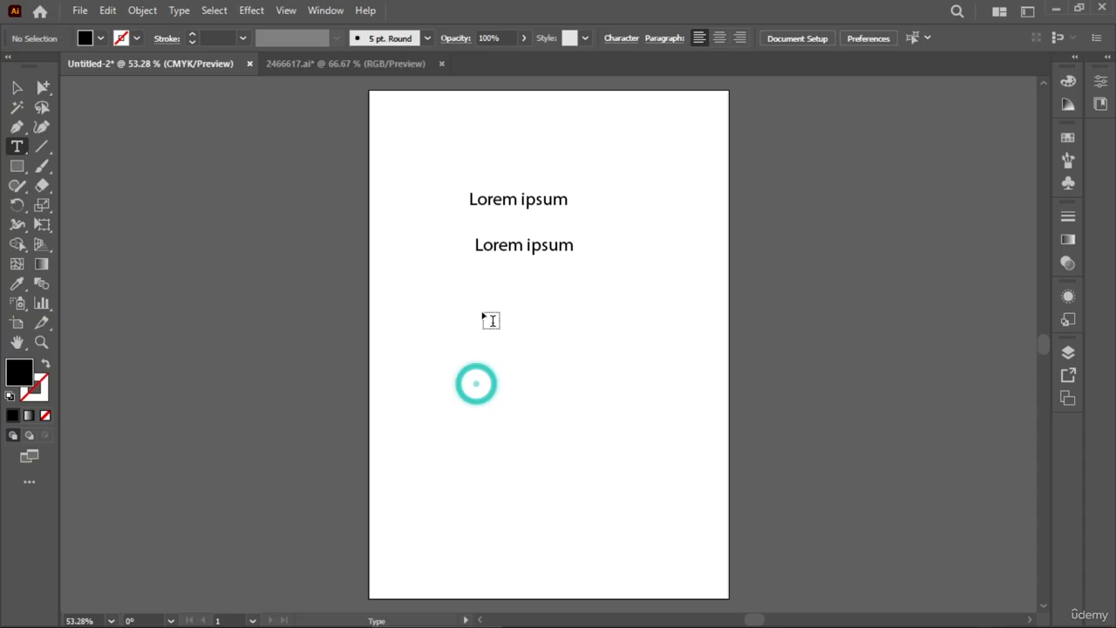
left_click(479, 394)
left_click(484, 448)
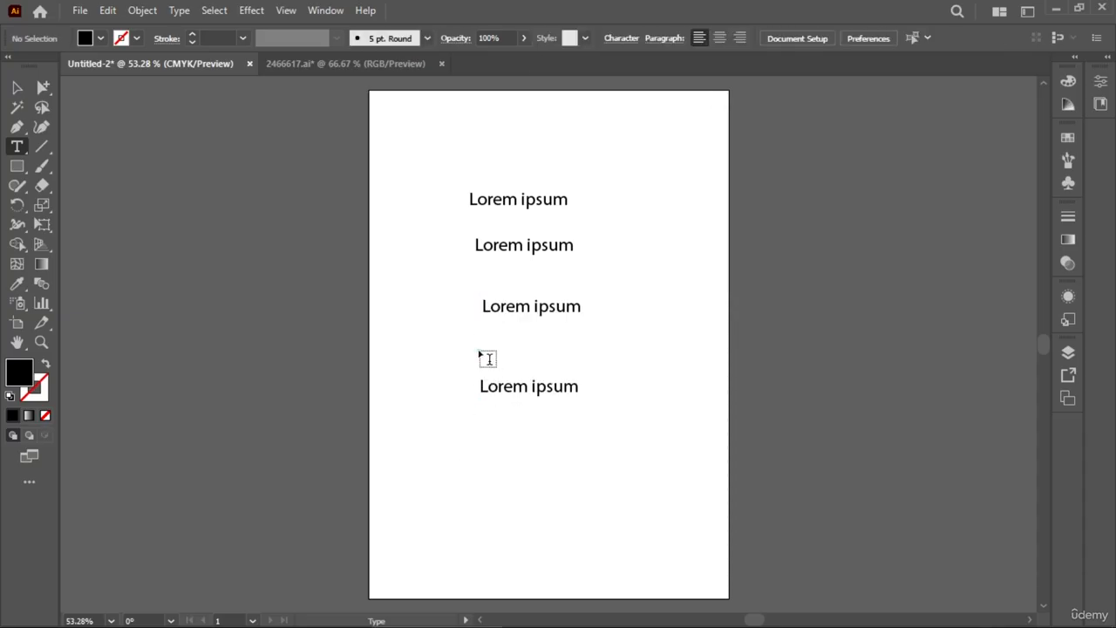
left_click(480, 351)
left_click(457, 329)
left_click(478, 267)
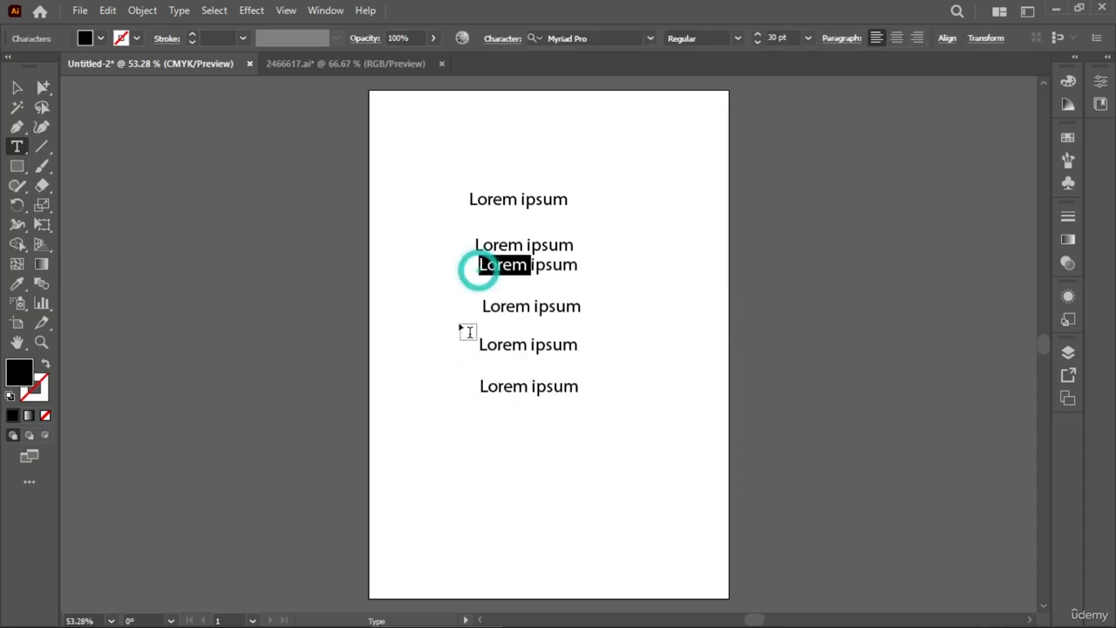
left_click(456, 304)
Select the first, second and last text lines together, fill them with dark blue, and deselect them.
left_click(17, 88)
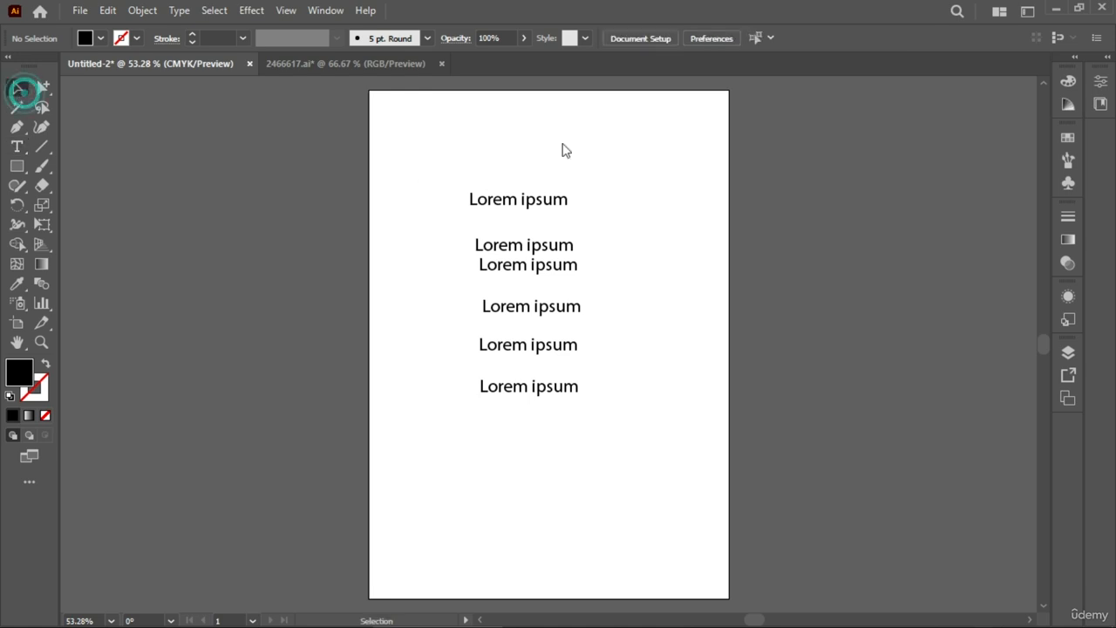
left_click(538, 195)
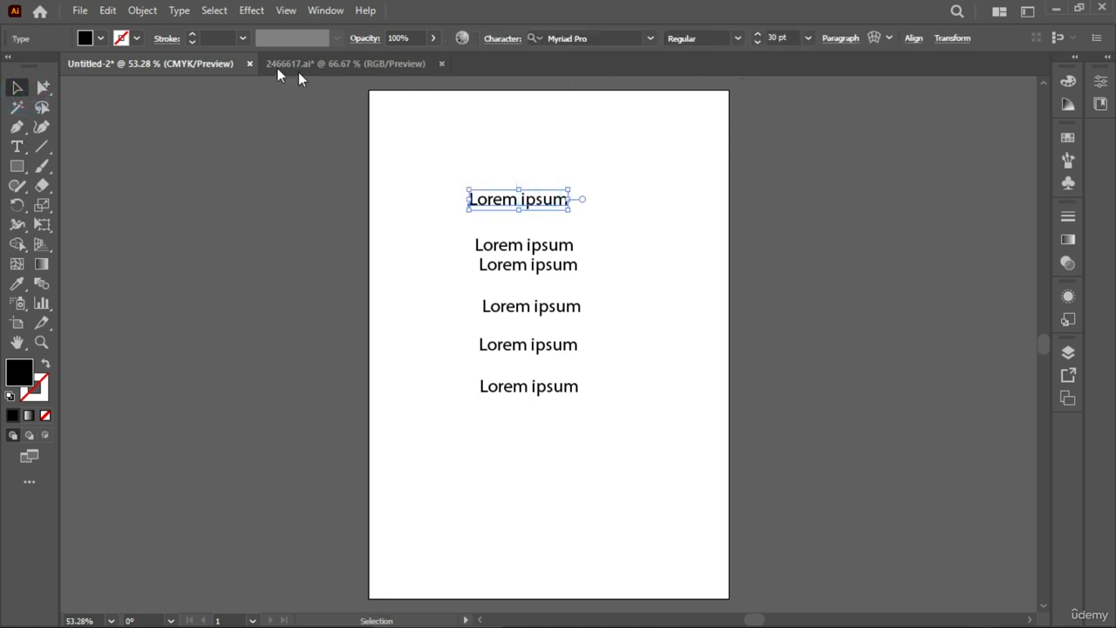
left_click(99, 39)
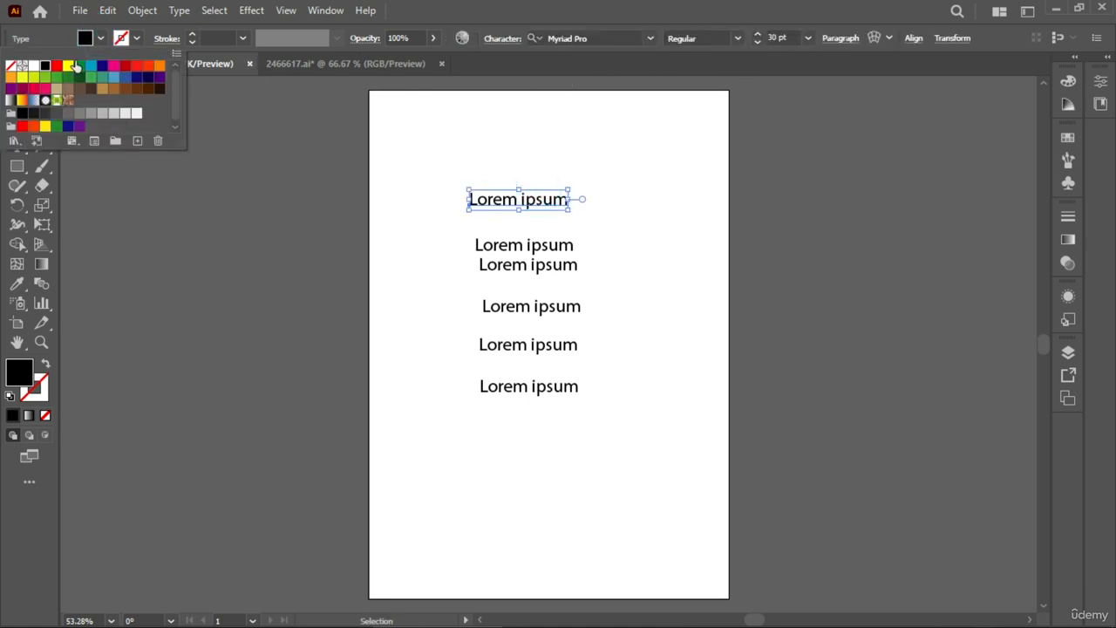
left_click(230, 175)
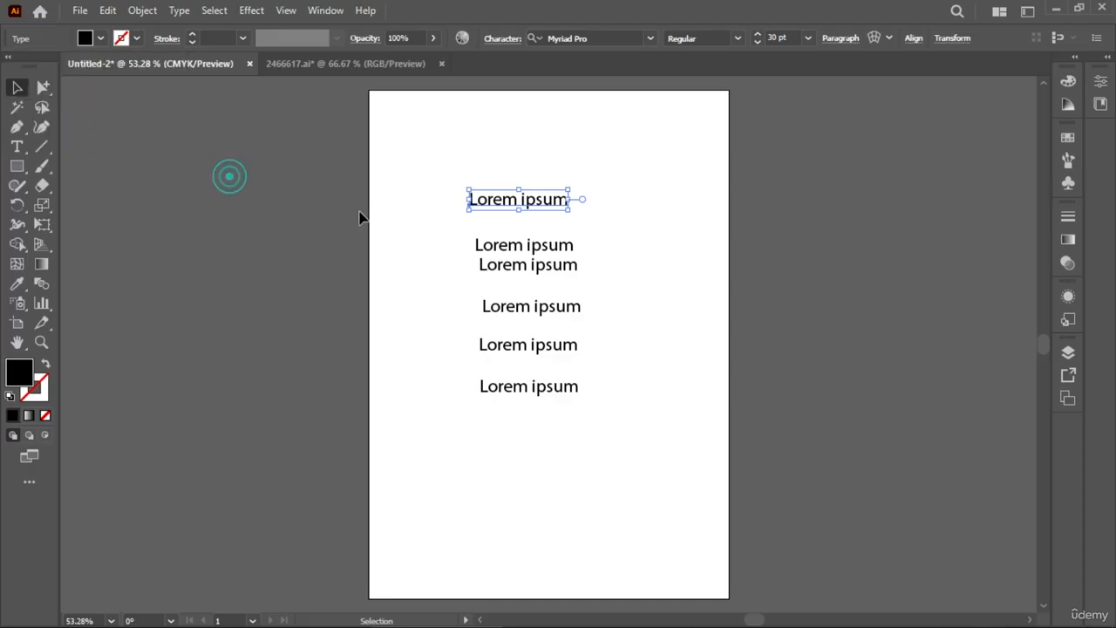
left_click(513, 246, "shift")
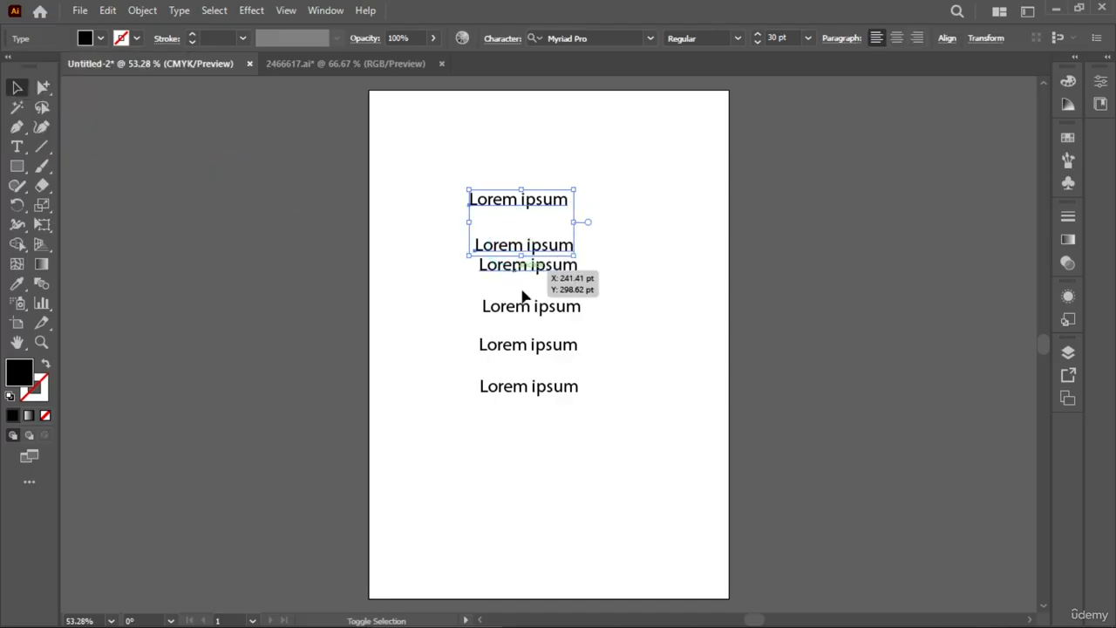
left_click(540, 391, "shift")
left_click(101, 39)
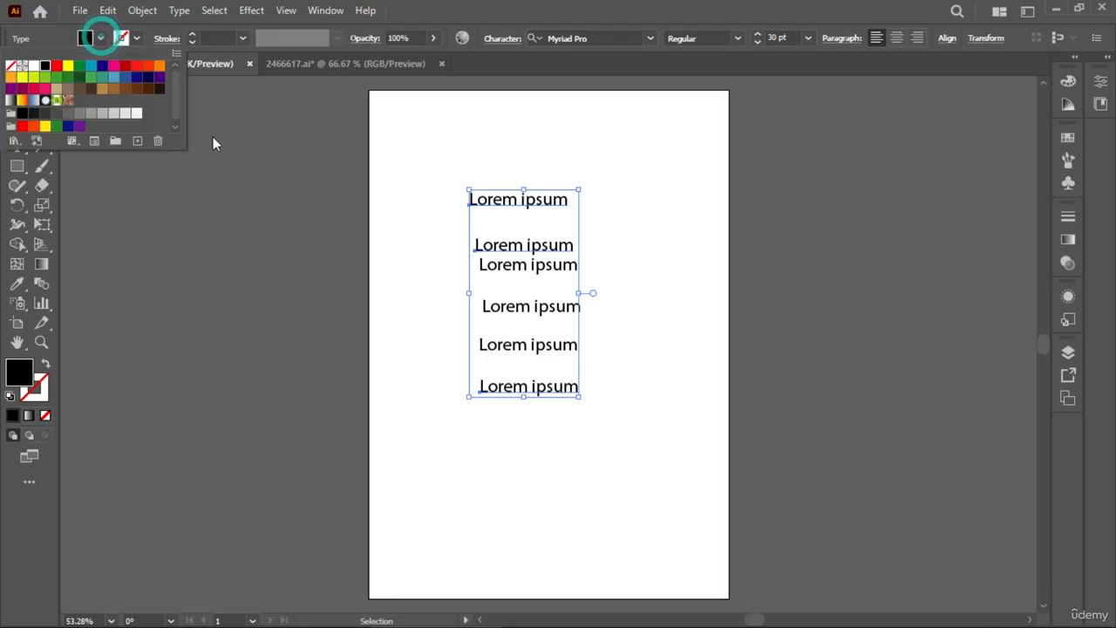
left_click(102, 66)
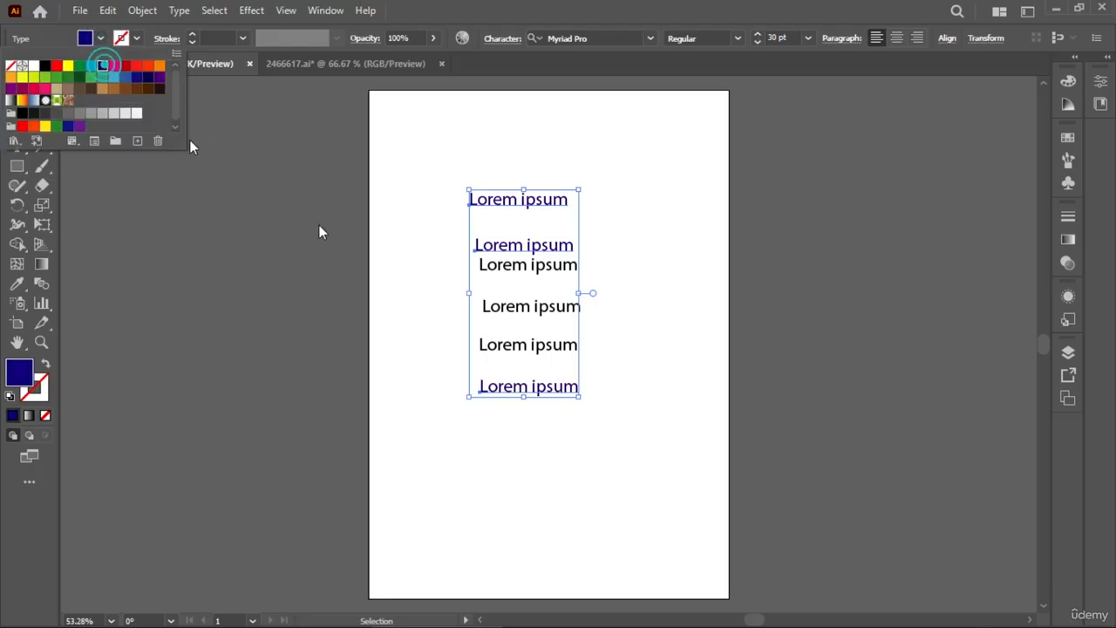
left_click(328, 332)
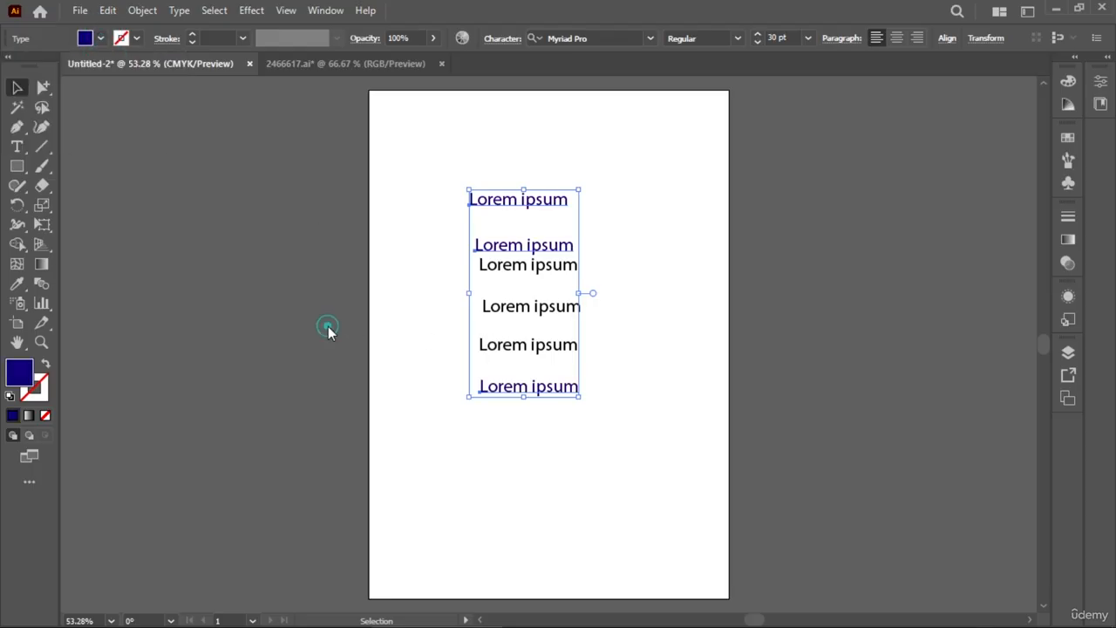
left_click(339, 331)
Select the third and fifth text lines together, fill them with dark green, and deselect them.
left_click(516, 273)
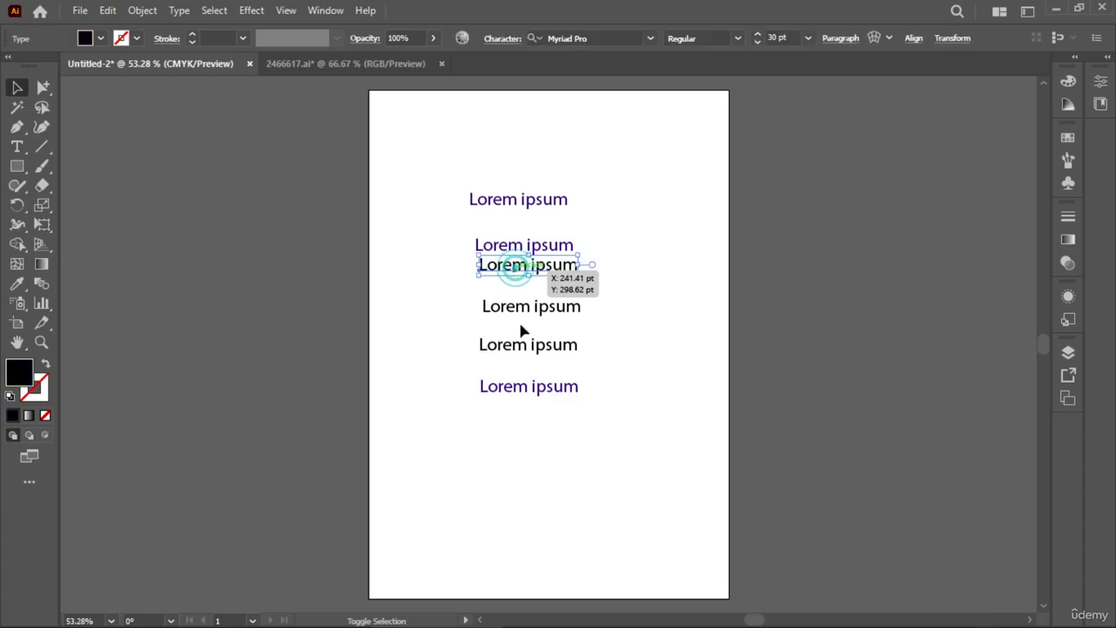
left_click(521, 353, "shift")
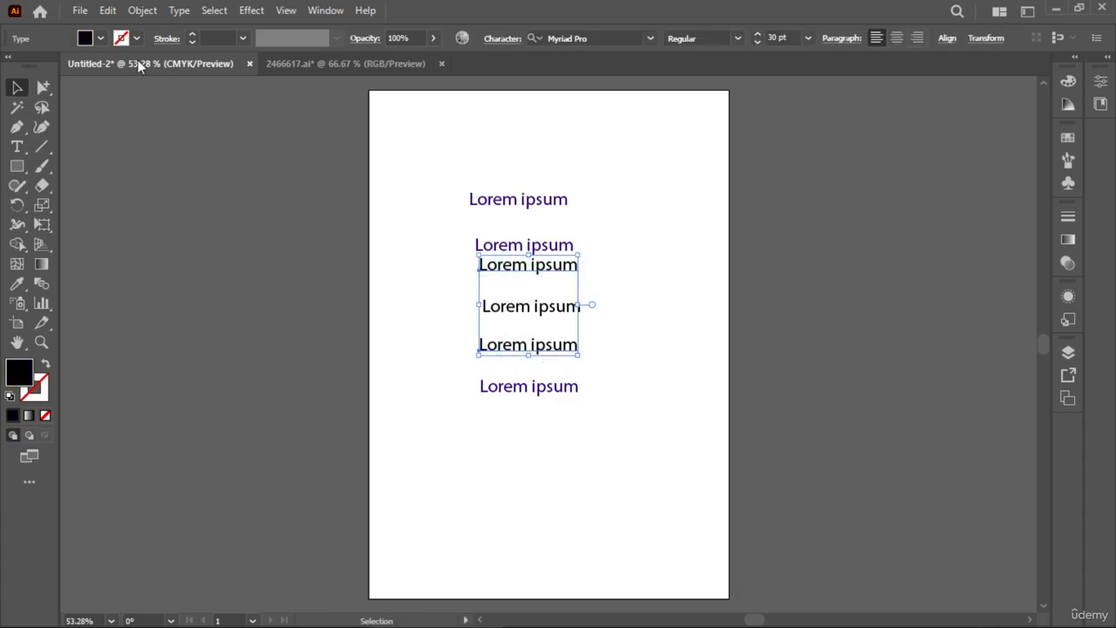
left_click(100, 40)
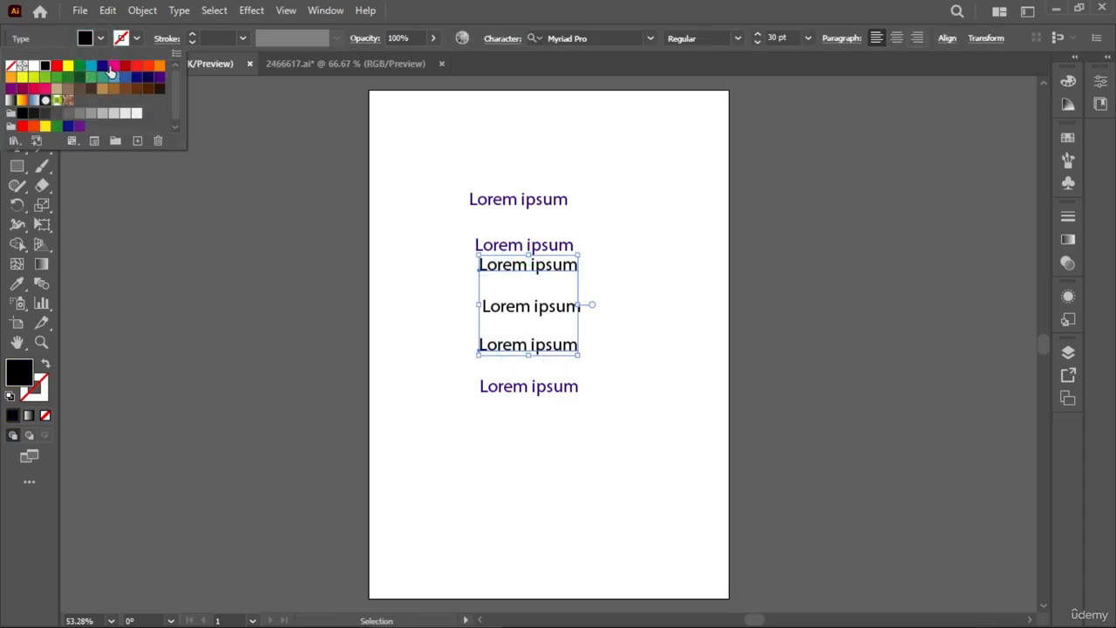
left_click(79, 77)
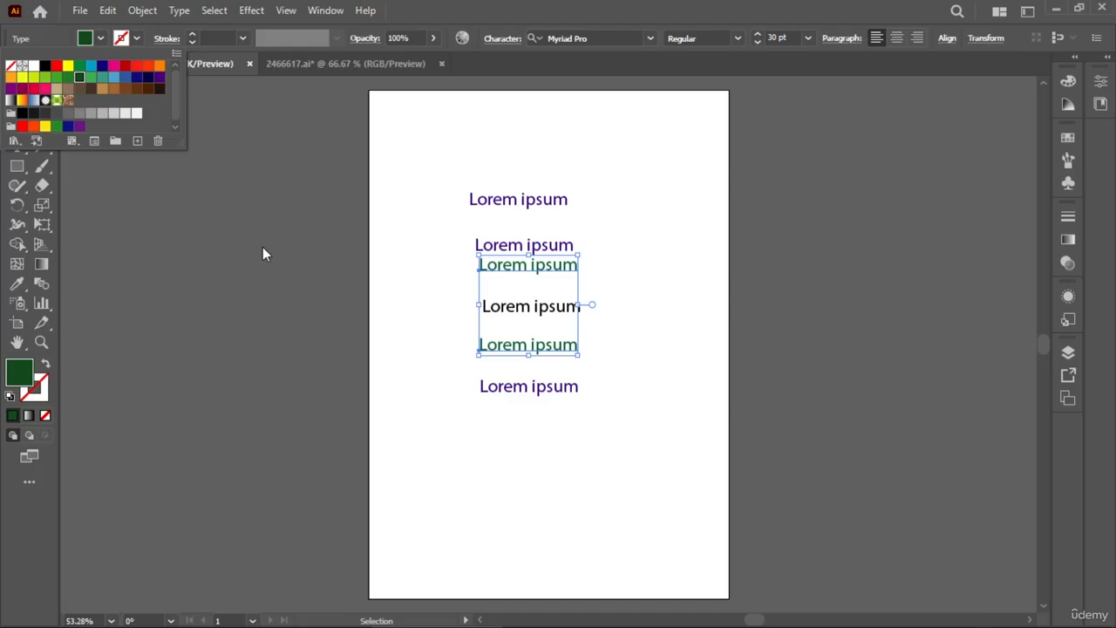
left_click(262, 249)
left_click(263, 248)
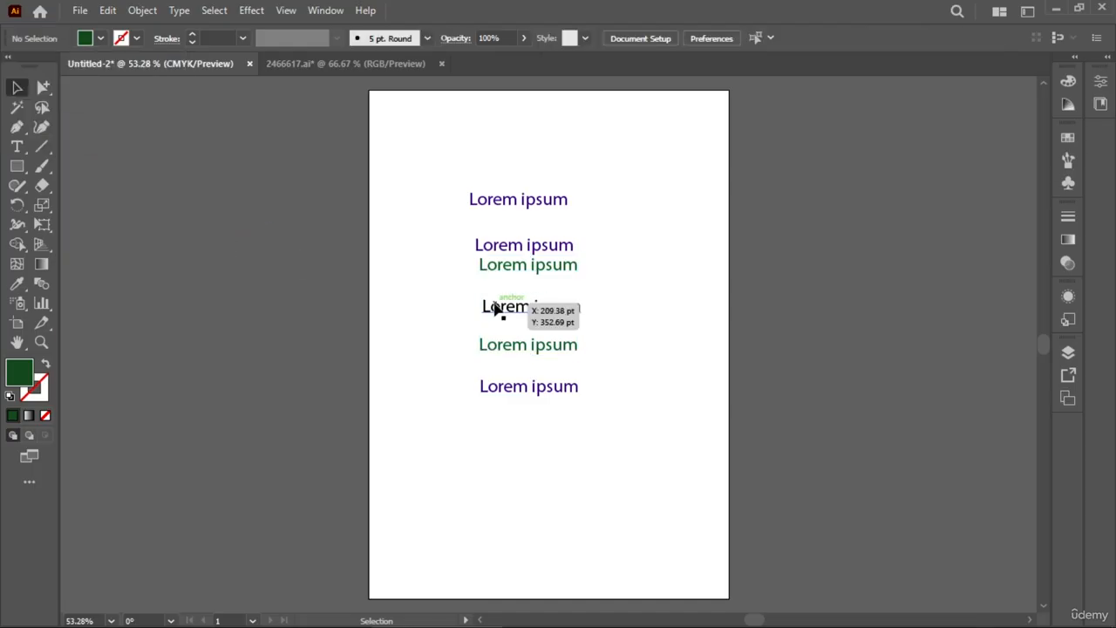
Move the third text line slightly down, shift the second and first lines slightly right, and deselect.
left_click_drag(515, 269, 488, 289)
left_click(510, 247)
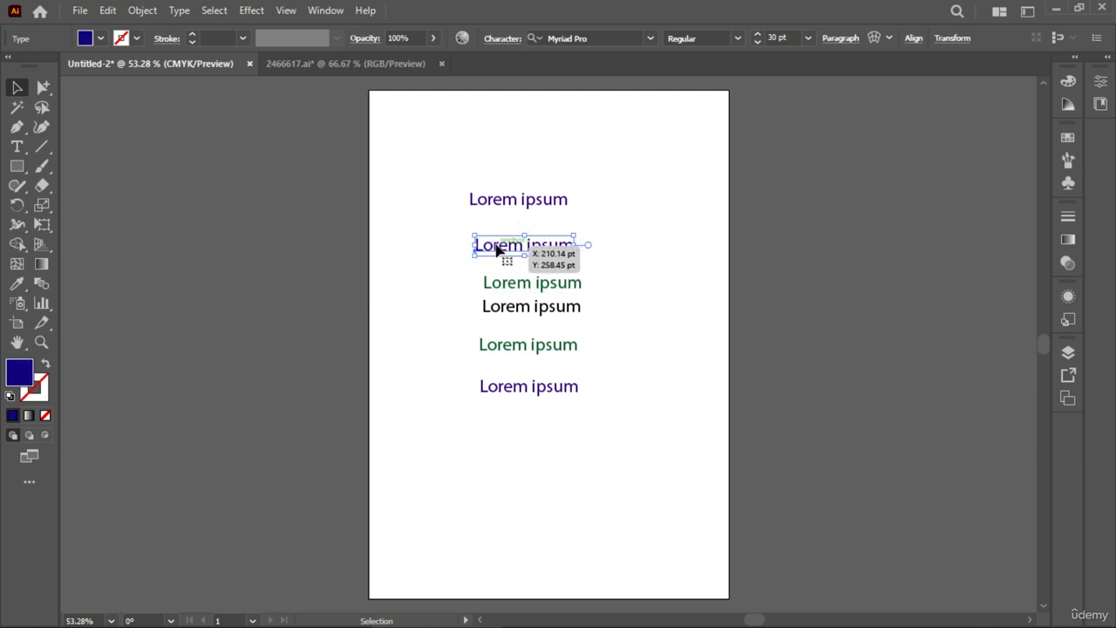
left_click_drag(497, 250, 511, 250)
left_click_drag(499, 197, 514, 202)
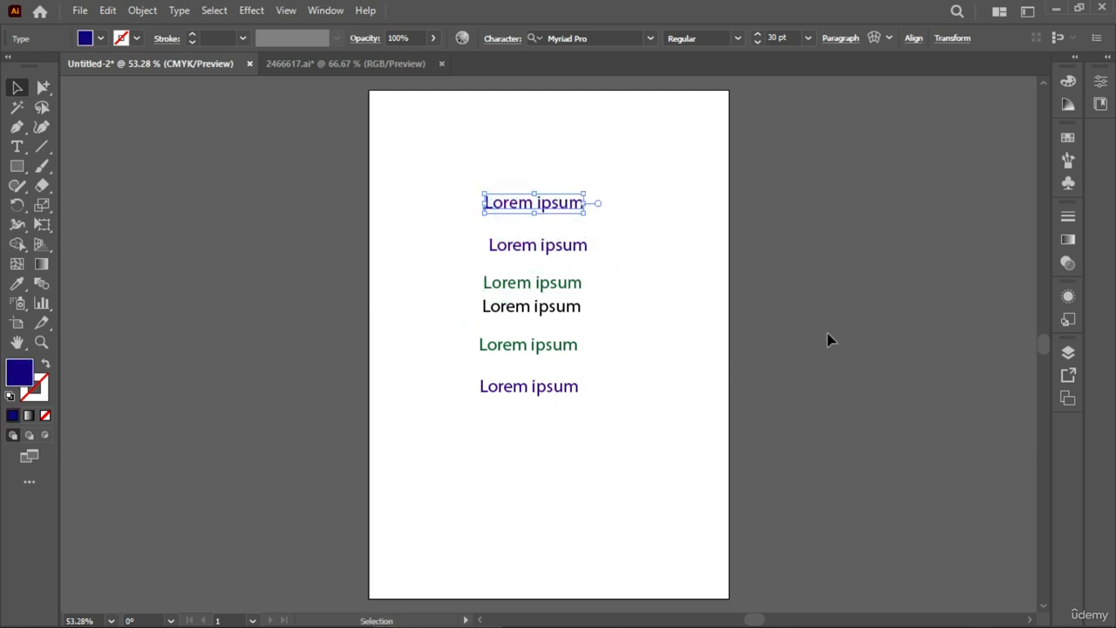
left_click(829, 340)
right_click(449, 150)
left_click(545, 498)
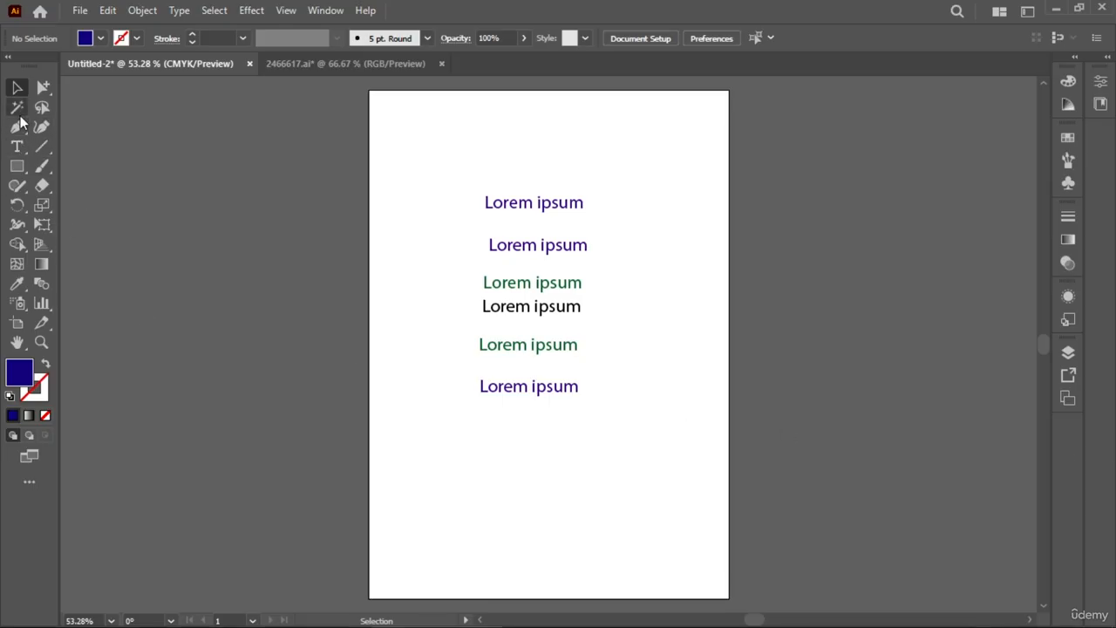
Place four more "Lorem ipsum" point texts below the column, down to the artboard's lower edge.
left_click(18, 146)
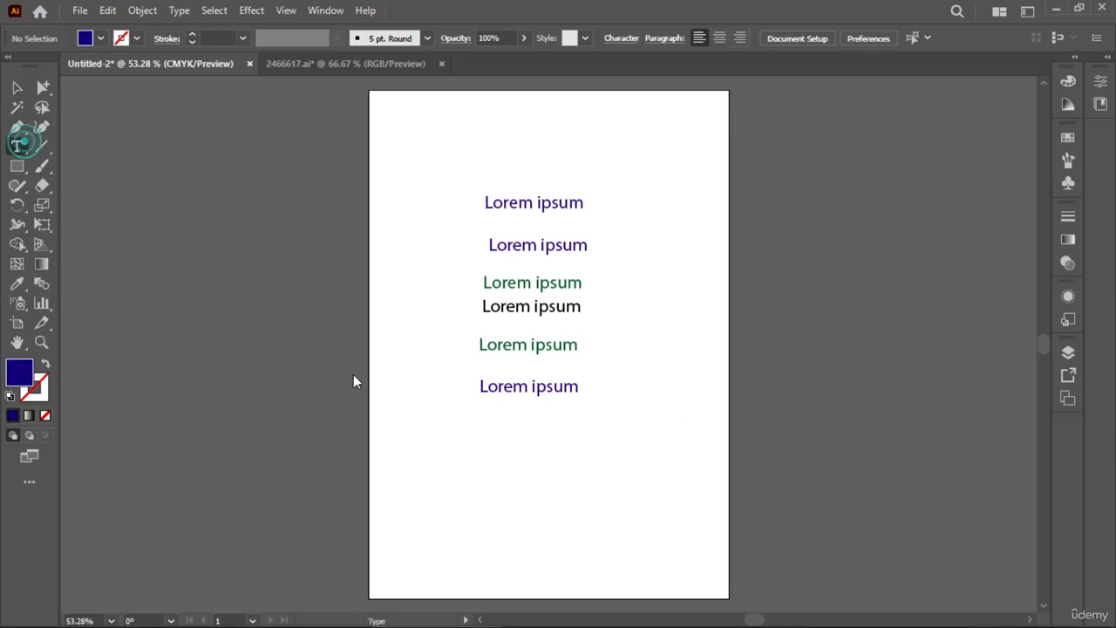
left_click(474, 426)
left_click(477, 456)
left_click(482, 512)
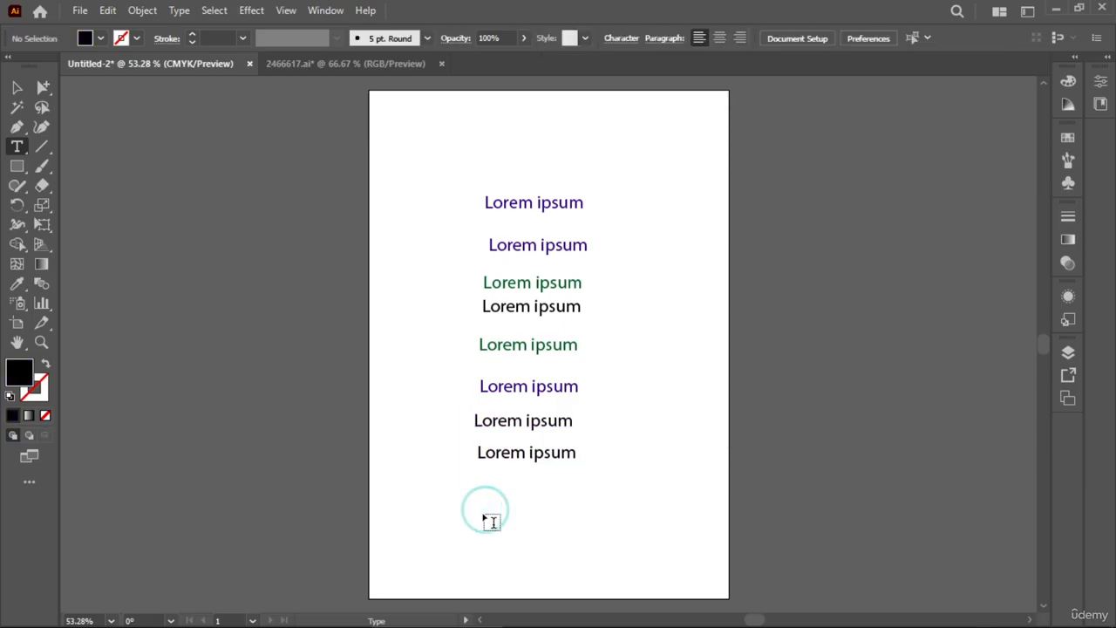
left_click(487, 558)
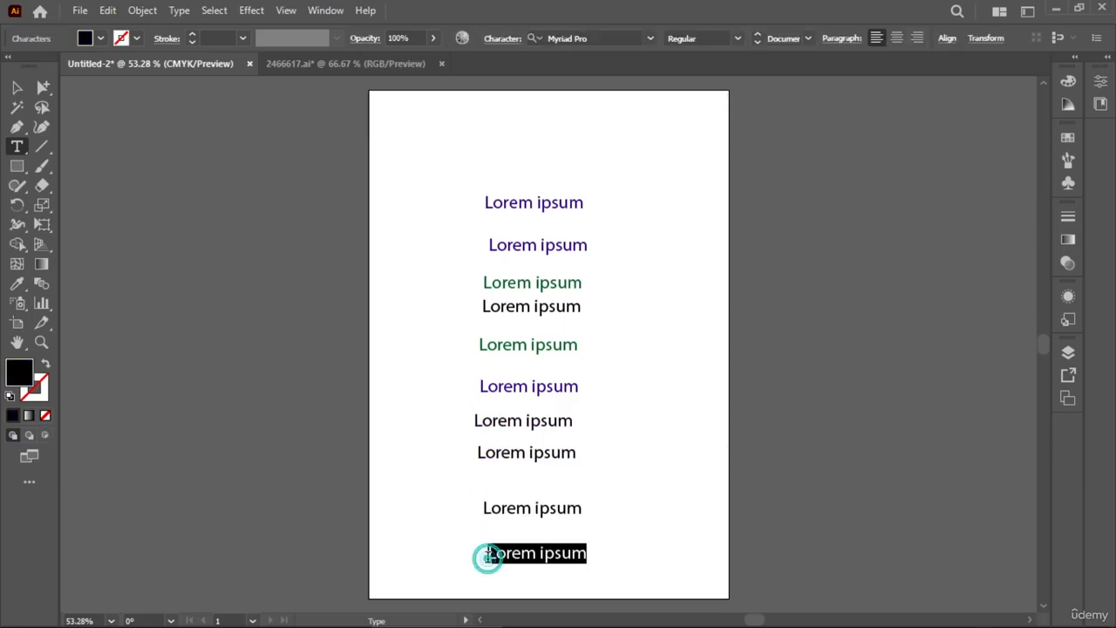
right_click(269, 286)
left_click(223, 251)
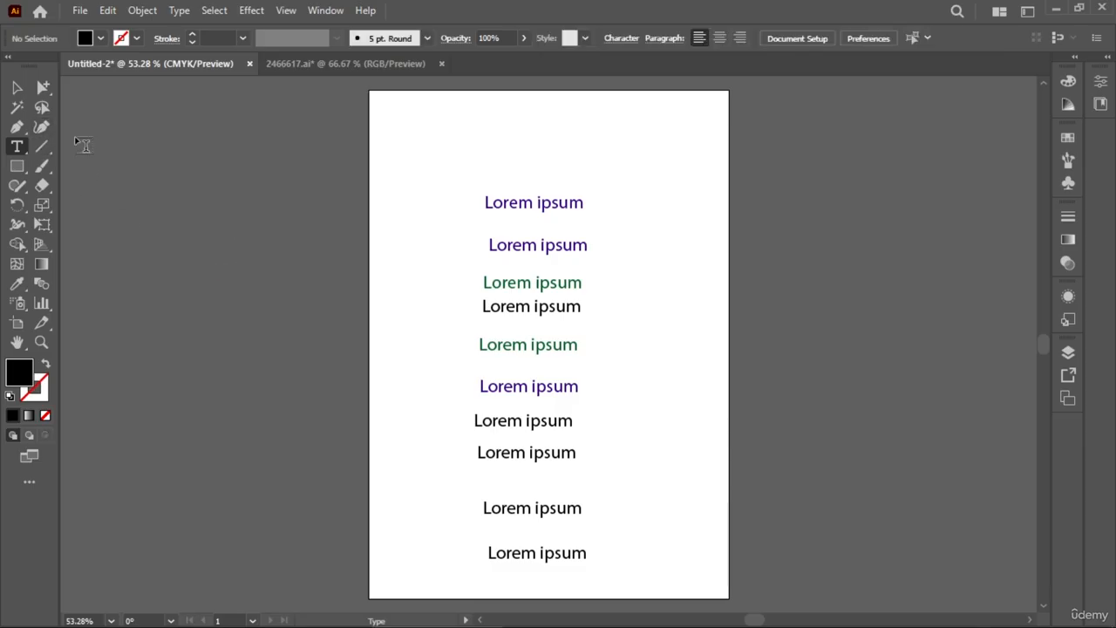
Select the seventh and ninth text lines together with the Selection tool, fill them with red, and deselect them.
left_click(18, 88)
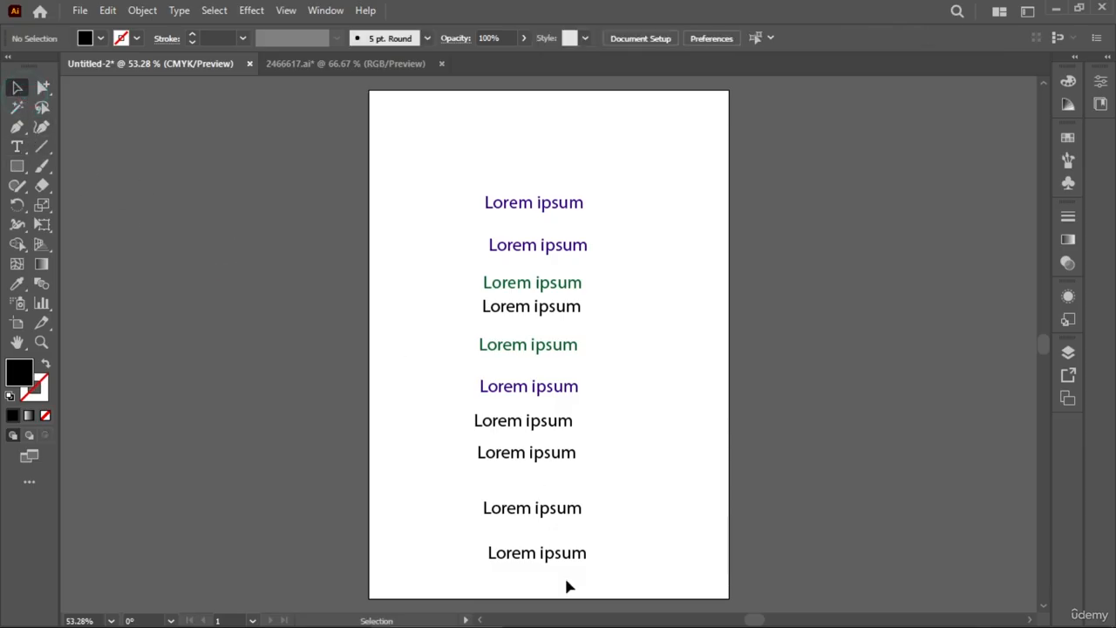
left_click(534, 427, "shift")
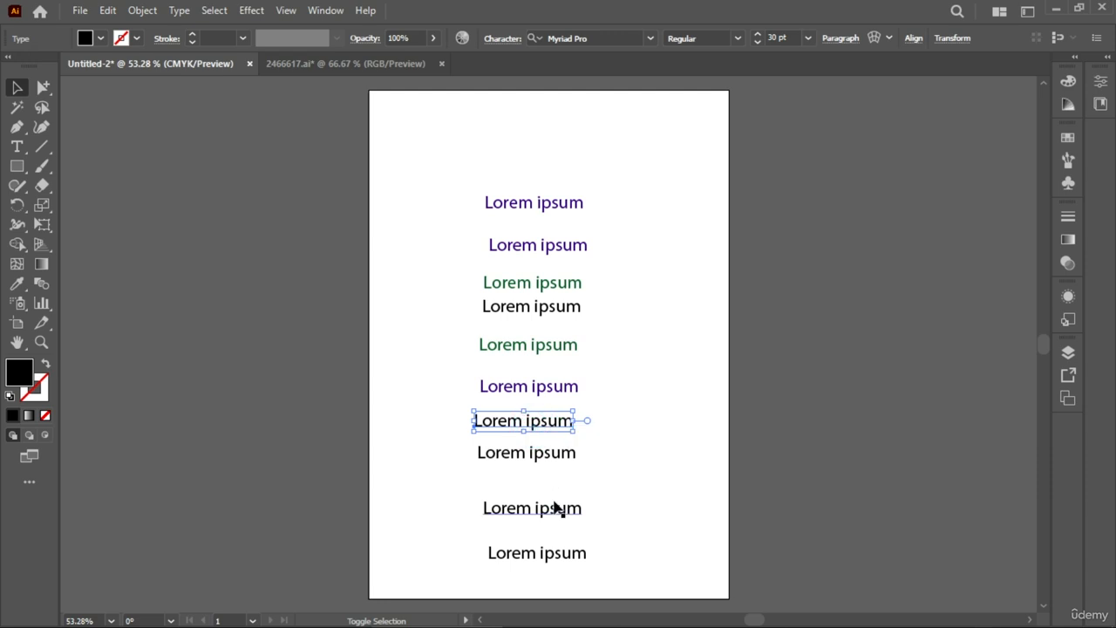
left_click(553, 501, "shift")
left_click(100, 40)
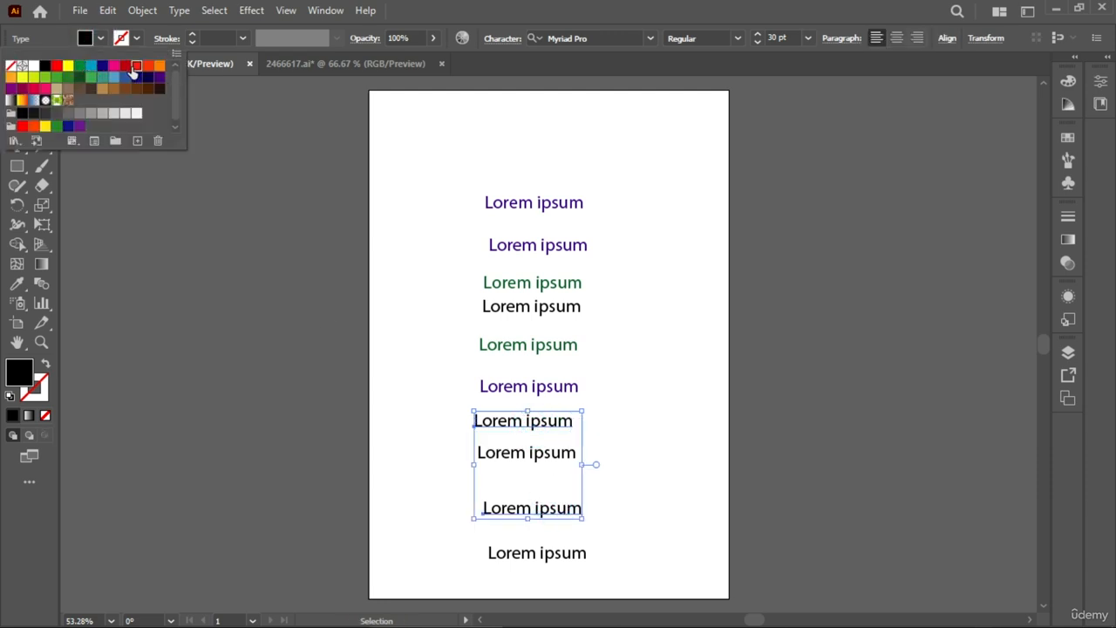
left_click(137, 68)
left_click(270, 472)
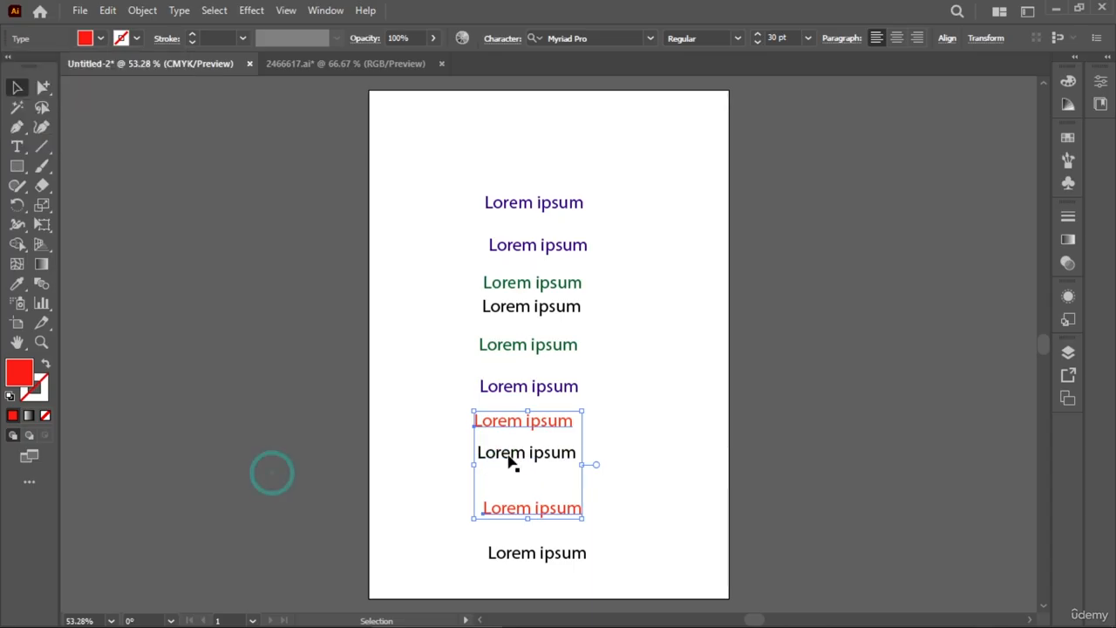
left_click(281, 472)
Select the eighth and tenth text lines together, fill them with dark gray, and deselect them.
left_click(505, 461)
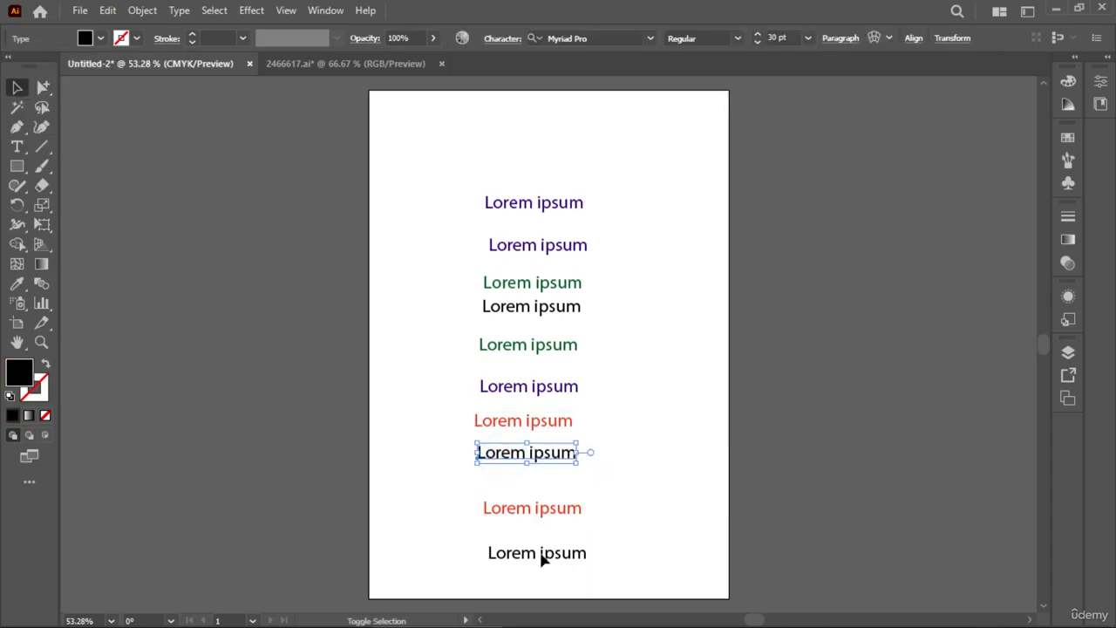
left_click(541, 555, "shift")
left_click(101, 38)
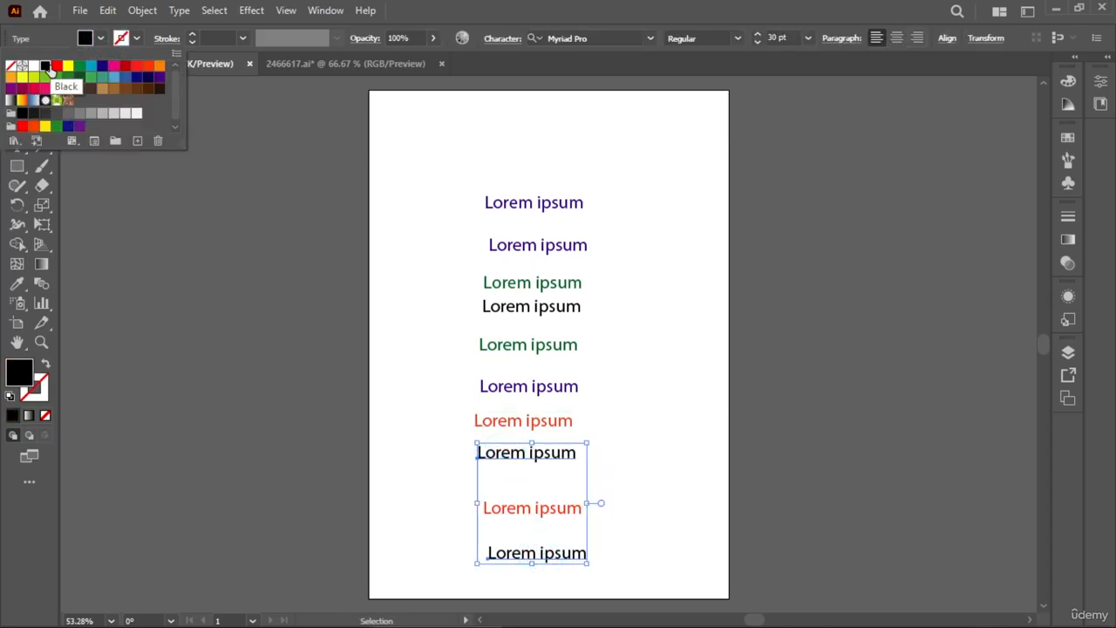
left_click(59, 120)
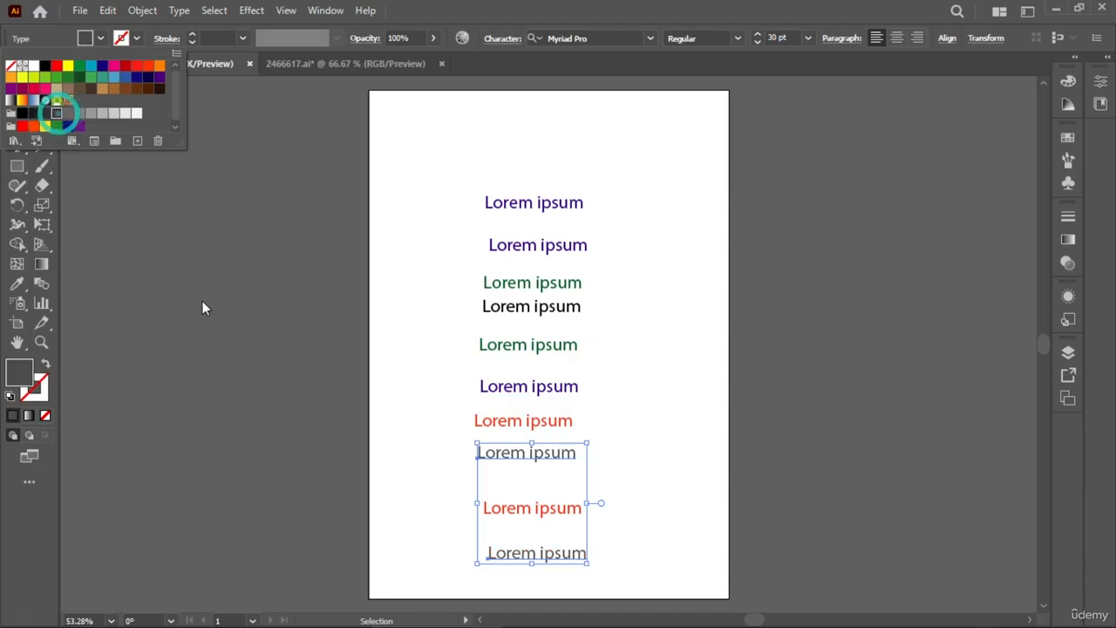
left_click(201, 303)
left_click(201, 303)
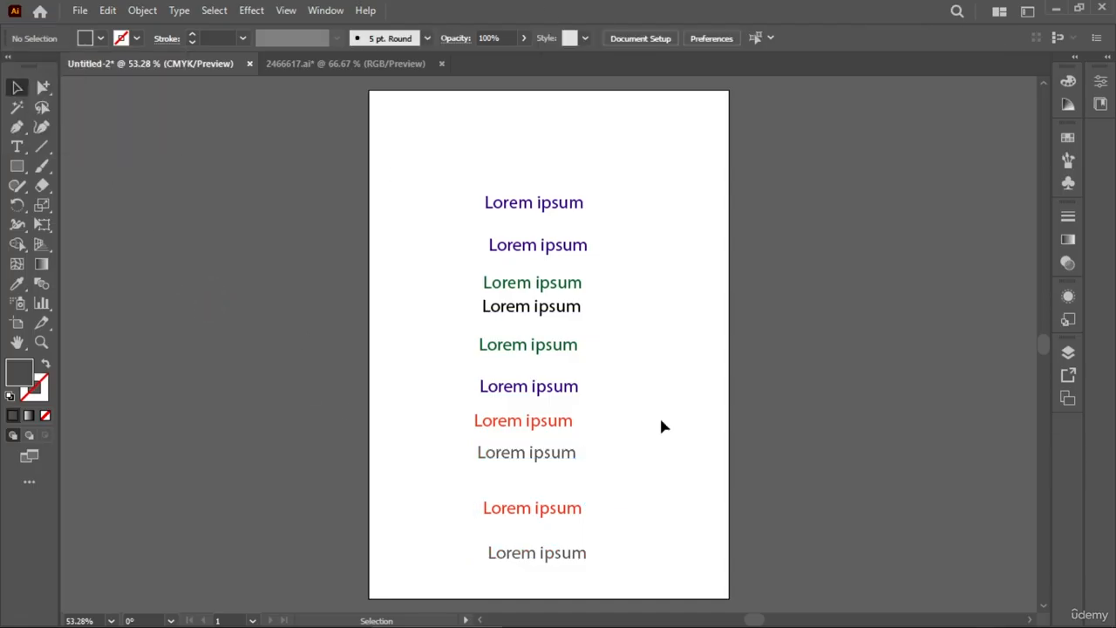
Select all ten text lines, convert them to outlines with Create Outlines, and deselect them.
left_click_drag(541, 102, 561, 575)
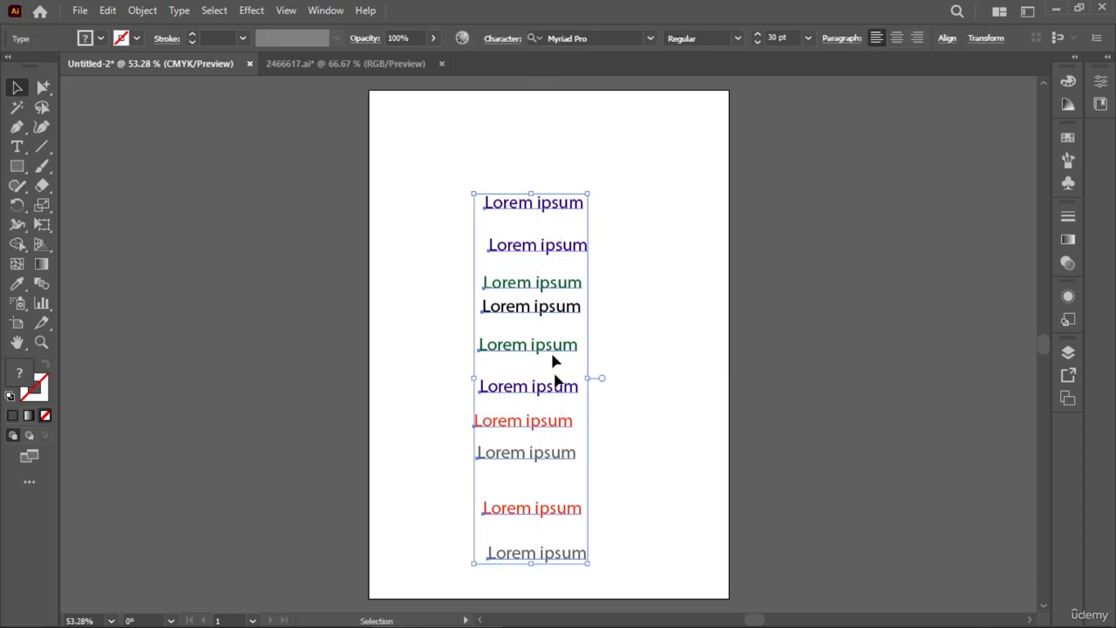
right_click(563, 235)
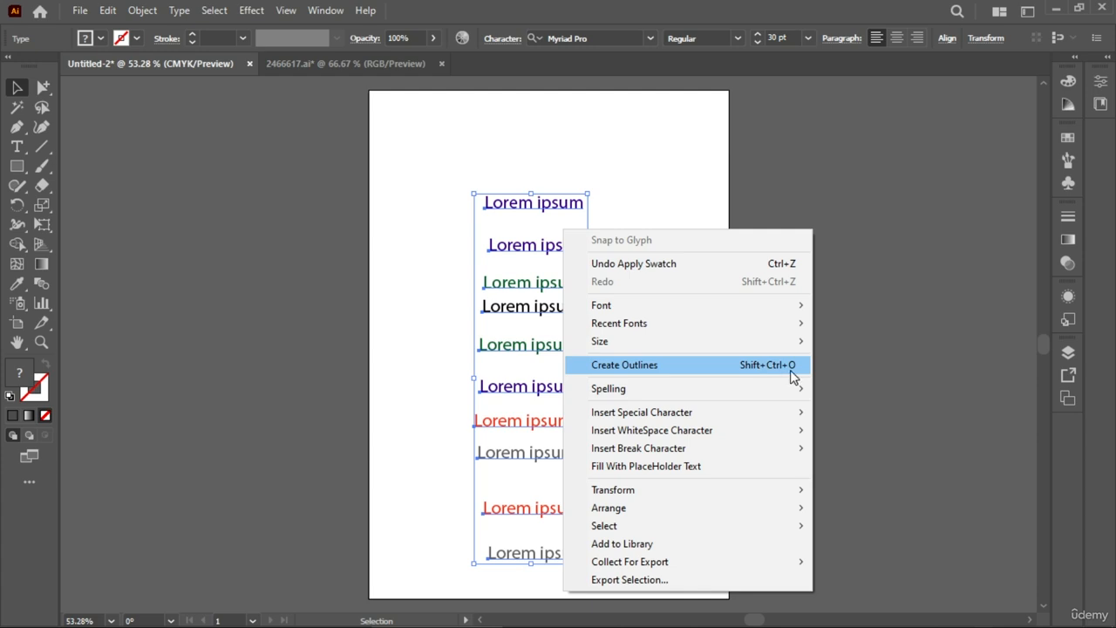
left_click(747, 365)
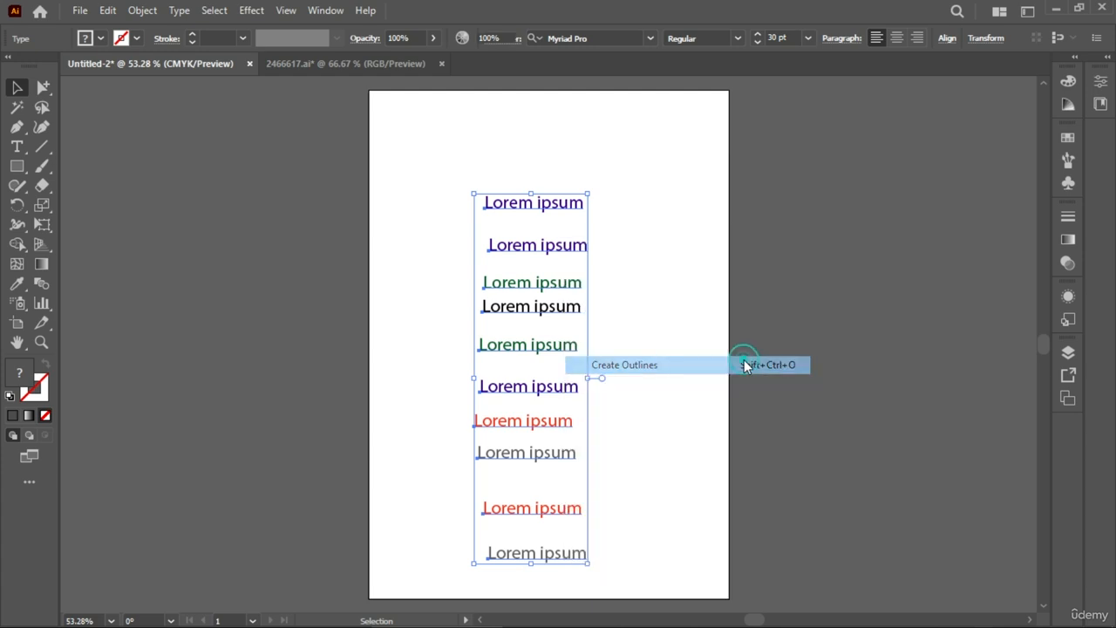
left_click(685, 351)
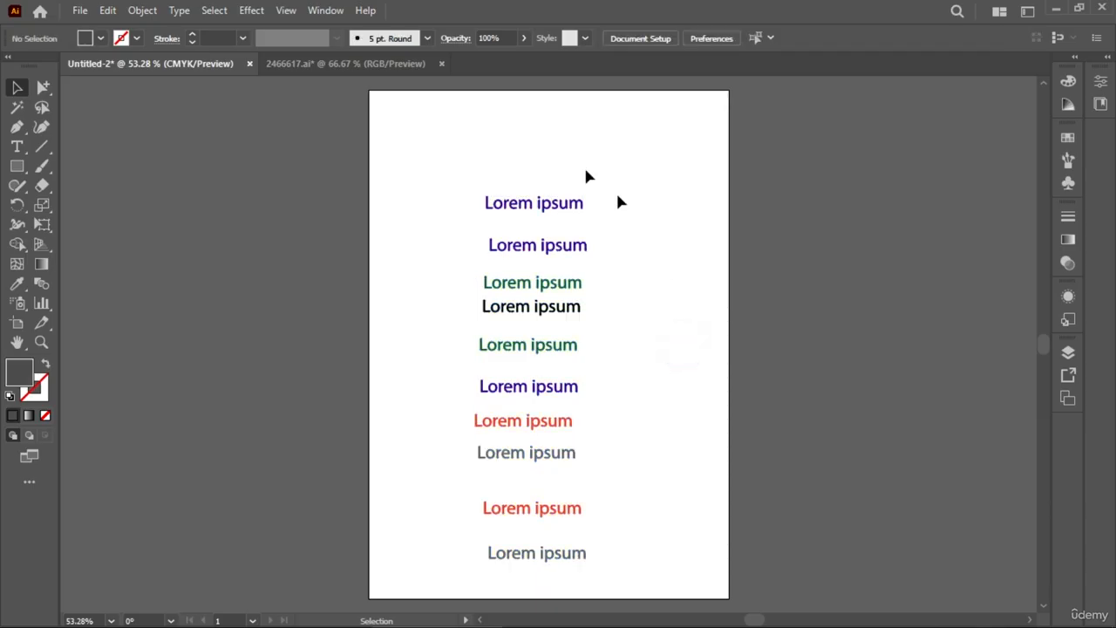
Use the Magic Wand to select the outlined text by matching fill: blue, green, blue again, red, gray, and black.
left_click(18, 108)
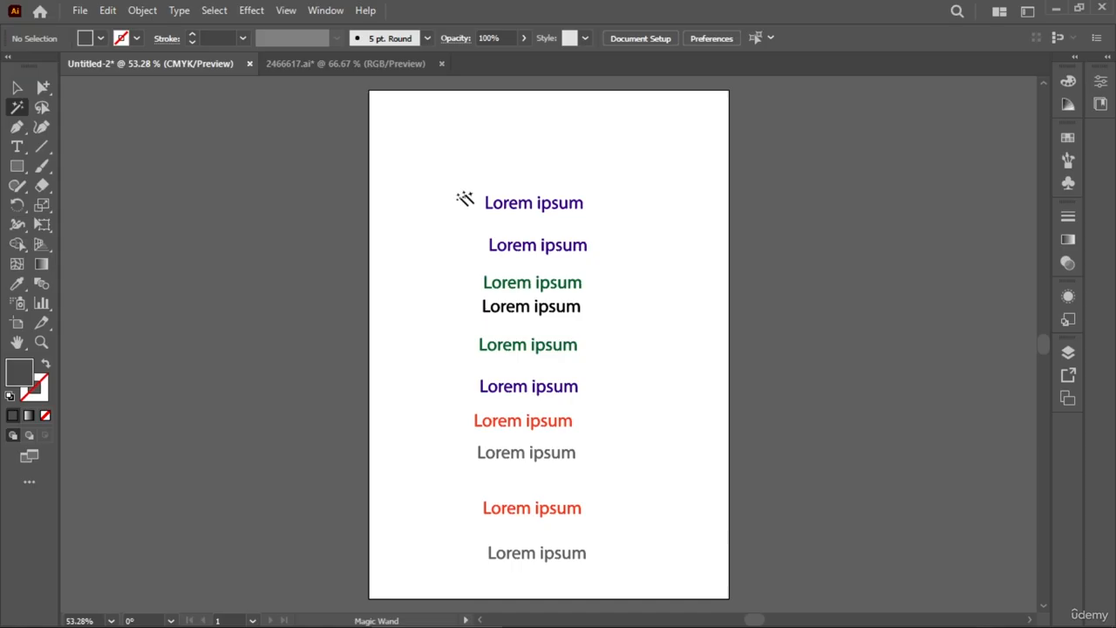
left_click(520, 204)
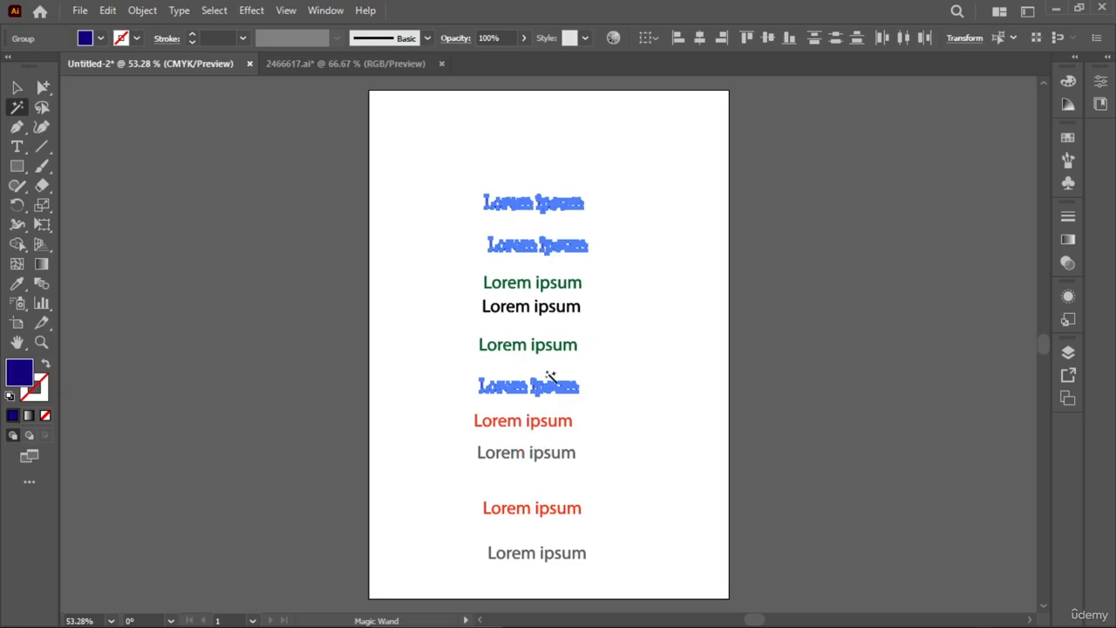
left_click(581, 291)
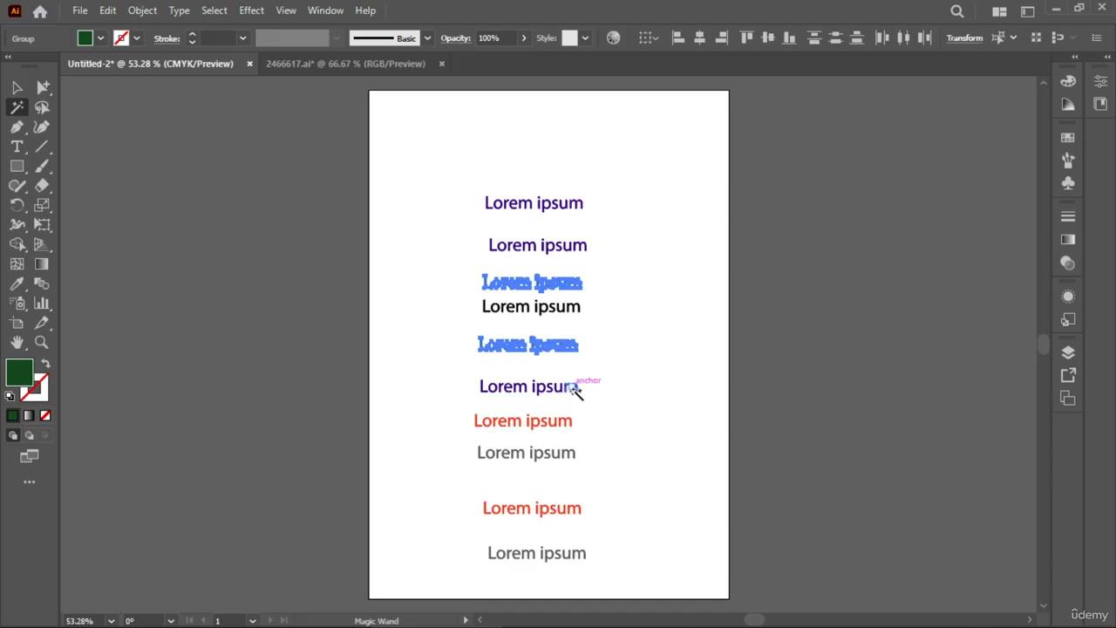
left_click(573, 387)
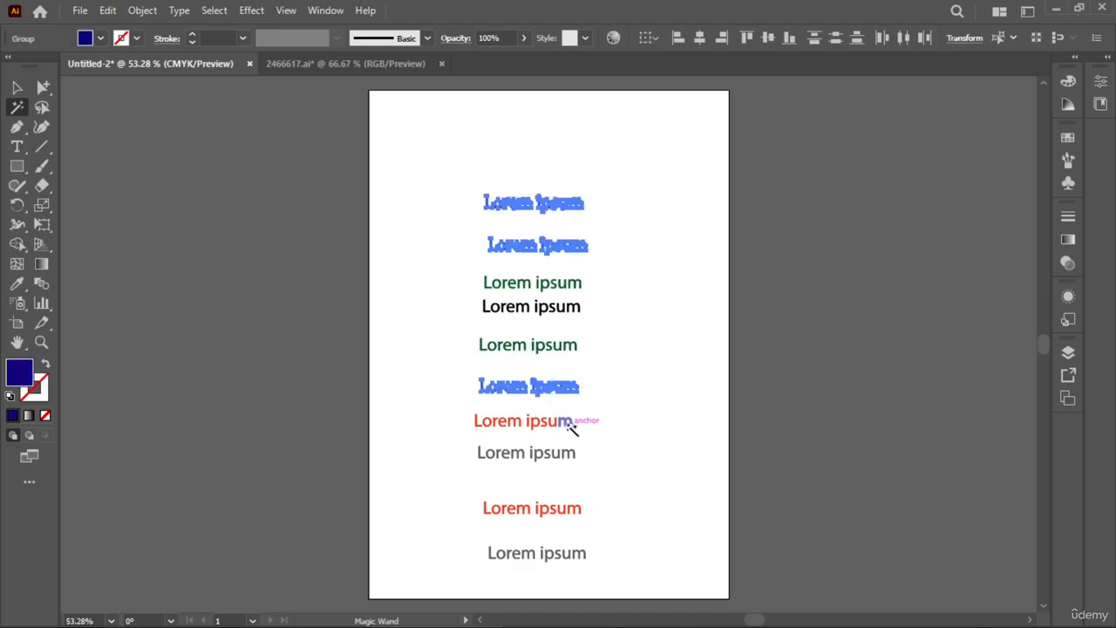
left_click(570, 424)
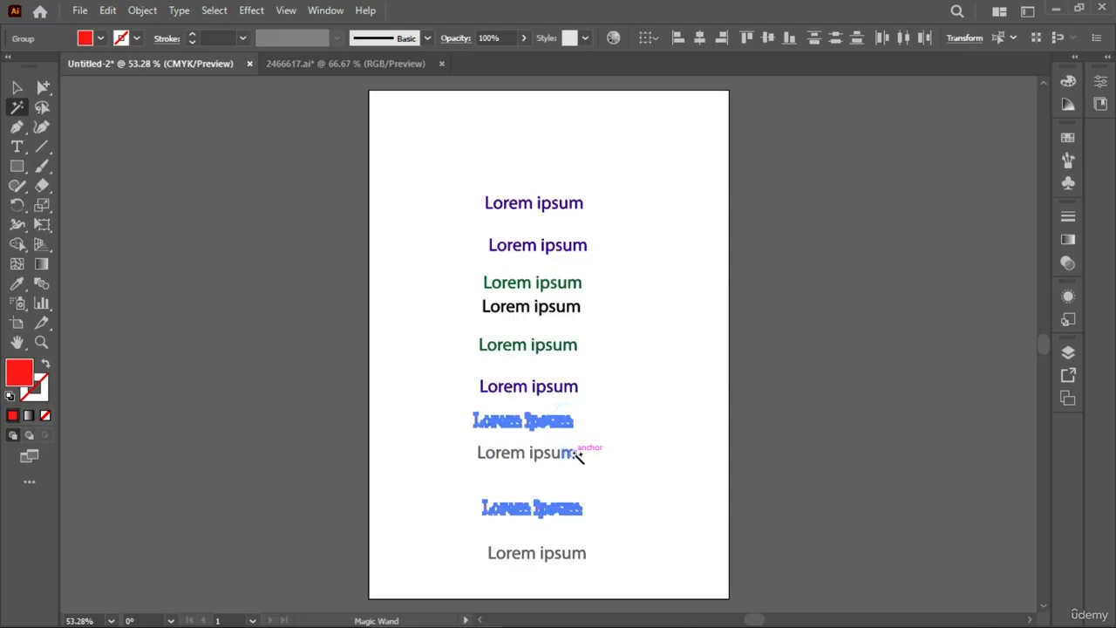
left_click(570, 454)
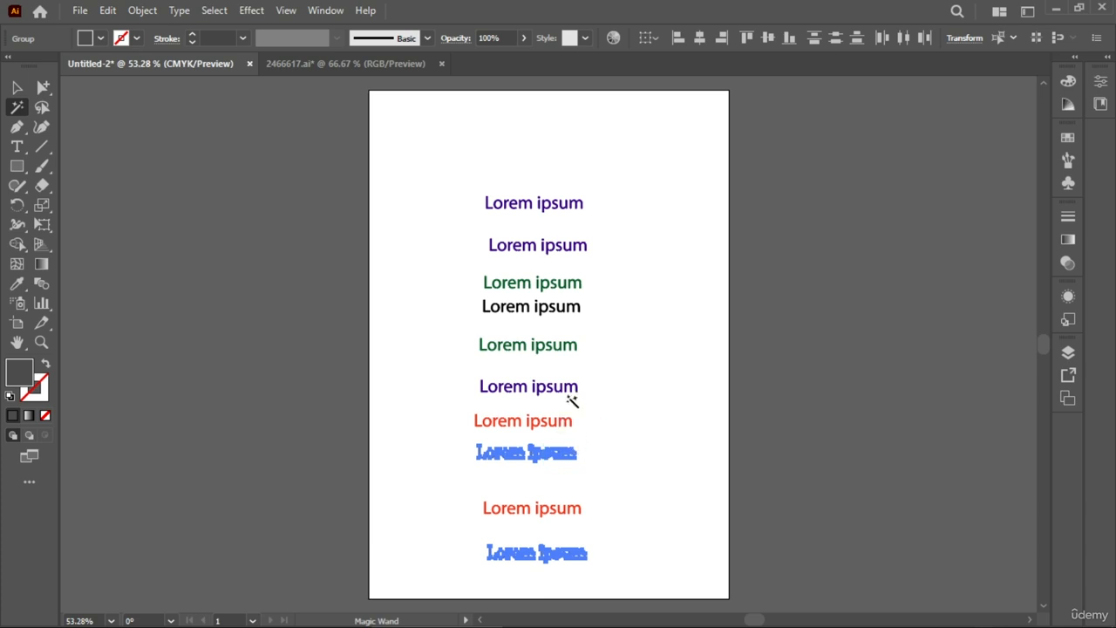
left_click(570, 308)
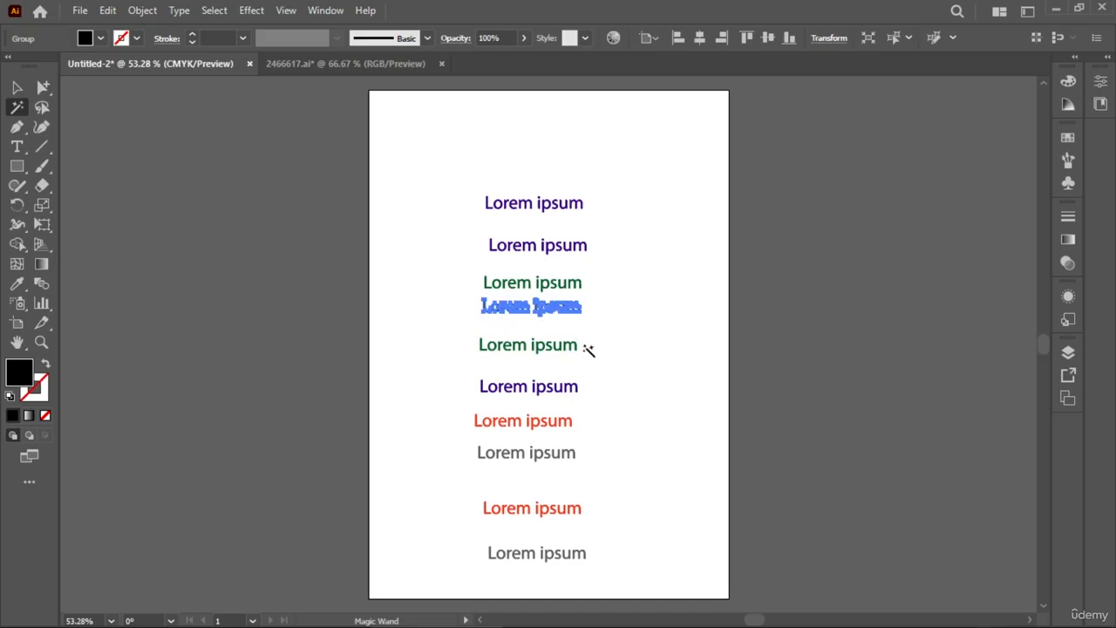
Switch to the Lasso tool, and undo all the text work back to the earlier coloured squares, leaving nothing selected.
left_click(40, 108)
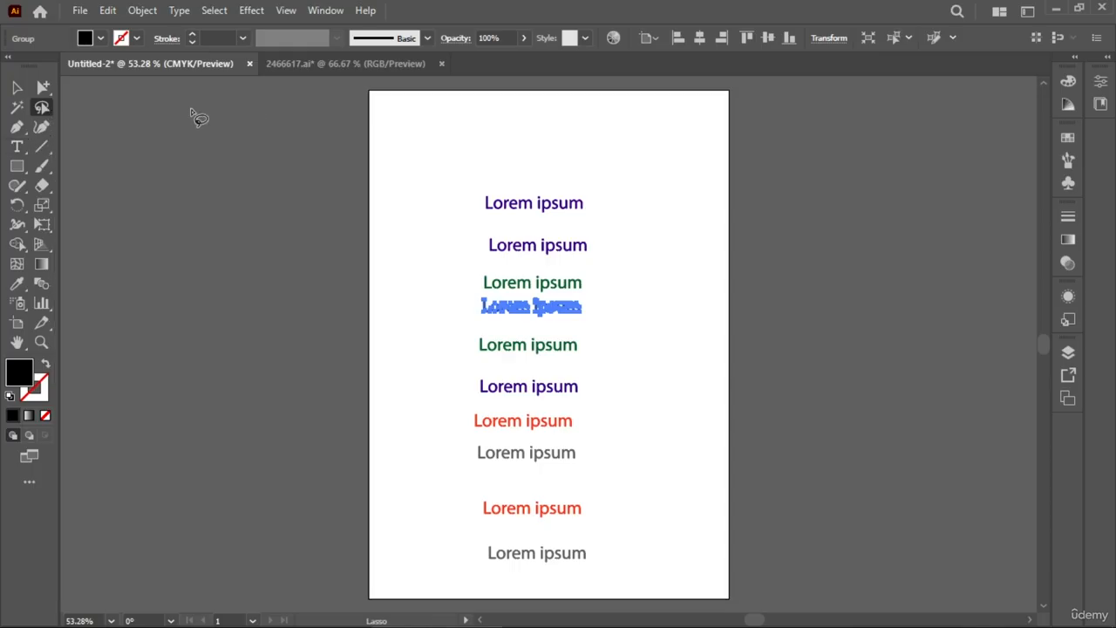
left_click(191, 110)
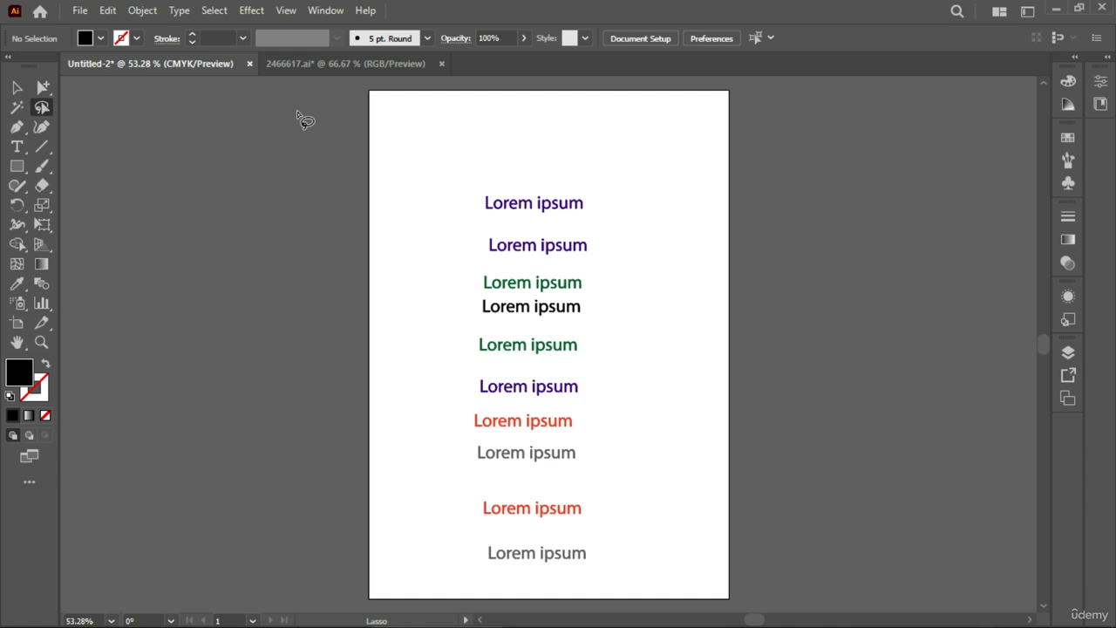
key("ctrl+z")
key("ctrl+z")
key("ctrl+z")
key("ctrl+z")
key("ctrl+z")
key("ctrl+z")
key("ctrl+z")
key("ctrl+z")
key("ctrl+z")
key("ctrl+z")
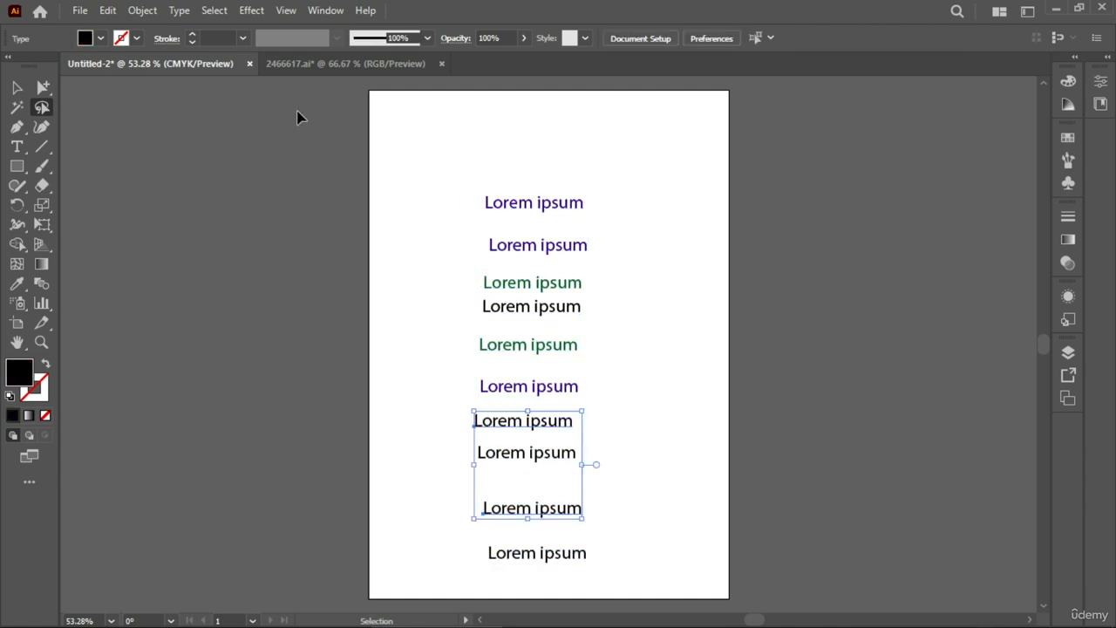
key("ctrl+z")
key("ctrl+z")
key("ctrl+z")
key("ctrl+z")
key("ctrl+z")
key("ctrl+z")
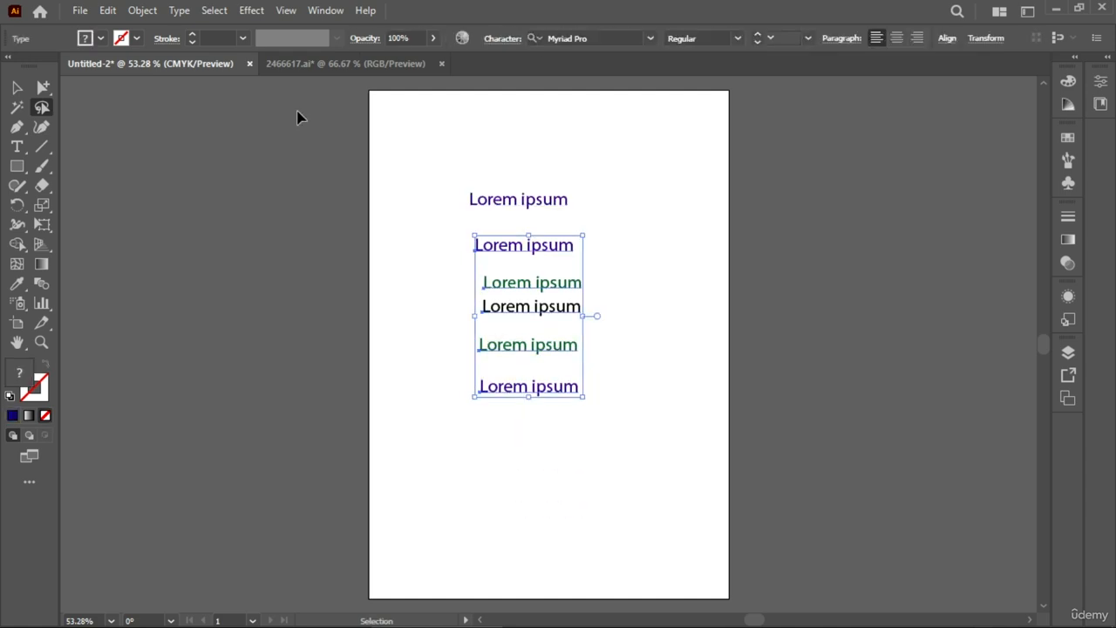
key("ctrl+z")
key("ctrl+z")
key("ctrl+z")
key("ctrl+z")
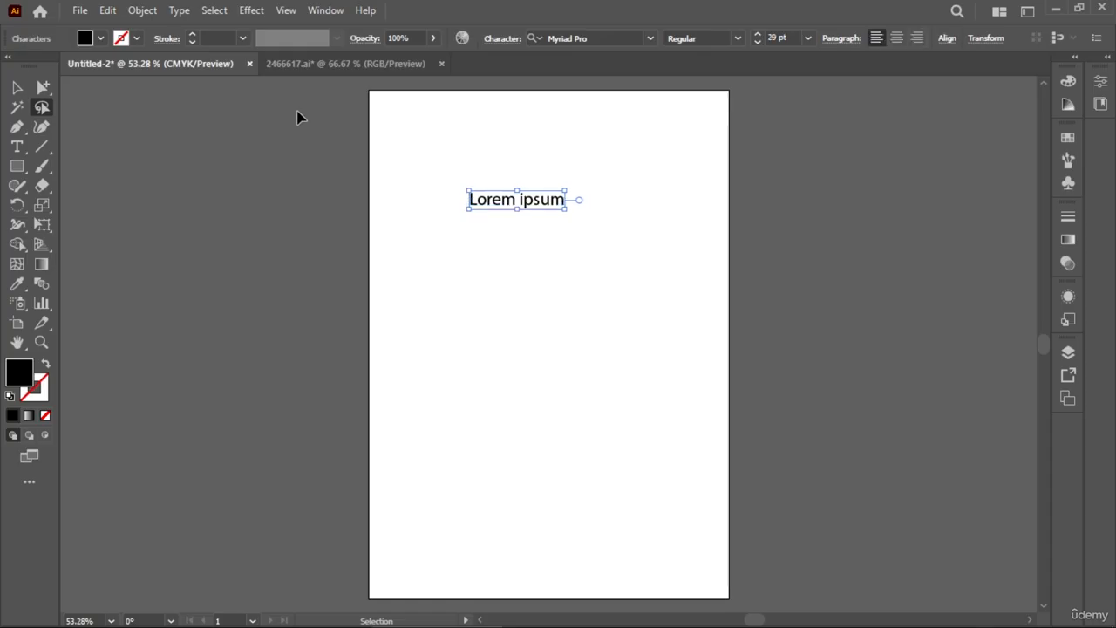
key("ctrl+z")
key("ctrl+z")
key("ctrl+z")
key("ctrl+z")
key("ctrl+z")
key("ctrl+z")
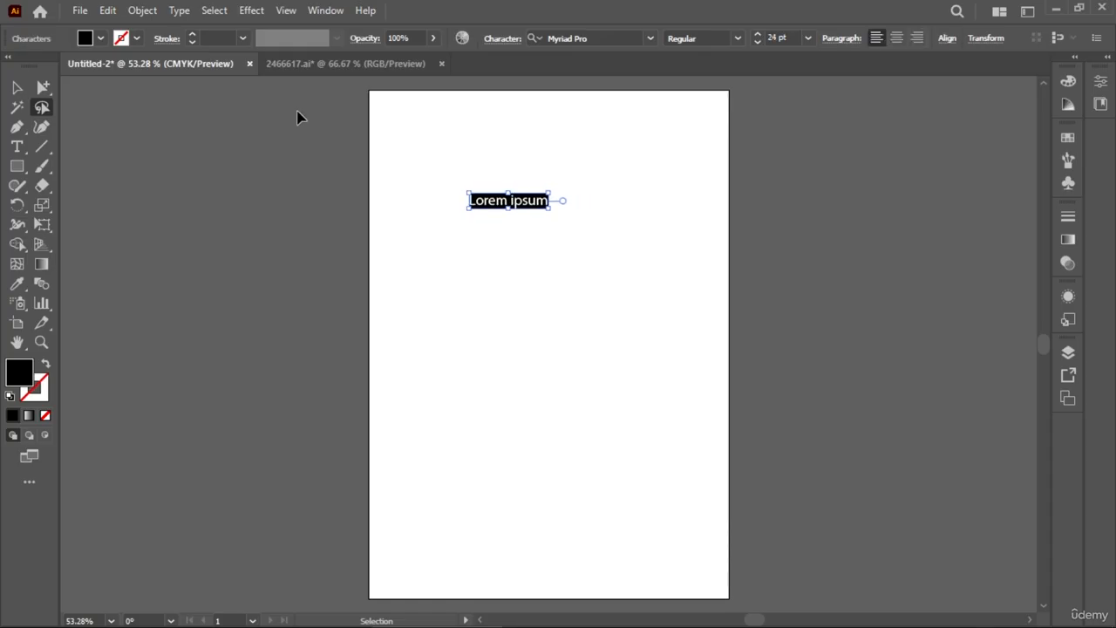
key("ctrl+z")
key("ctrl+z")
key("ctrl+z")
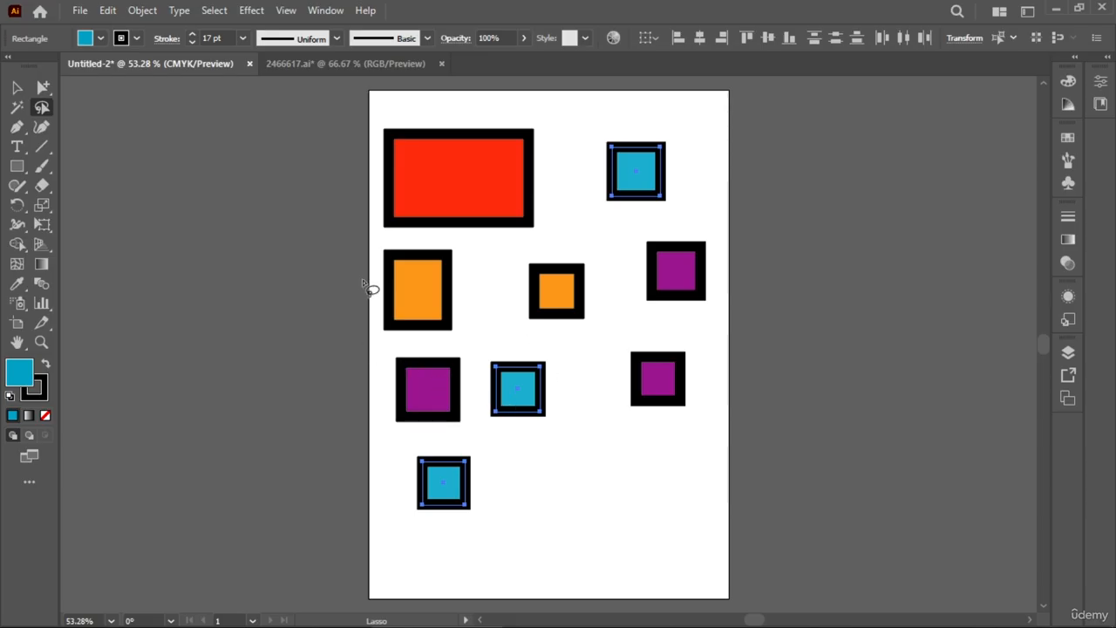
left_click(578, 528)
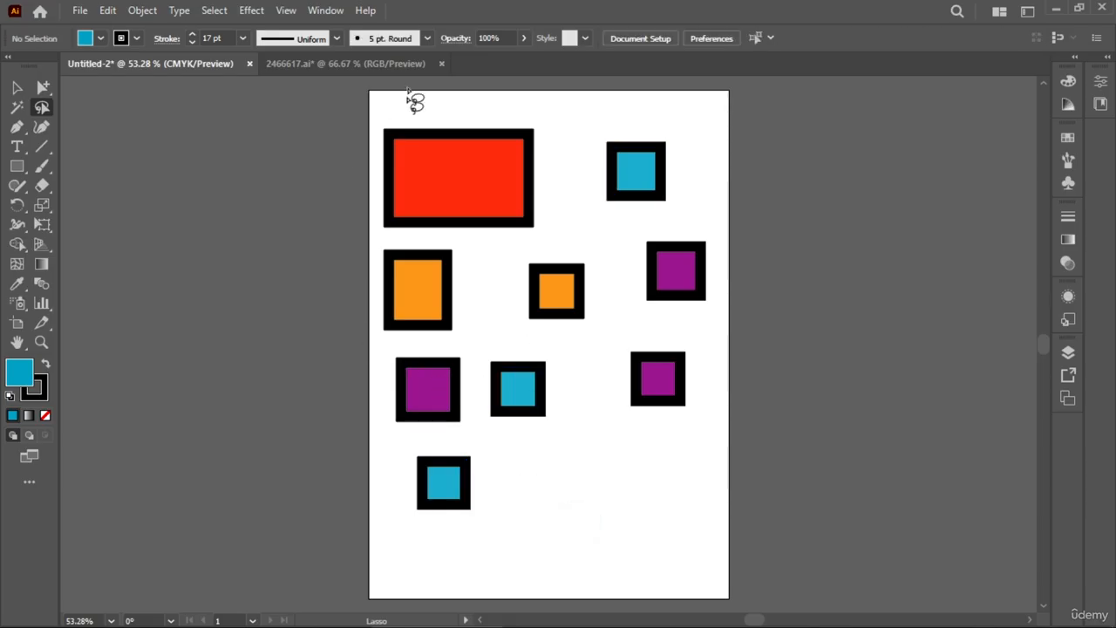
Draw four blue rectangles of different sizes with the Rectangle tool in the empty lower part of the artboard.
left_click(17, 166)
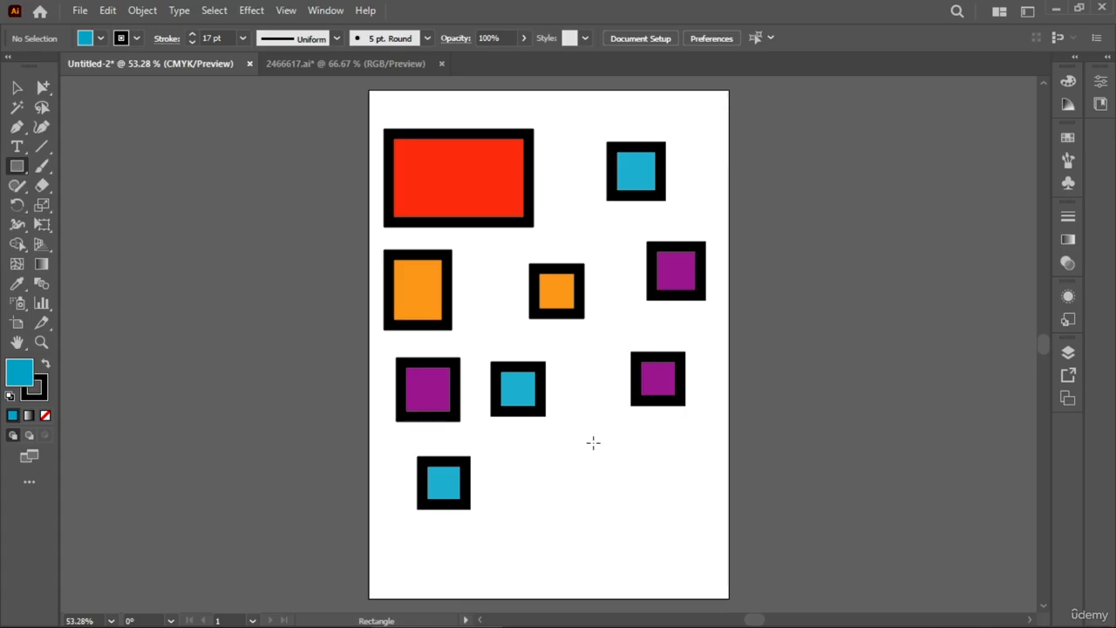
left_click_drag(573, 428, 664, 499)
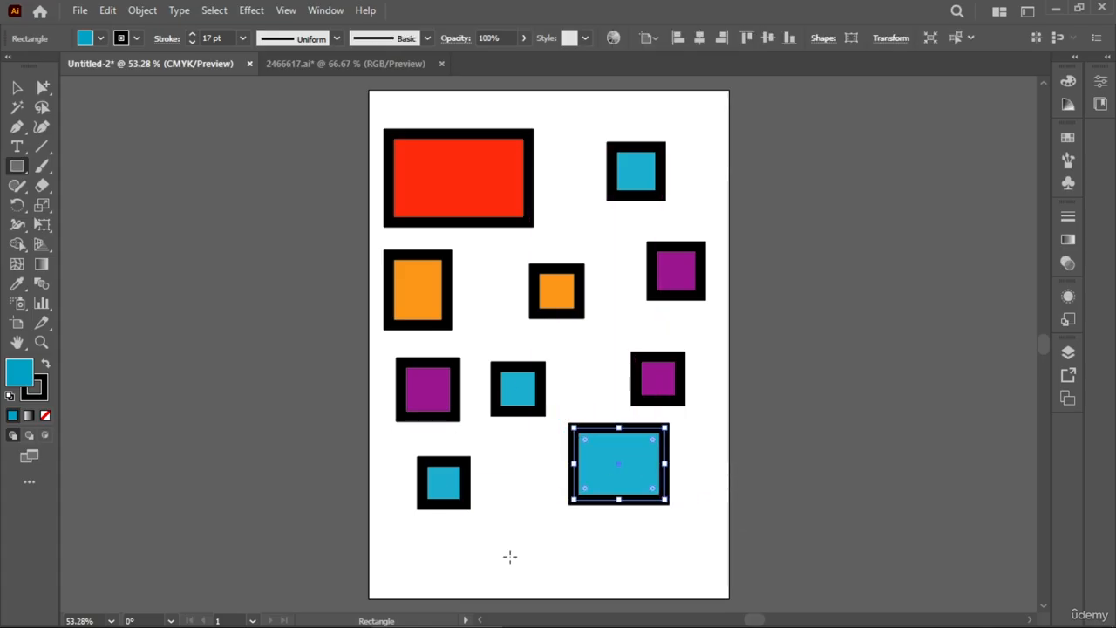
left_click_drag(505, 475, 545, 526)
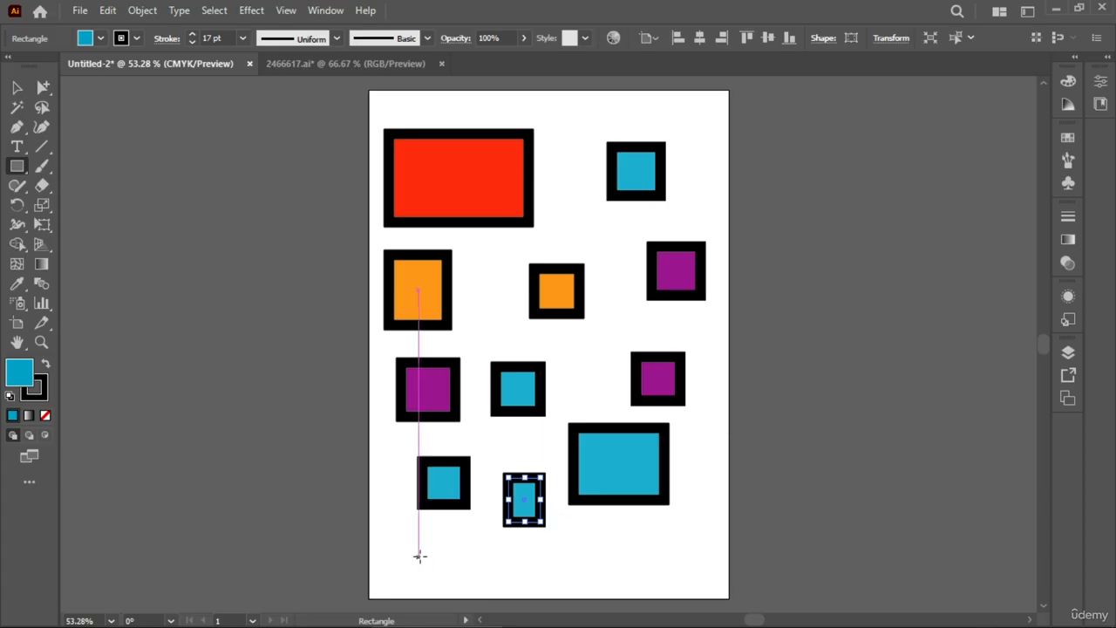
left_click_drag(415, 552, 466, 586)
left_click_drag(608, 545, 674, 587)
Draw seven more blue rectangles of varied sizes outside the artboard, three on its left side and four on its right.
left_click_drag(802, 345, 871, 414)
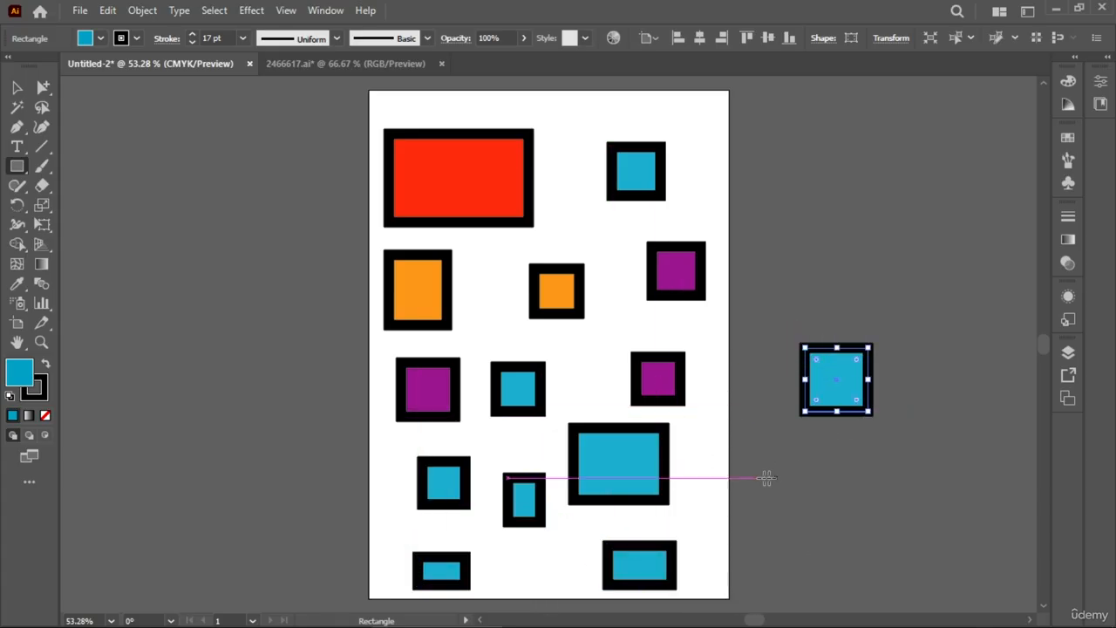
left_click_drag(750, 470, 843, 565)
left_click_drag(166, 315, 265, 424)
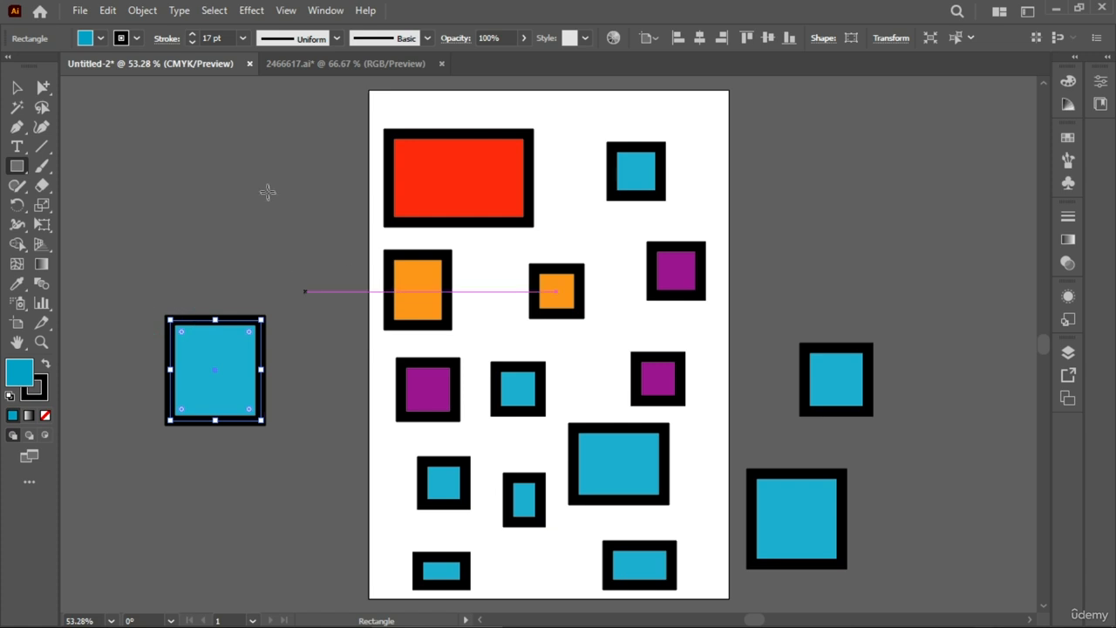
left_click_drag(267, 179, 312, 251)
left_click_drag(331, 428, 159, 553)
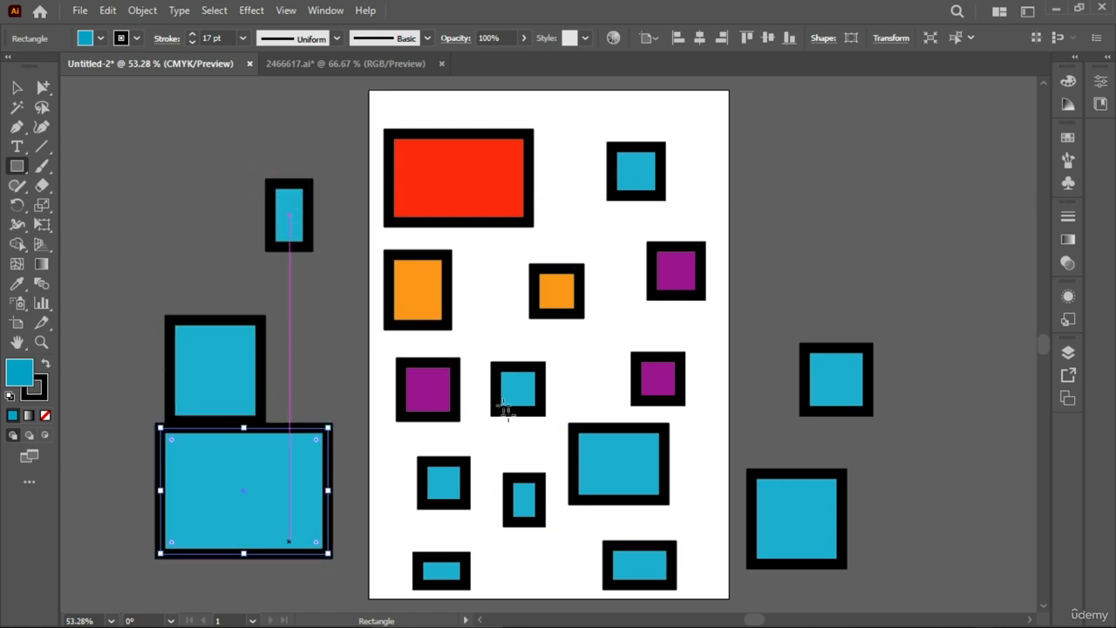
left_click_drag(808, 188, 915, 320)
left_click_drag(766, 120, 857, 160)
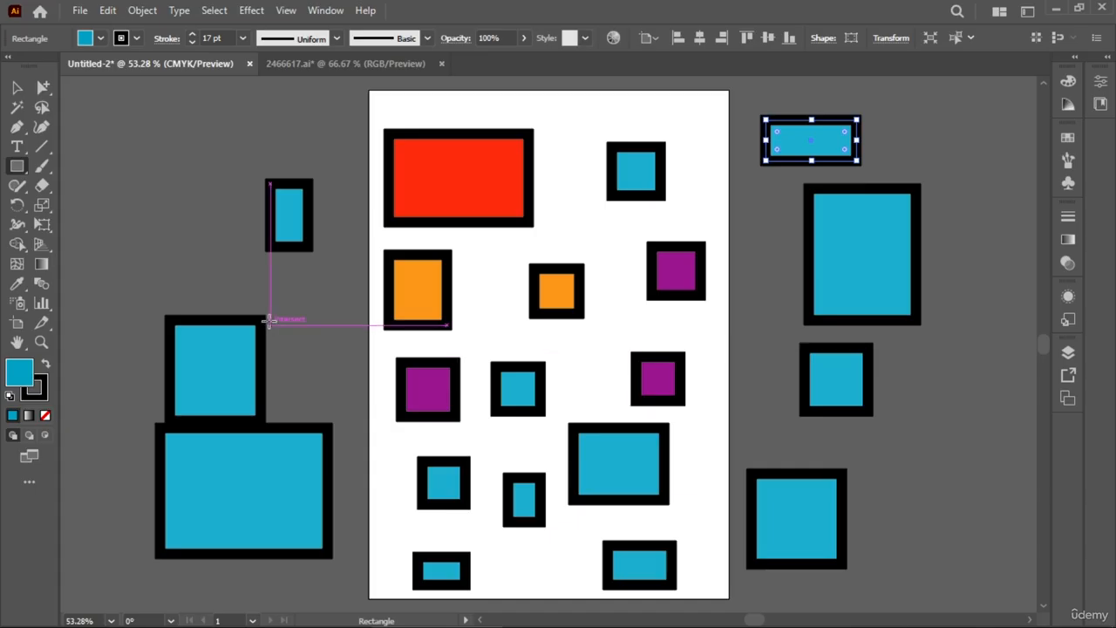
left_click(249, 356)
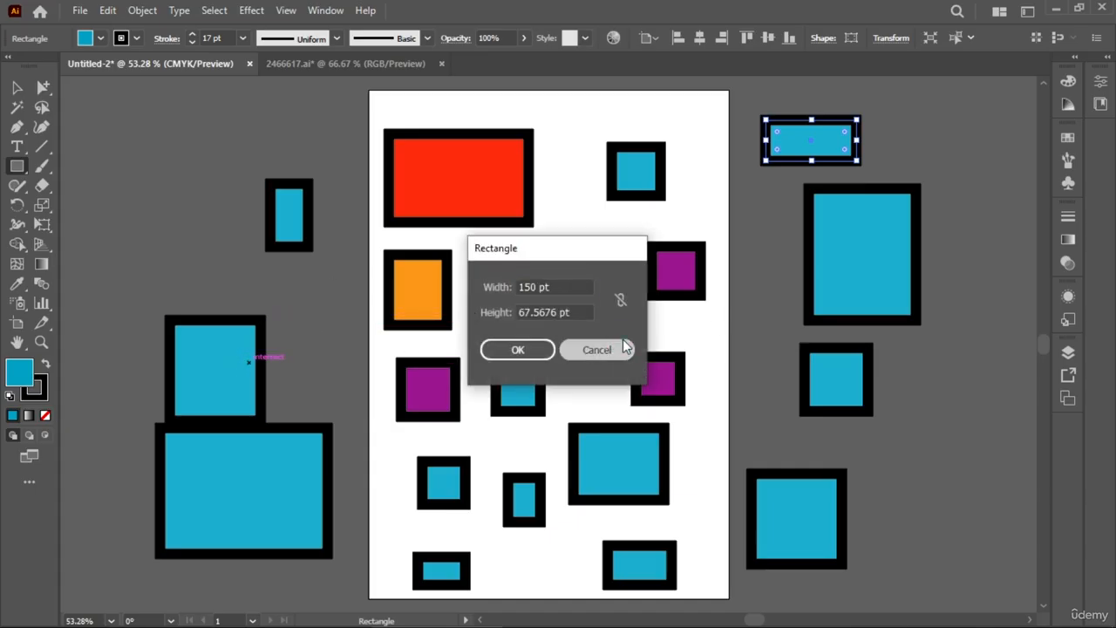
left_click(615, 347)
Select the tall and lowest rectangles right of the artboard plus the middle one left of it, and fill them with magenta.
left_click(19, 87)
left_click(170, 357, "shift")
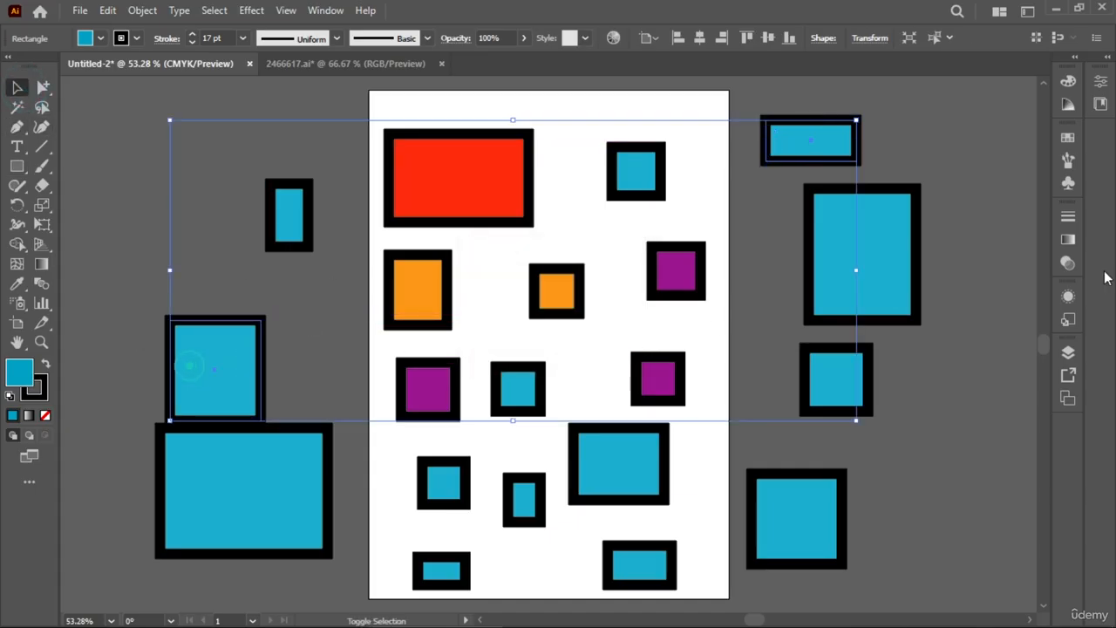
left_click(948, 357)
left_click(880, 275)
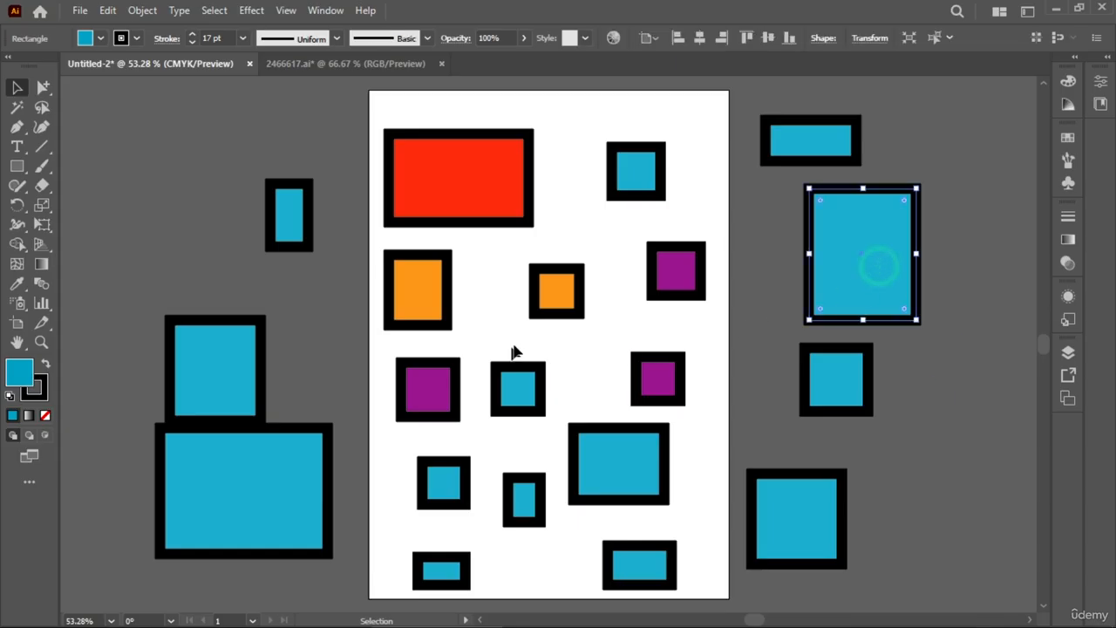
left_click(232, 371, "shift")
left_click(812, 505, "shift")
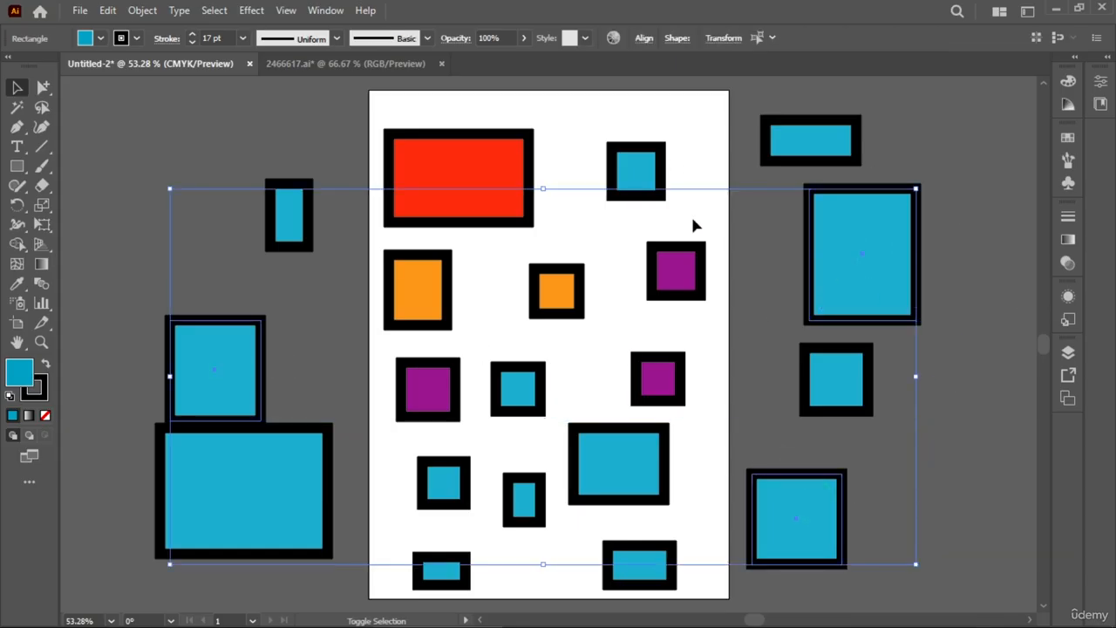
left_click(100, 38)
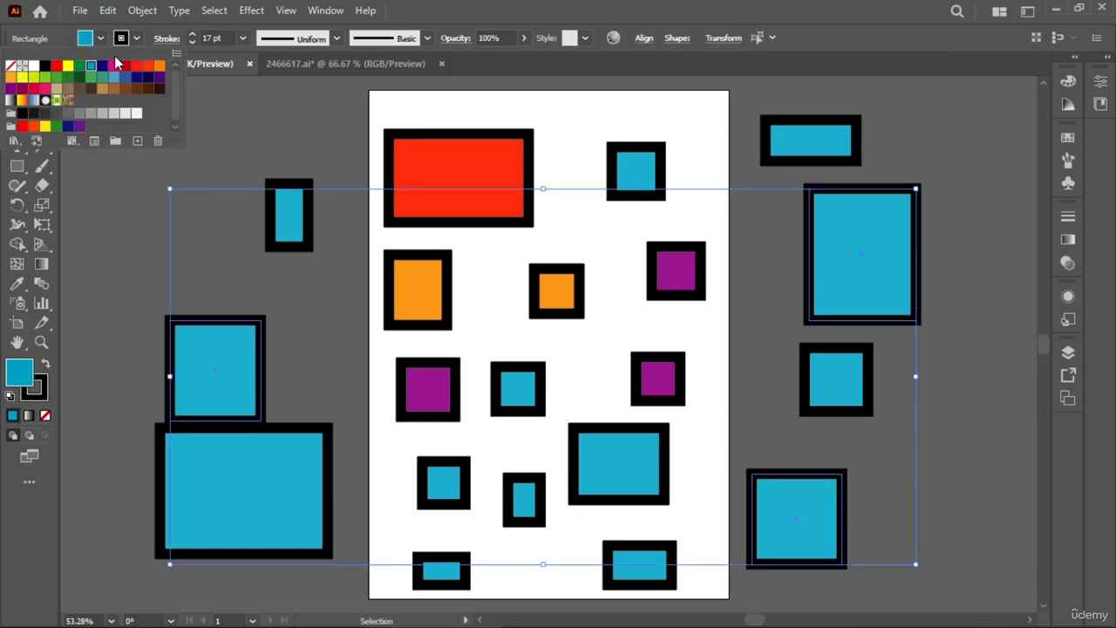
left_click(113, 65)
left_click(252, 131)
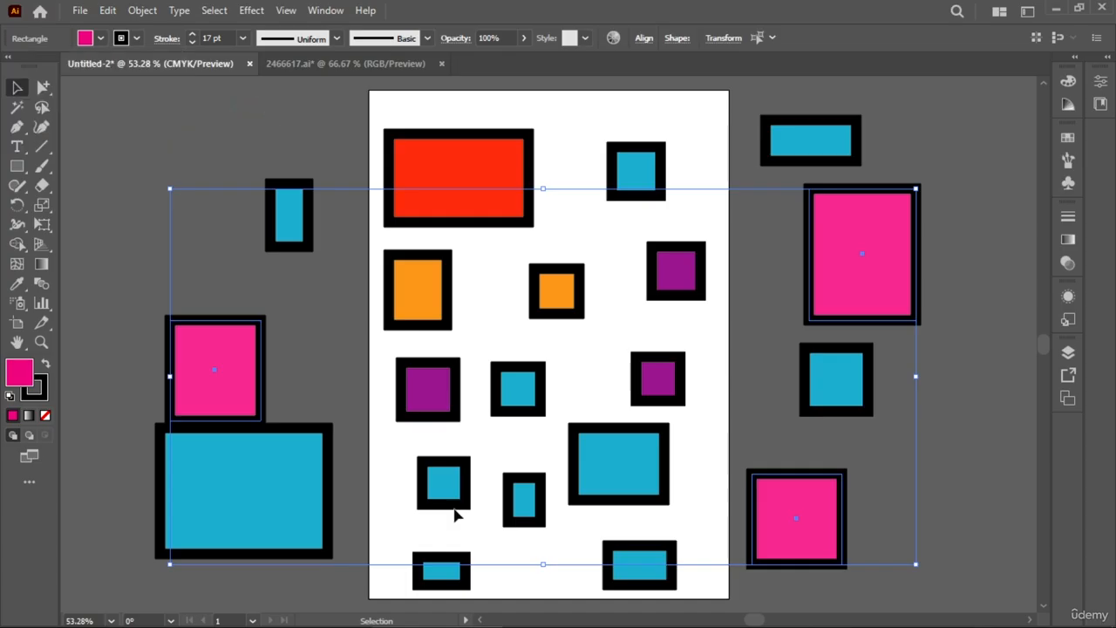
Select the artboard's large lower-right rectangle and the two bottom ones, try brown and dark navy fills, settle on yellow, and deselect them.
left_click(618, 466)
left_click(640, 563, "shift")
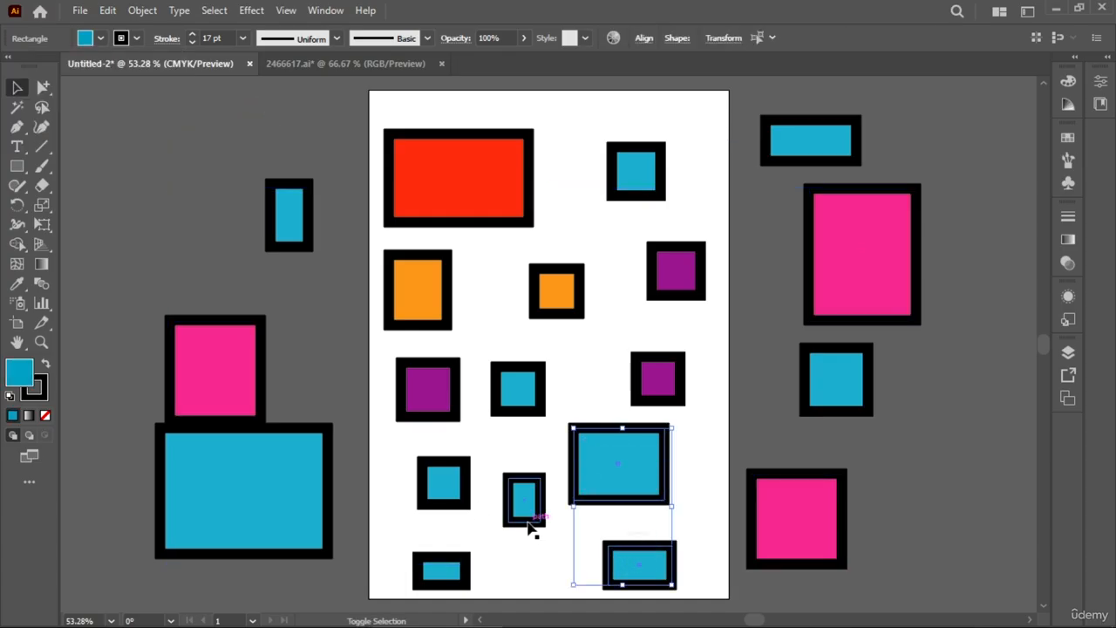
left_click(449, 565, "shift")
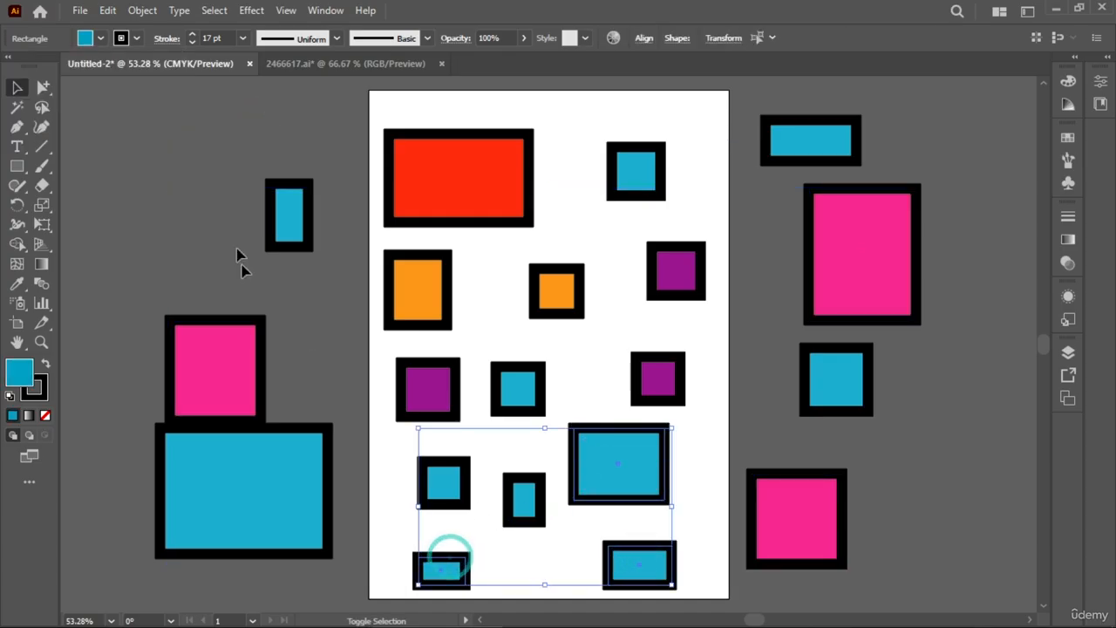
left_click(100, 38)
left_click(90, 87)
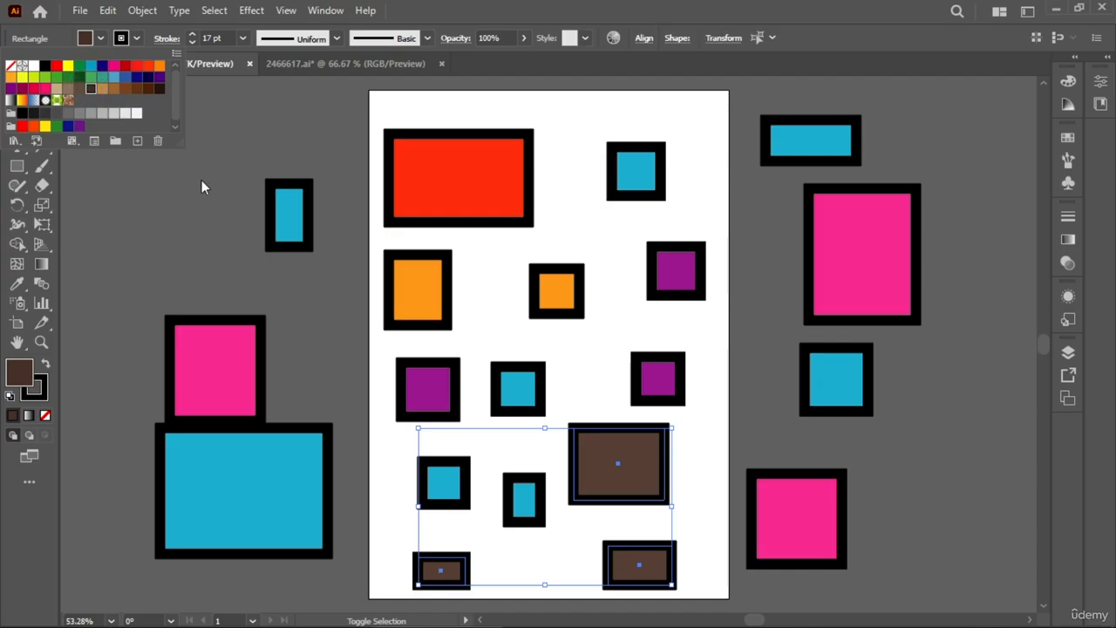
left_click(152, 77)
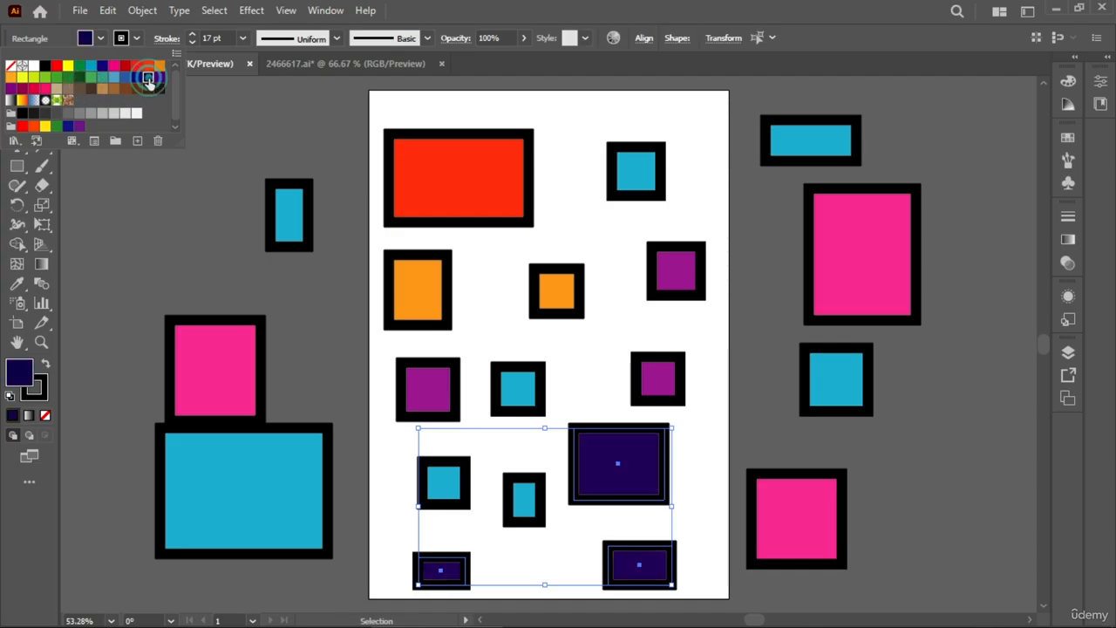
left_click(67, 66)
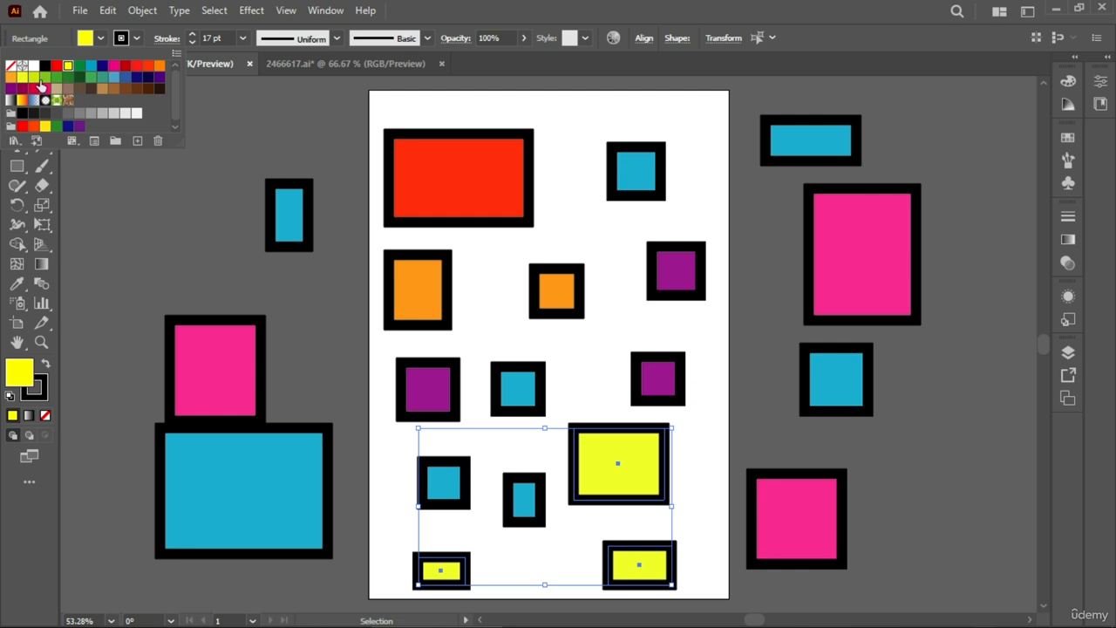
left_click(202, 204)
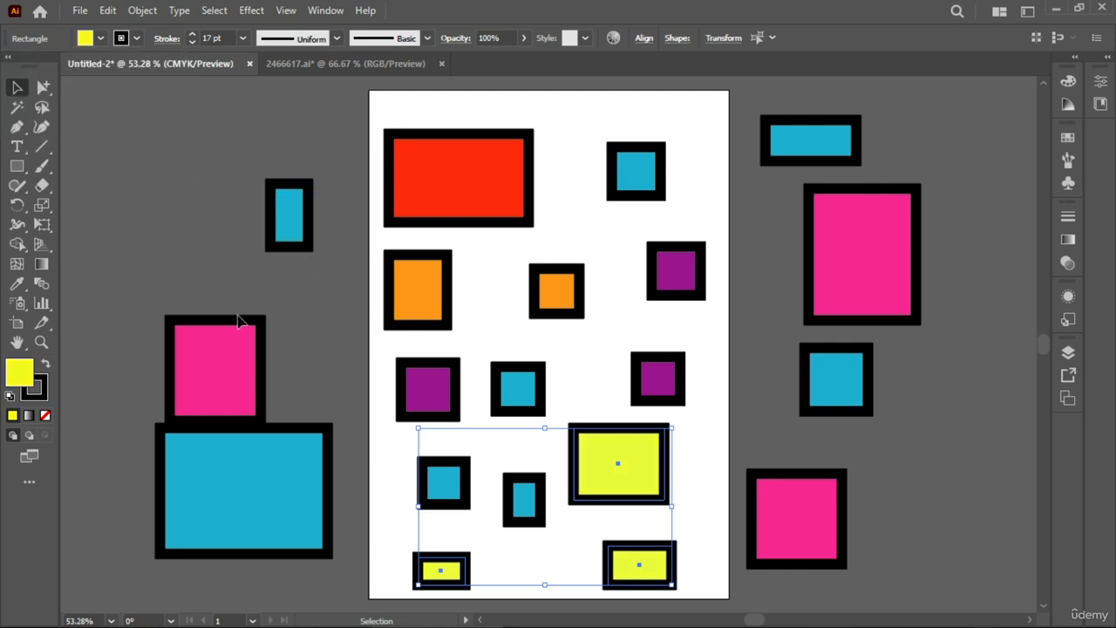
left_click(231, 283)
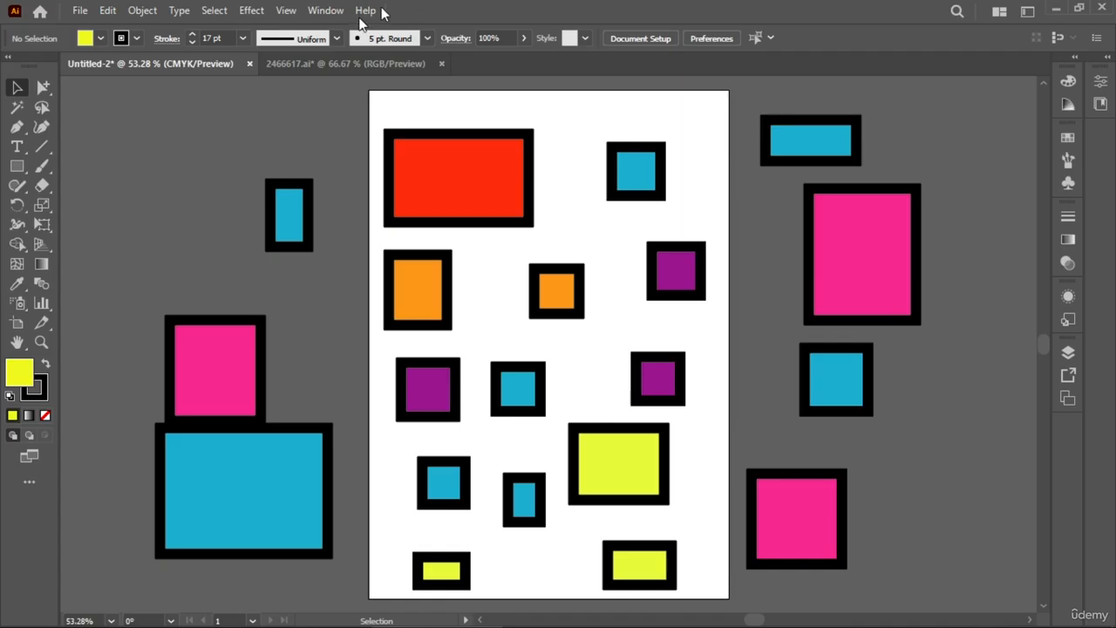
Lasso the artboard's top blue square, extend the selection to the blue rectangle at its upper right, and include the three small lower blue ones.
left_click(44, 110)
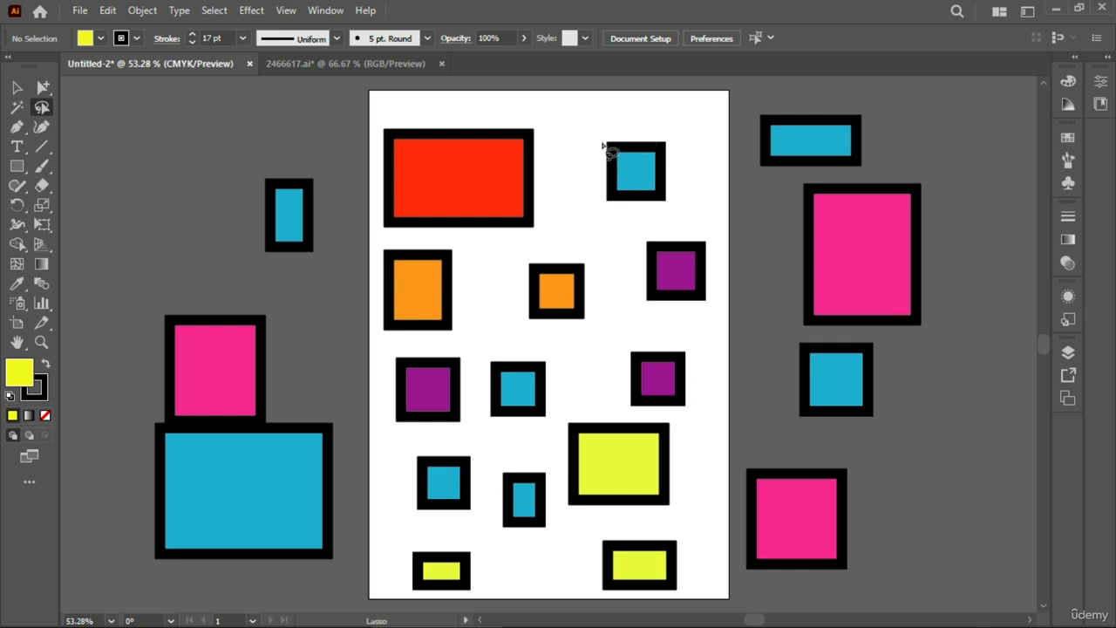
mouse_move(597, 133)
left_mouse_down()
mouse_move(584, 199)
mouse_move(654, 234)
mouse_move(686, 185)
mouse_move(674, 138)
mouse_move(637, 119)
mouse_move(592, 147)
left_mouse_up()
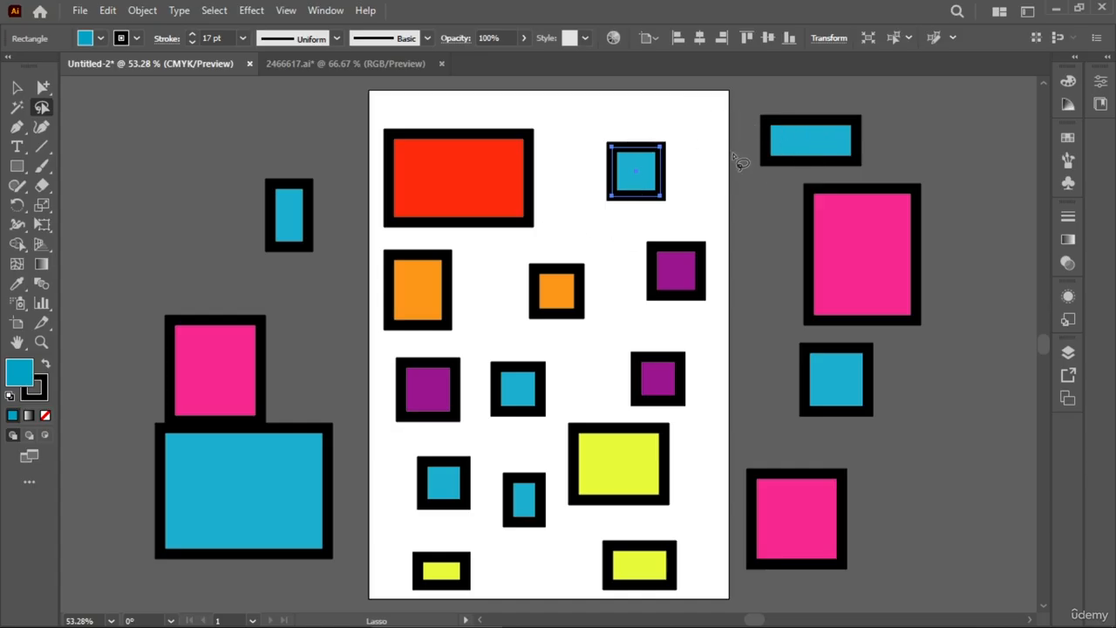
mouse_move(597, 155)
left_mouse_down()
mouse_move(671, 117)
mouse_move(815, 109)
mouse_move(913, 126)
mouse_move(864, 160)
mouse_move(665, 210)
mouse_move(610, 208)
mouse_move(610, 179)
left_mouse_up()
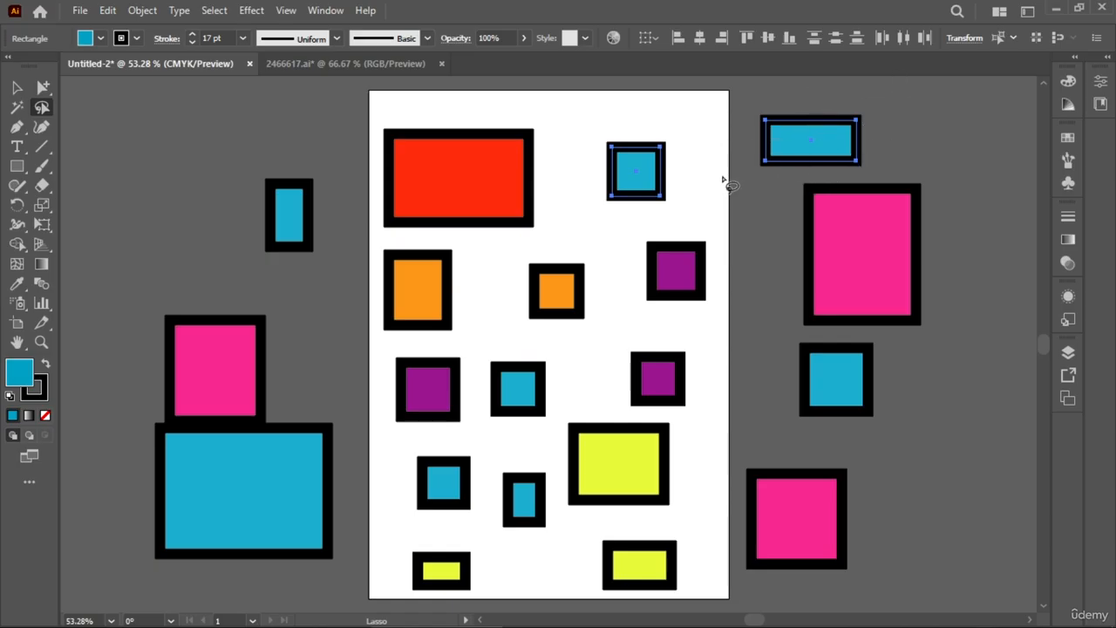
mouse_move(724, 180)
left_mouse_down()
mouse_move(853, 157)
mouse_move(839, 100)
mouse_move(691, 138)
mouse_move(584, 187)
mouse_move(608, 322)
mouse_move(569, 381)
mouse_move(526, 389)
mouse_move(463, 438)
mouse_move(418, 501)
mouse_move(481, 533)
mouse_move(516, 534)
mouse_move(536, 508)
mouse_move(548, 404)
mouse_move(626, 323)
mouse_move(645, 212)
mouse_move(737, 182)
left_mouse_up()
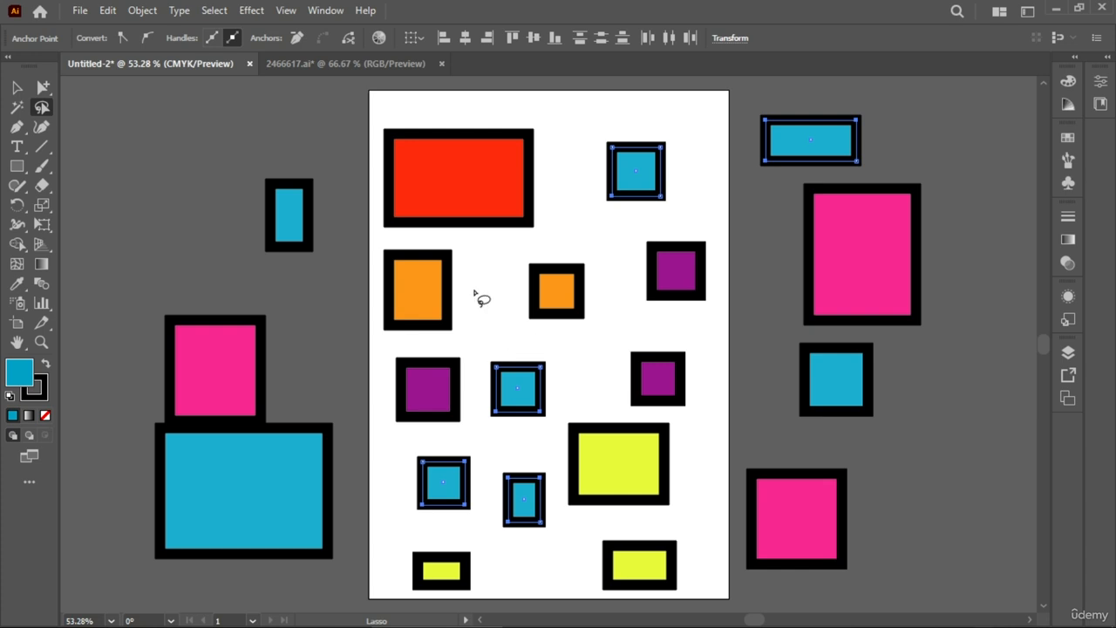
Use the Lasso tool to select the two orange shapes, the three magenta rectangles, and the three yellow rectangles, one colour group at a time.
mouse_move(411, 232)
left_mouse_down()
mouse_move(580, 254)
mouse_move(546, 331)
mouse_move(408, 262)
left_mouse_up()
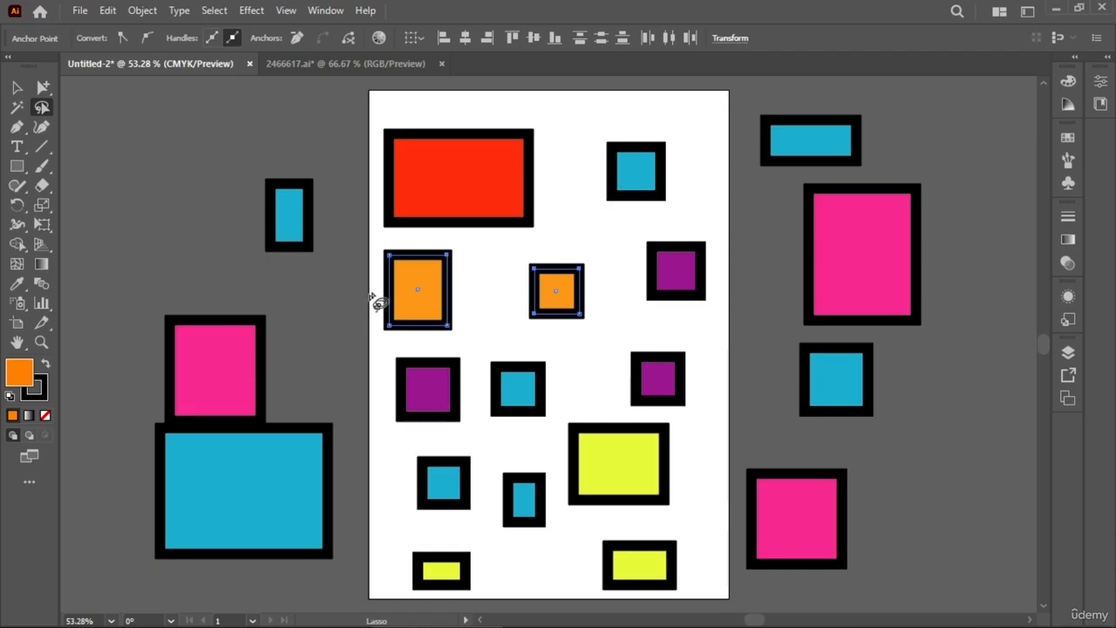
mouse_move(352, 288)
left_mouse_down()
mouse_move(252, 339)
mouse_move(230, 395)
mouse_move(414, 351)
mouse_move(678, 346)
mouse_move(738, 389)
mouse_move(722, 490)
mouse_move(759, 560)
mouse_move(855, 552)
mouse_move(831, 463)
mouse_move(777, 413)
mouse_move(795, 331)
mouse_move(858, 322)
mouse_move(937, 269)
mouse_move(931, 202)
mouse_move(871, 199)
mouse_move(740, 247)
mouse_move(710, 314)
mouse_move(661, 333)
mouse_move(427, 339)
mouse_move(354, 318)
mouse_move(352, 289)
left_mouse_up()
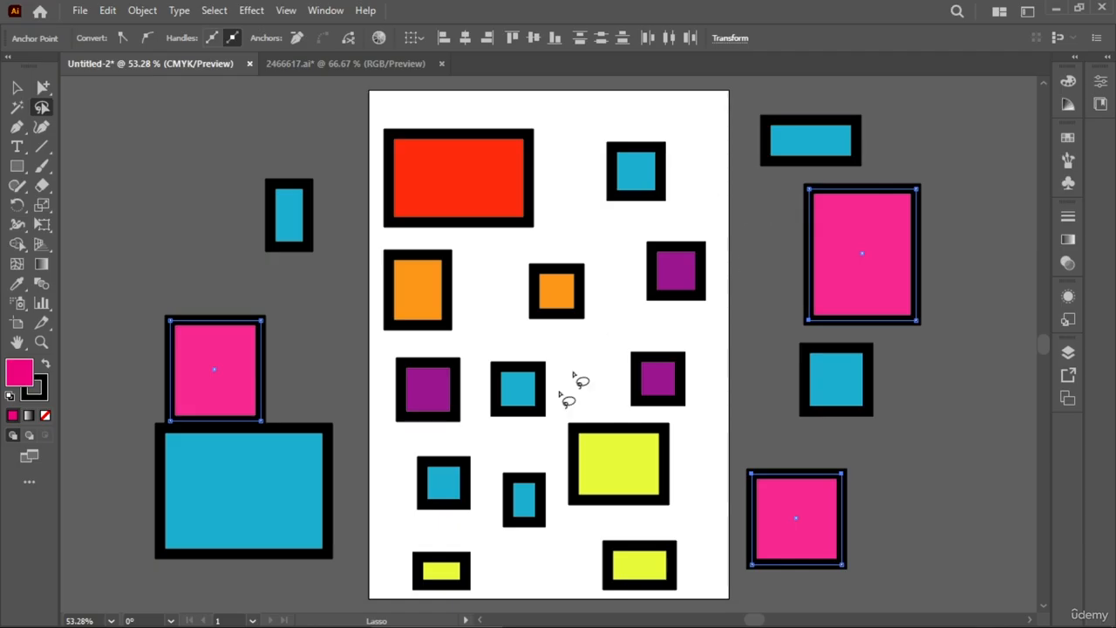
mouse_move(594, 413)
left_mouse_down()
mouse_move(587, 524)
mouse_move(546, 551)
mouse_move(391, 556)
mouse_move(524, 604)
mouse_move(706, 570)
mouse_move(641, 405)
mouse_move(594, 409)
left_mouse_up()
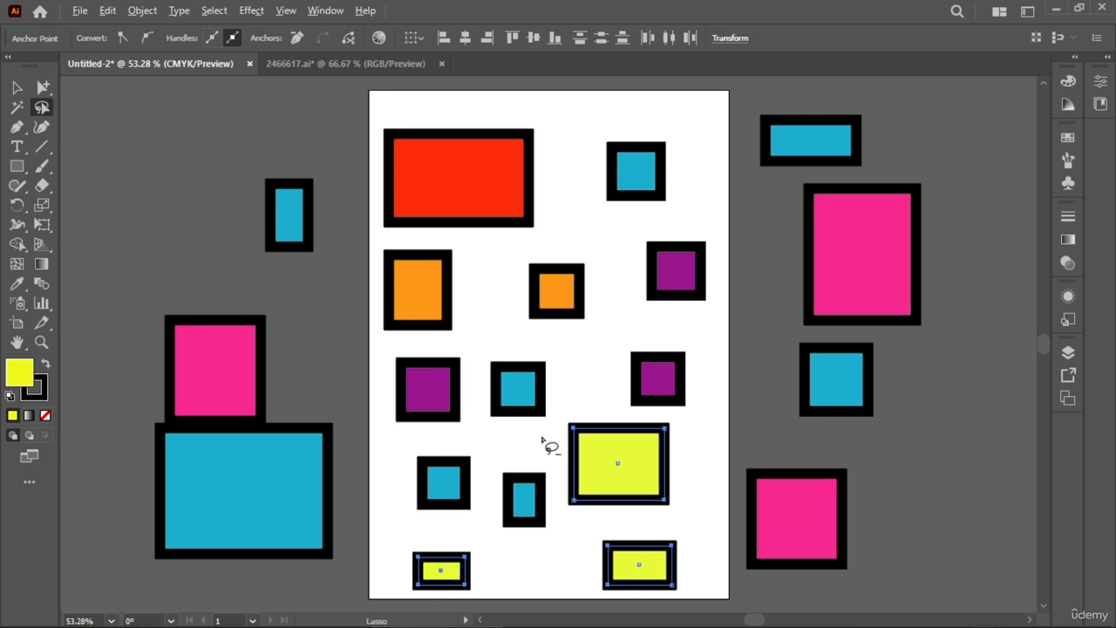
Subtract the large yellow rectangle and the lower-right yellow rectangle from the selection with the Lasso tool.
mouse_move(560, 451)
left_mouse_down()
mouse_move(598, 424)
mouse_move(560, 450)
left_mouse_up()
mouse_move(583, 491)
left_mouse_down()
mouse_move(563, 443)
mouse_move(632, 432)
mouse_move(670, 482)
mouse_move(563, 454)
left_mouse_up()
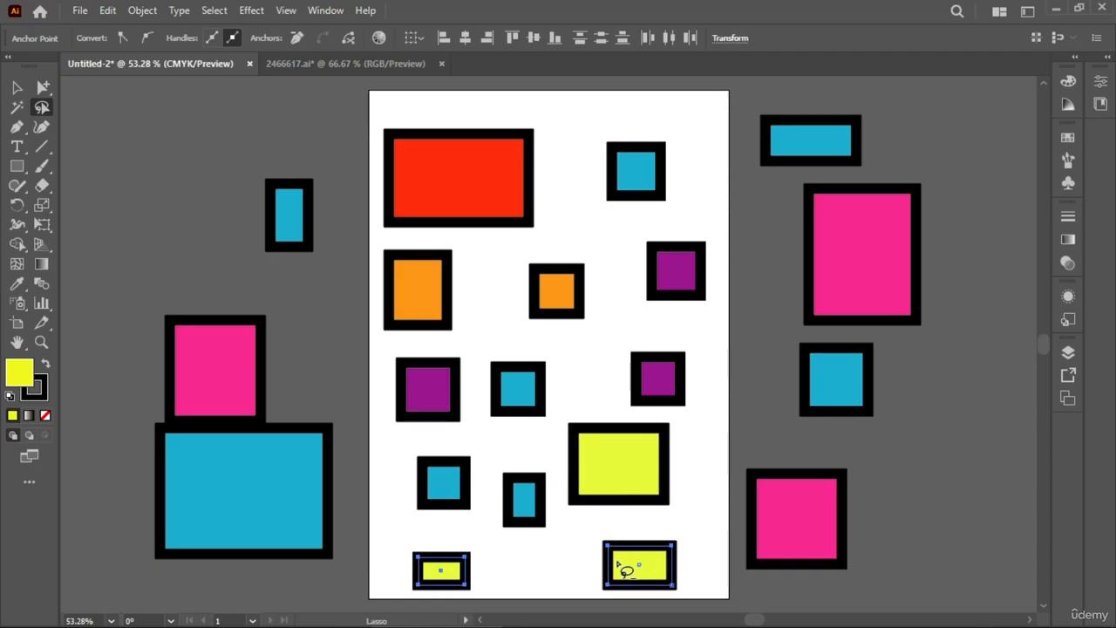
mouse_move(598, 587)
left_mouse_down()
mouse_move(602, 523)
mouse_move(692, 553)
mouse_move(592, 541)
mouse_move(598, 586)
left_mouse_up()
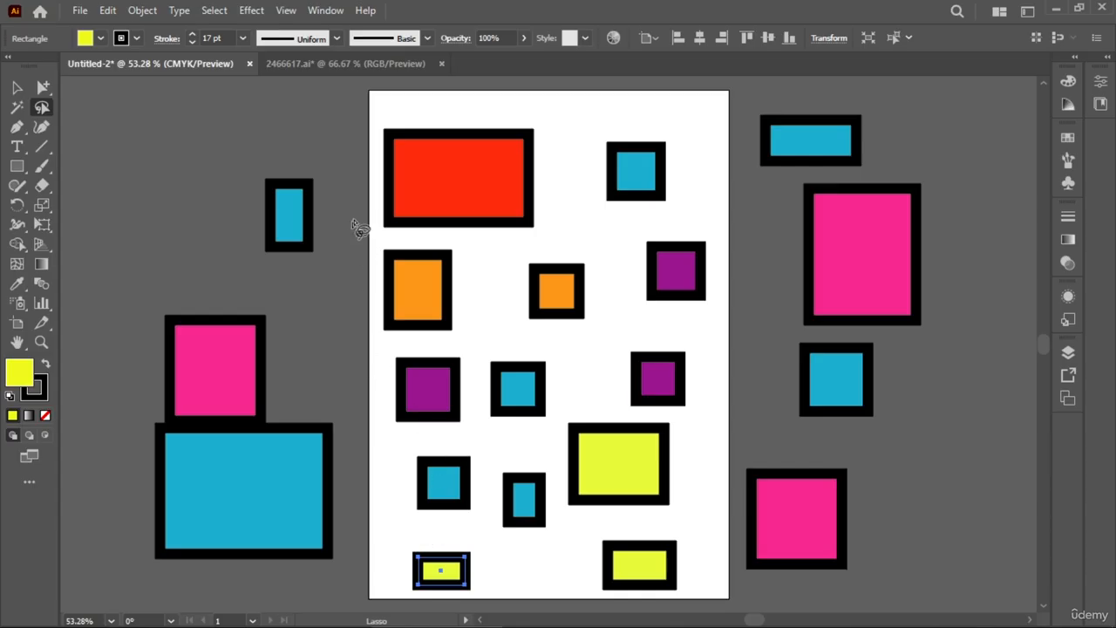
Lasso most of the artboard's shapes, and subtract them group by group until only the lower-right yellow rectangle is selected.
mouse_move(352, 182)
left_mouse_down()
mouse_move(541, 568)
mouse_move(523, 171)
mouse_move(375, 175)
left_mouse_up()
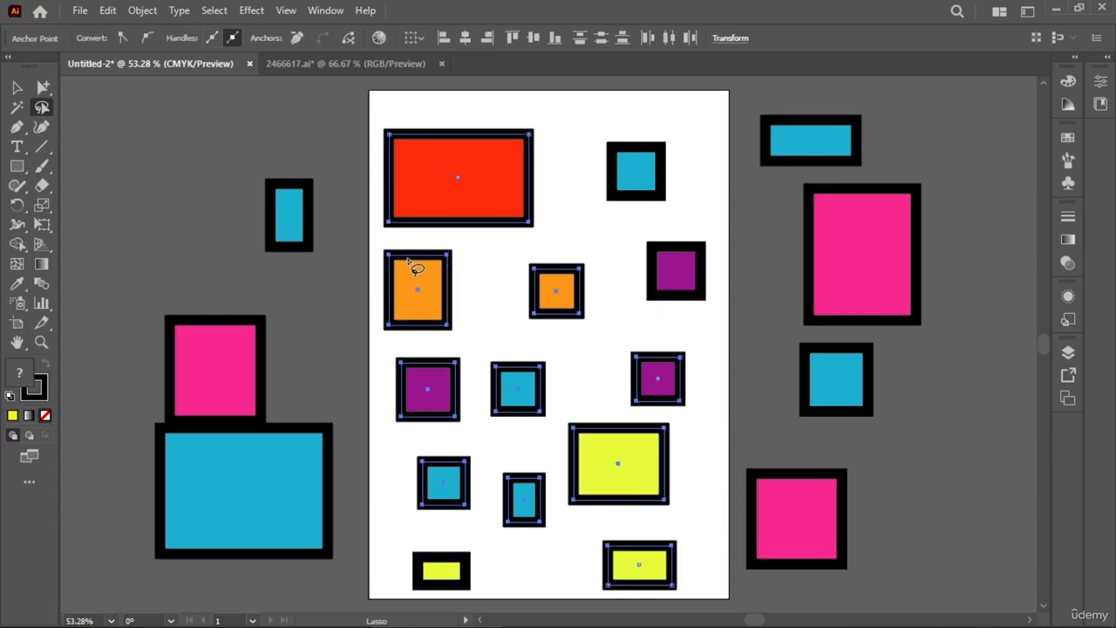
mouse_move(502, 171)
left_mouse_down()
mouse_move(428, 206)
mouse_move(508, 181)
mouse_move(482, 171)
left_mouse_up()
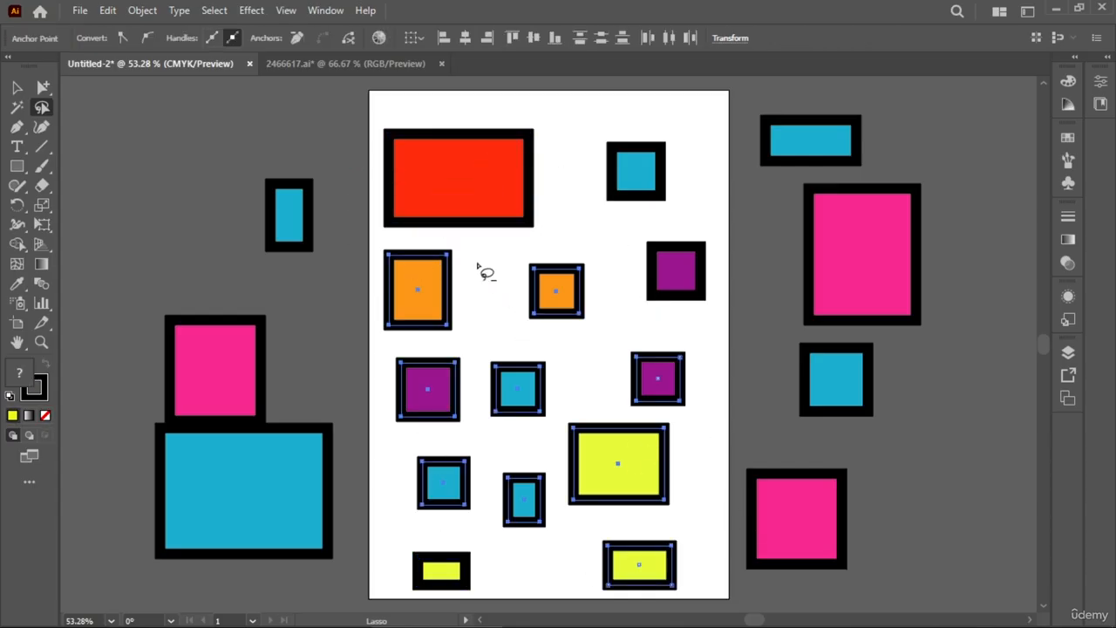
mouse_move(478, 266)
left_mouse_down()
mouse_move(415, 311)
mouse_move(573, 305)
mouse_move(446, 254)
mouse_move(423, 292)
left_mouse_up()
mouse_move(432, 355)
left_mouse_down()
mouse_move(445, 298)
mouse_move(411, 282)
mouse_move(448, 317)
left_mouse_up()
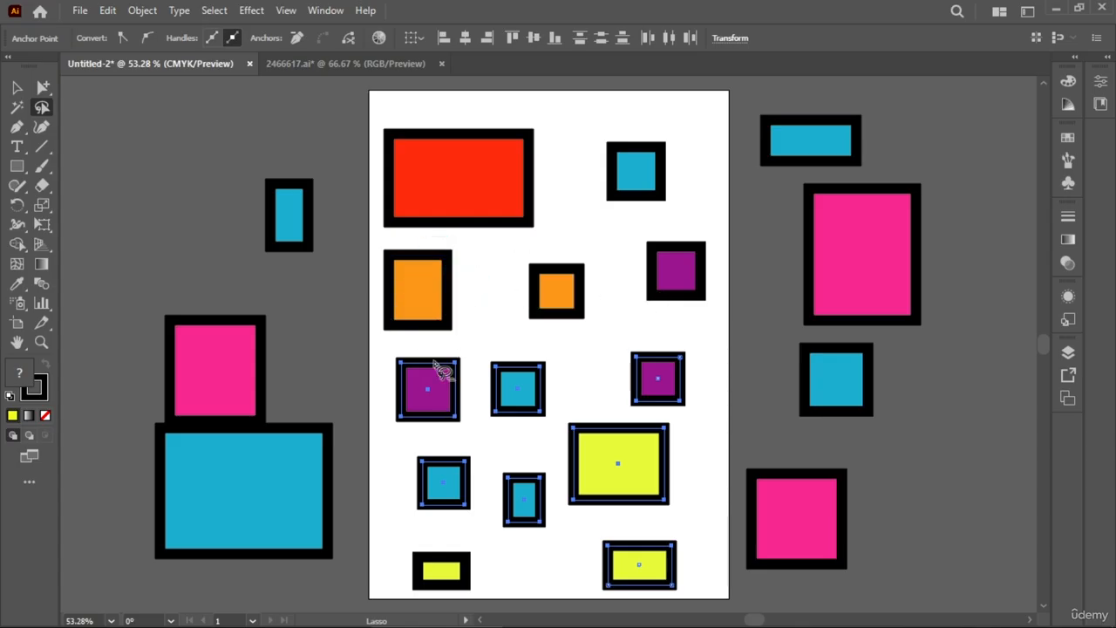
mouse_move(429, 353)
left_mouse_down()
mouse_move(403, 394)
mouse_move(499, 431)
mouse_move(541, 401)
mouse_move(429, 358)
left_mouse_up()
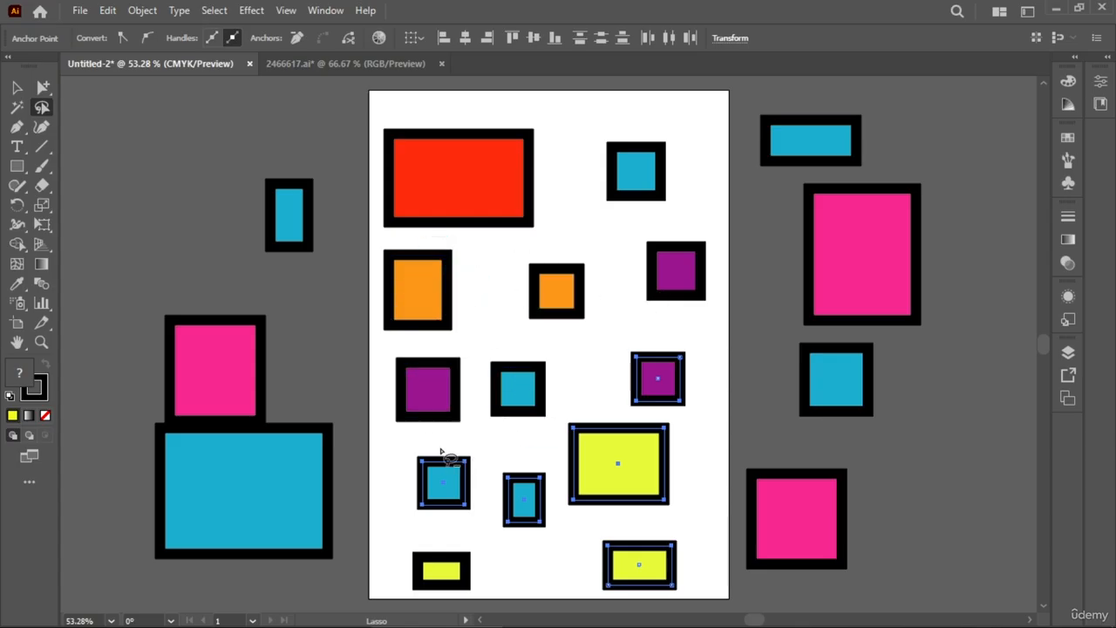
mouse_move(442, 475)
left_mouse_down()
mouse_move(548, 521)
mouse_move(632, 467)
mouse_move(432, 493)
left_mouse_up()
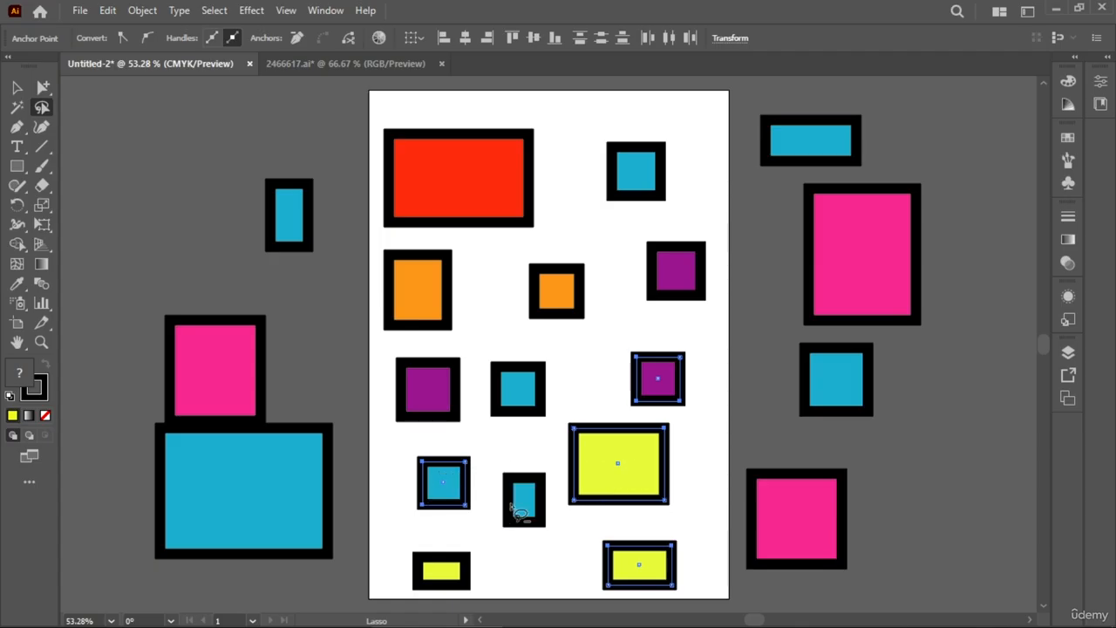
mouse_move(489, 433)
left_mouse_down()
mouse_move(511, 534)
mouse_move(692, 493)
mouse_move(594, 427)
mouse_move(438, 449)
left_mouse_up()
mouse_move(620, 328)
left_mouse_down()
mouse_move(677, 438)
mouse_move(601, 348)
mouse_move(614, 333)
left_mouse_up()
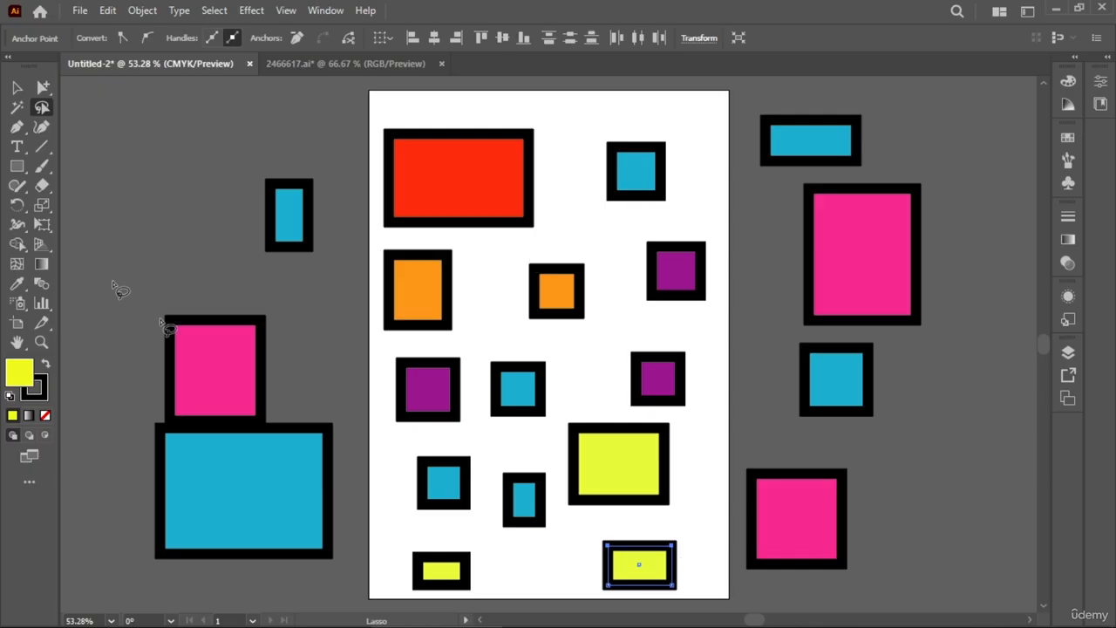
left_click(16, 106)
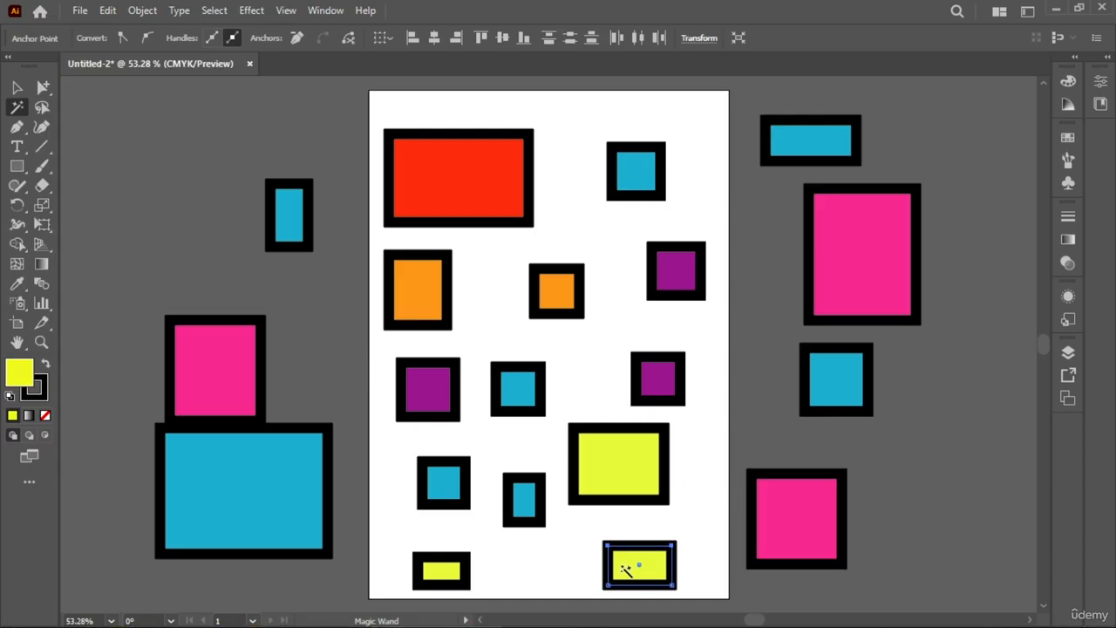
left_click(42, 107)
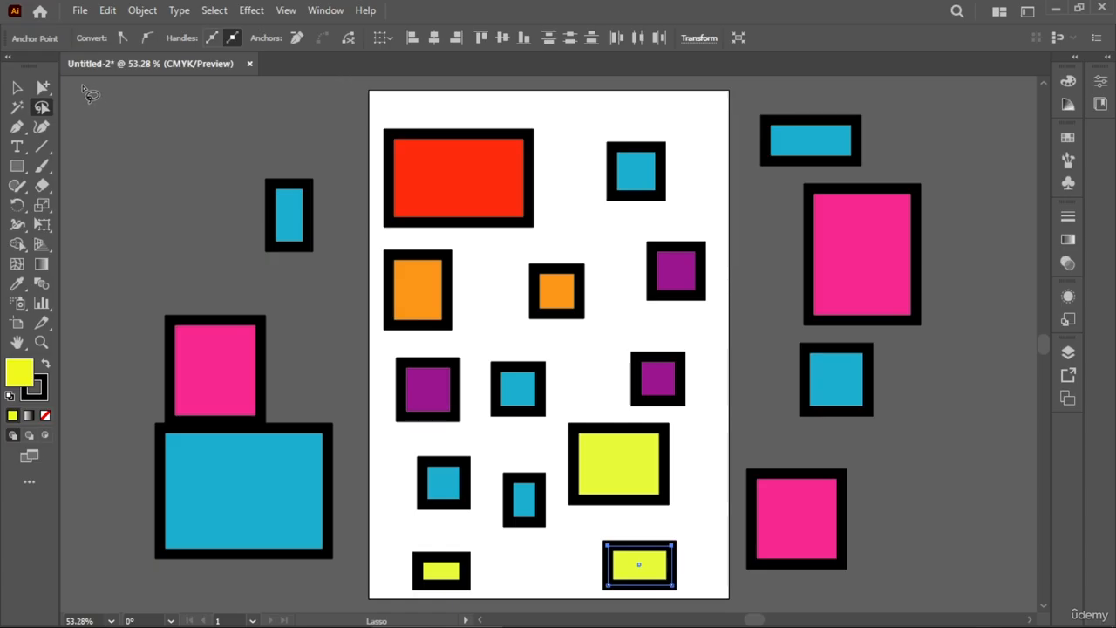
left_click(17, 107)
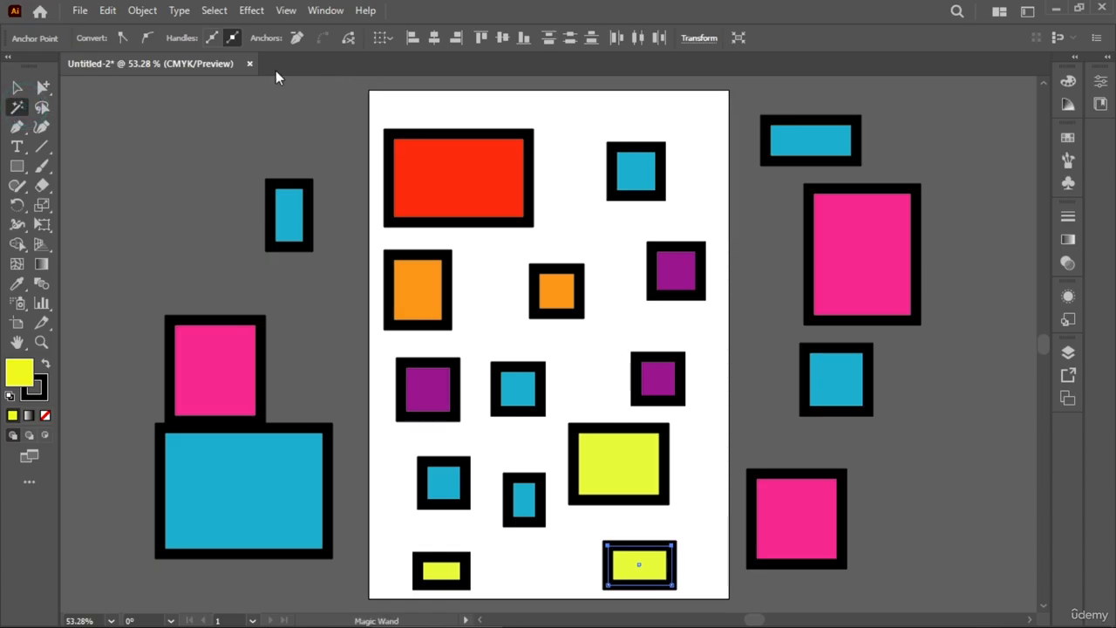
right_click(302, 67)
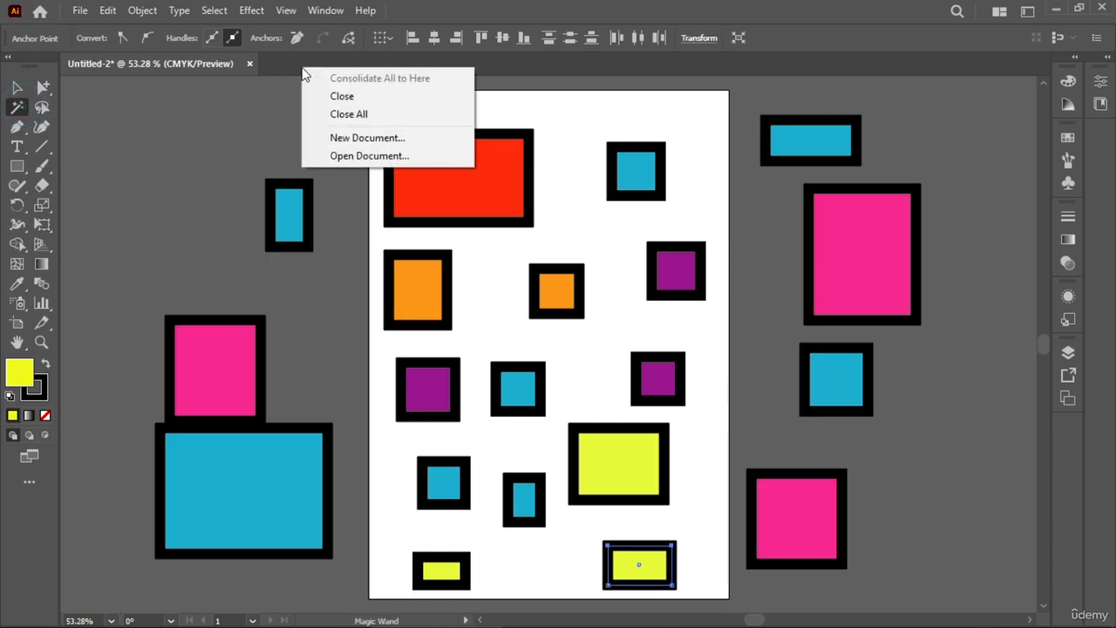
left_click(255, 153)
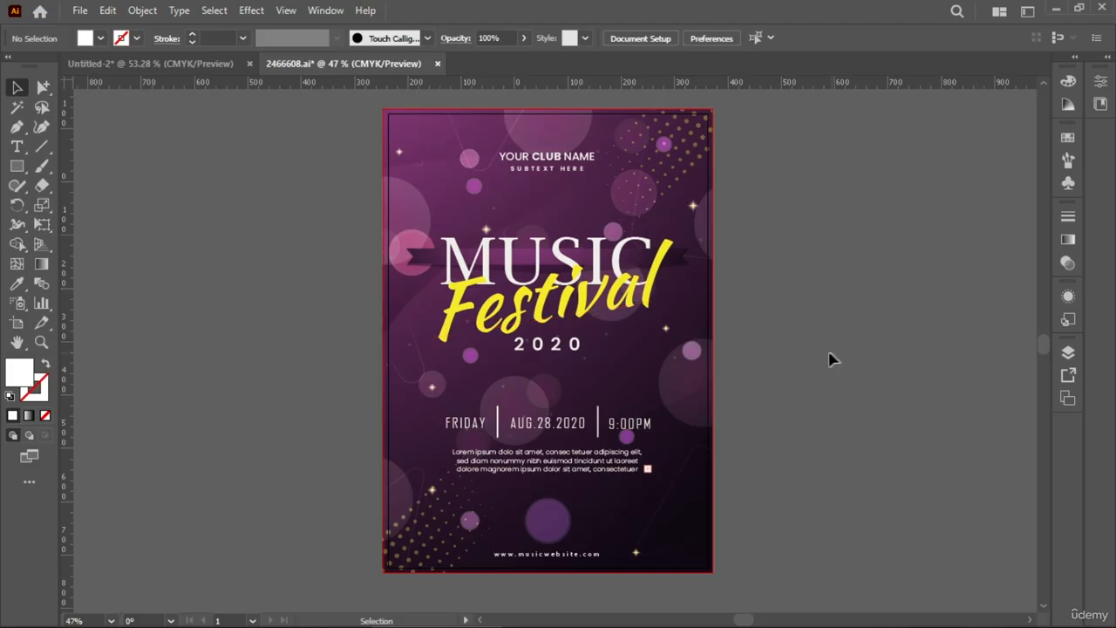
Use the Magic Wand to select and delete the poster's yellow "Festival" text and its white "MUSIC" title.
left_click(18, 106)
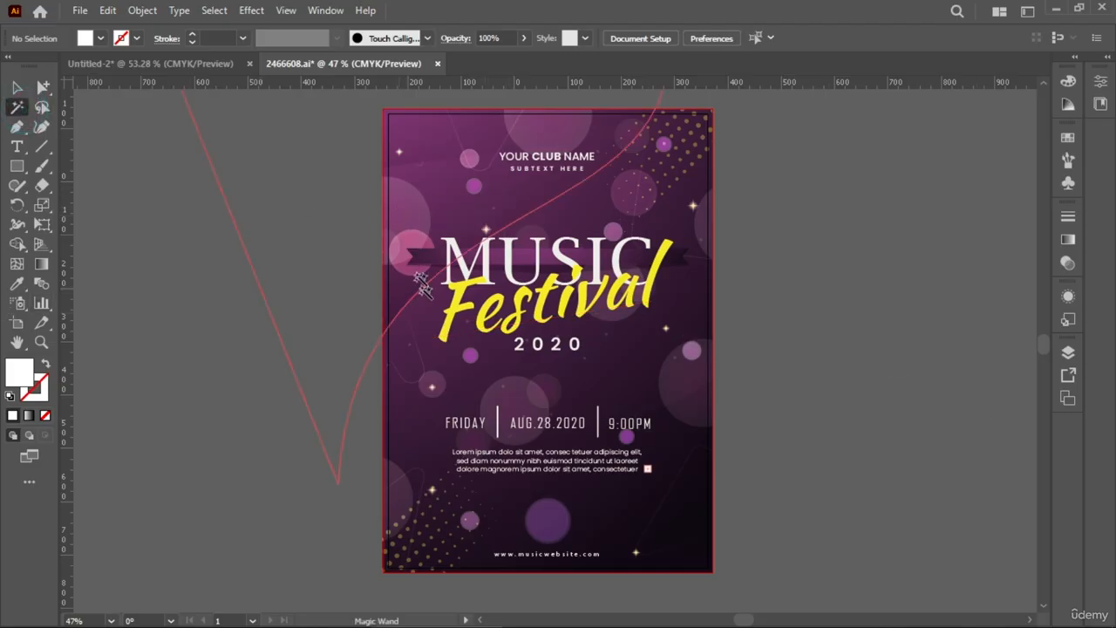
left_click(410, 252)
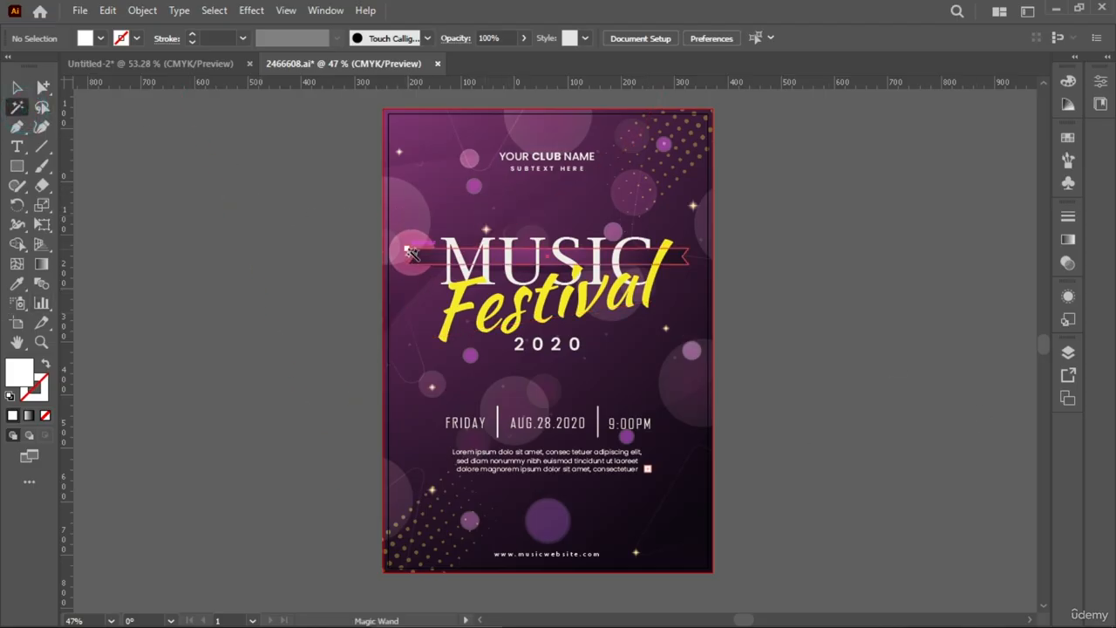
left_click(455, 310)
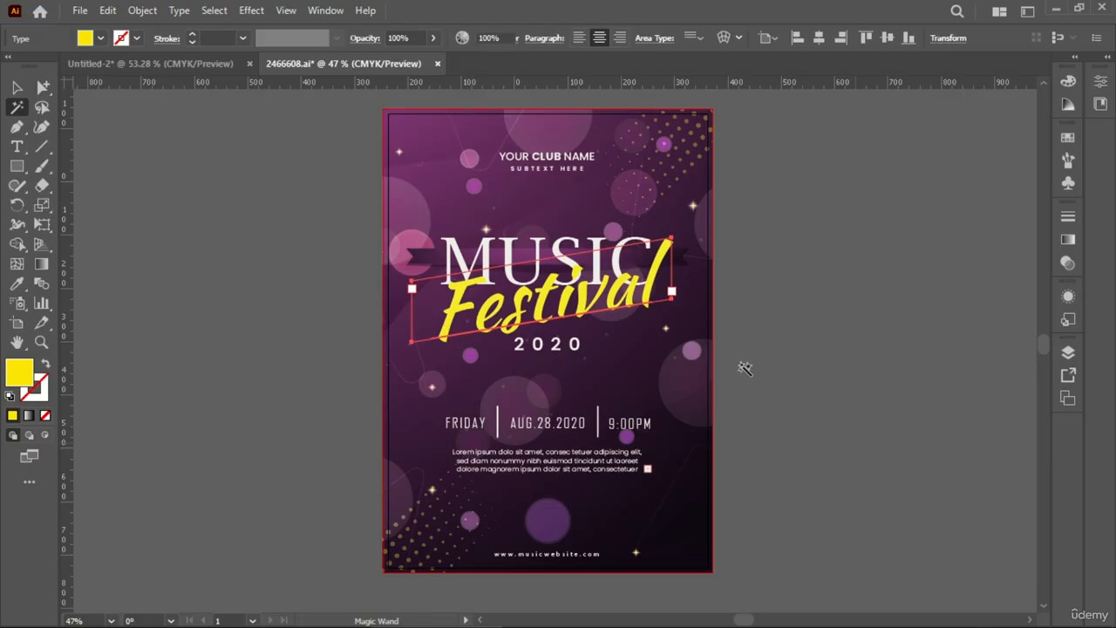
key("Delete")
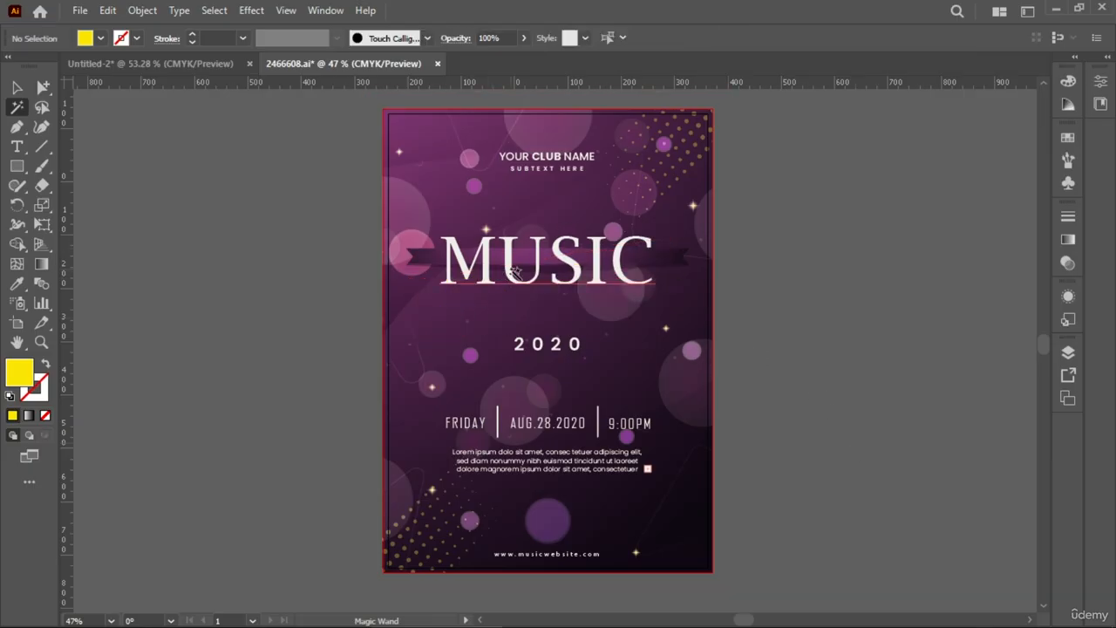
left_click(504, 265)
key("Delete")
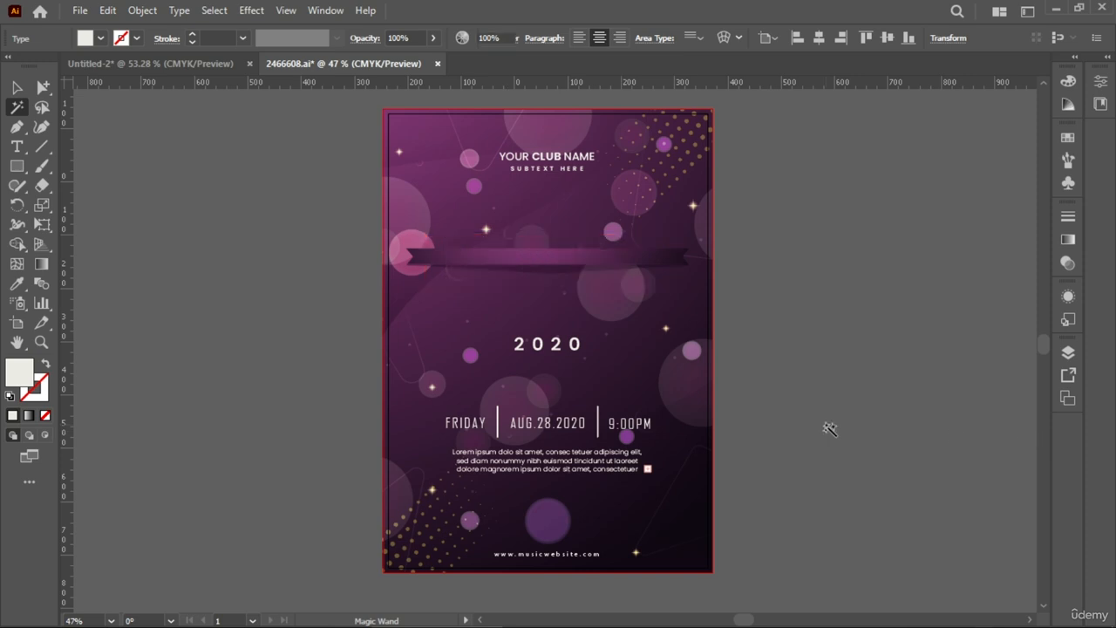
Delete the ribbon together with the matching dark background, and both the translucent and the purple circles, using Magic Wand selections.
left_click(513, 257)
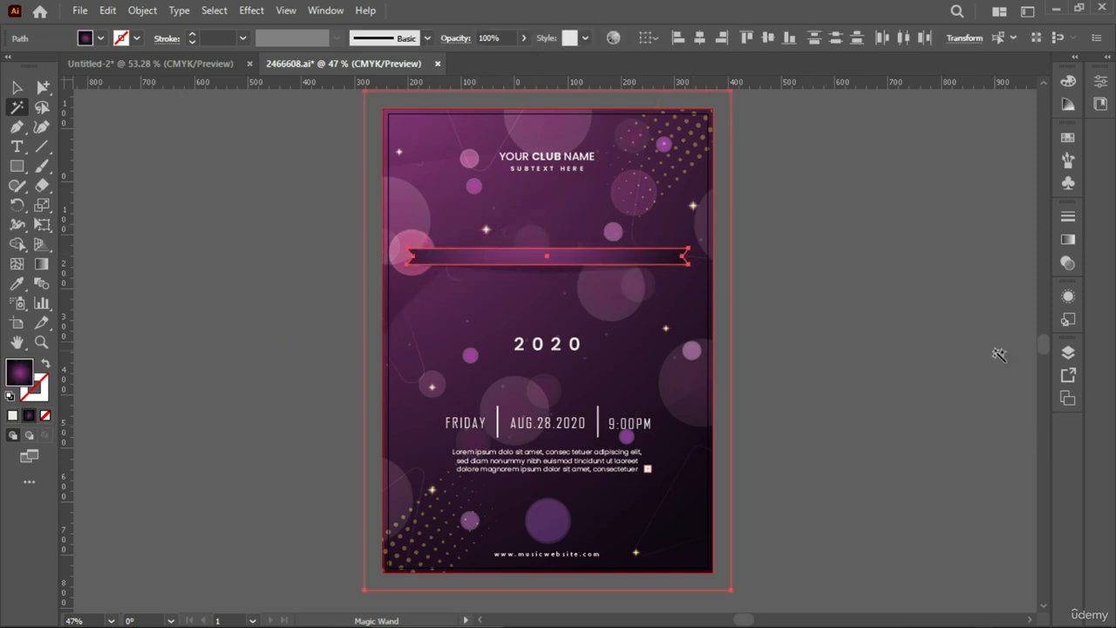
key("Delete")
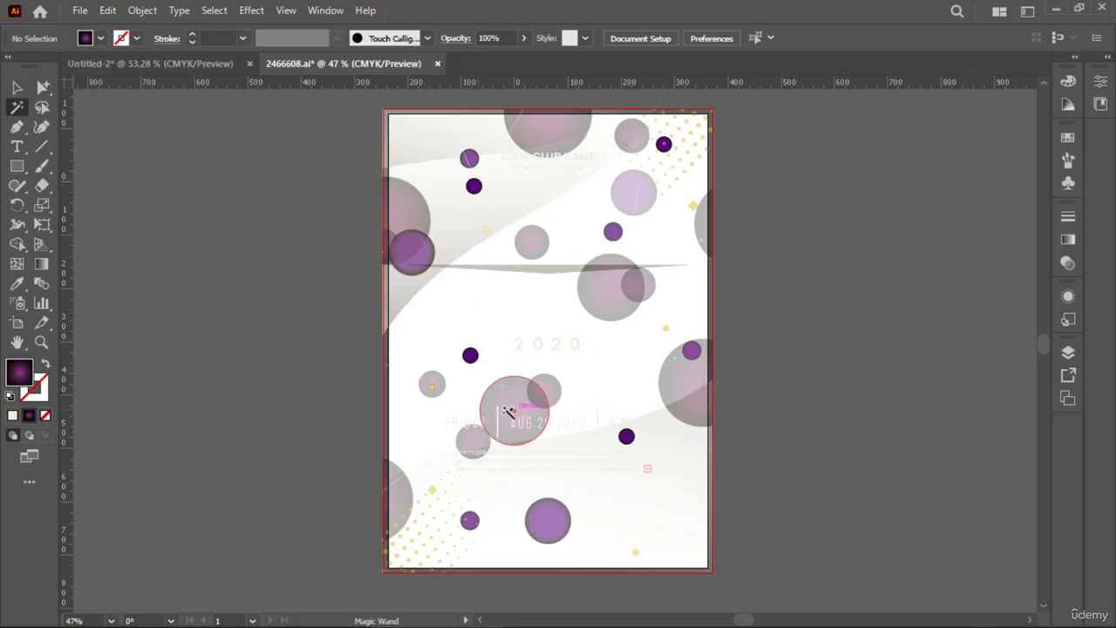
left_click(521, 386)
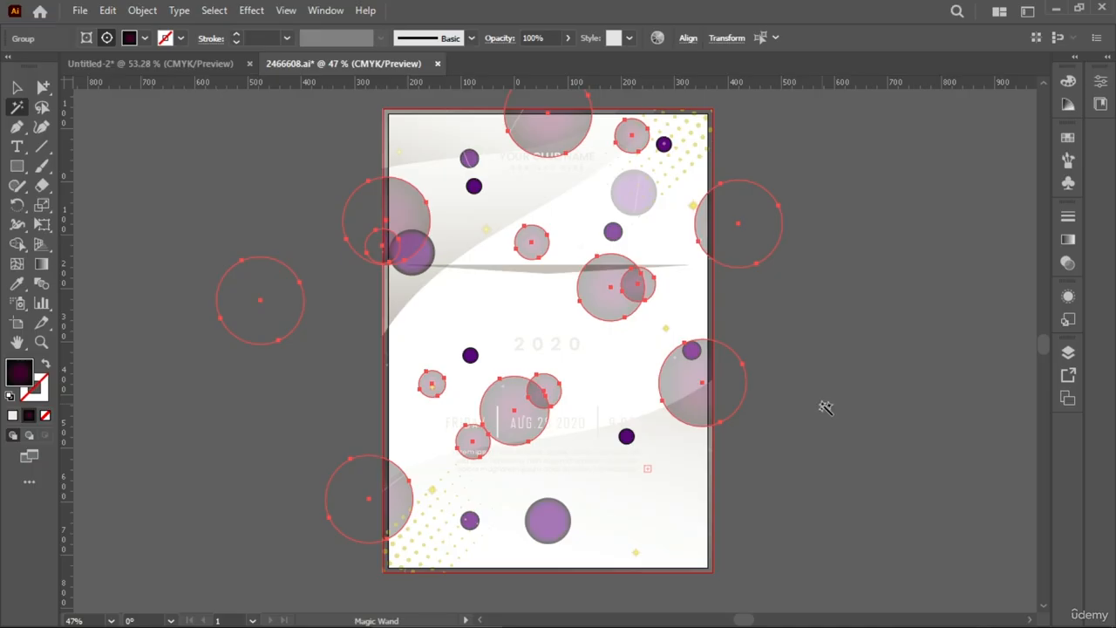
key("Delete")
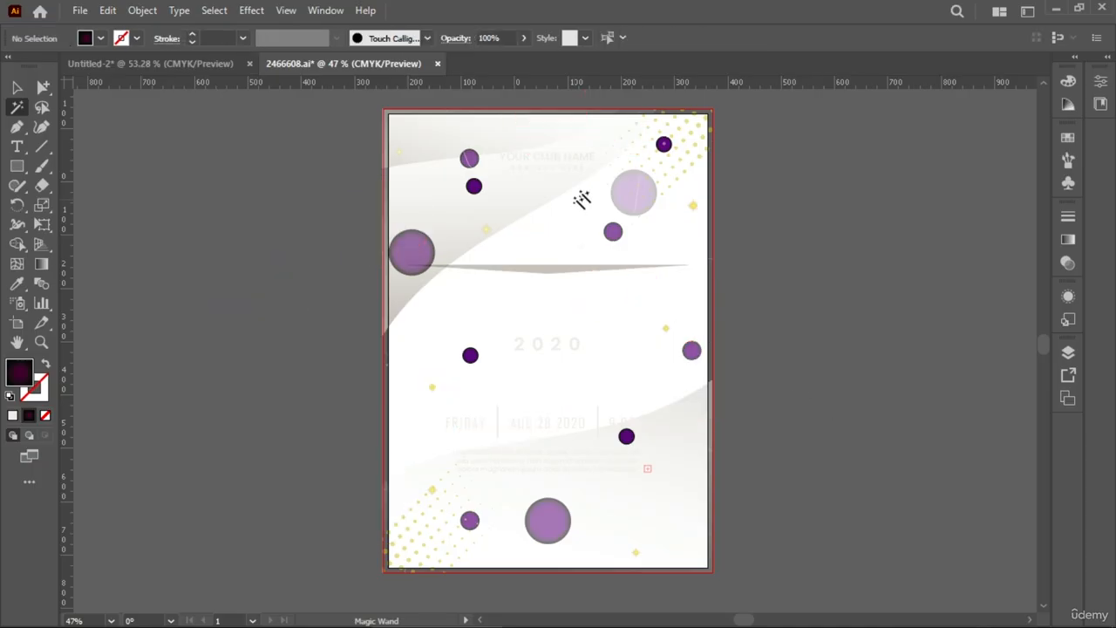
left_click(634, 193)
key("Delete")
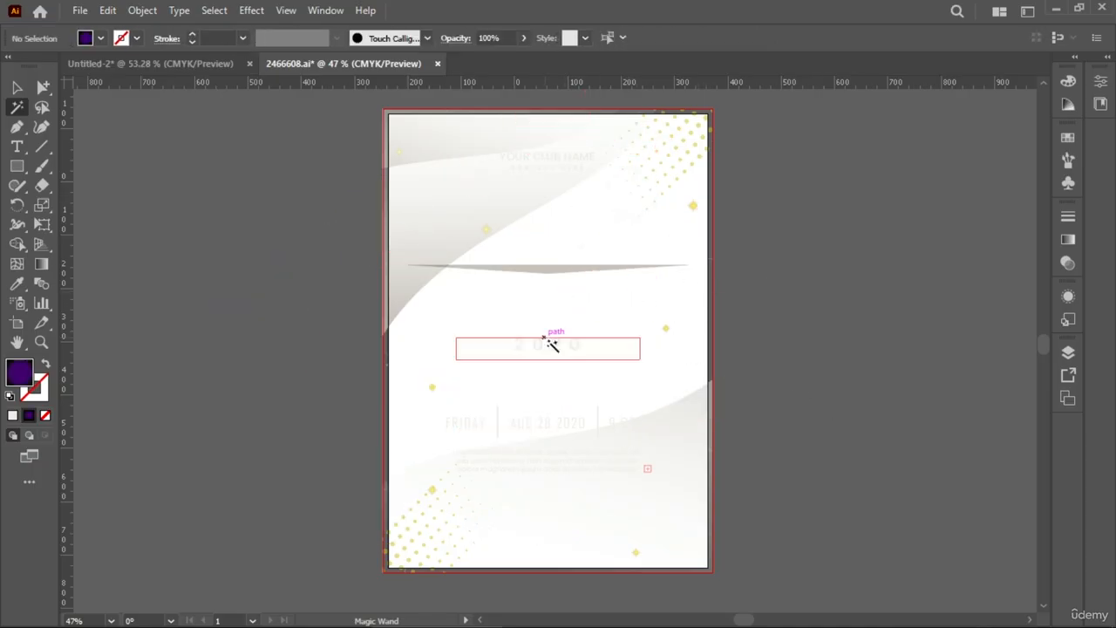
Select and delete the grey ribbon shadow and the wavy gradient shapes with the Magic Wand.
left_click(546, 266)
key("Delete")
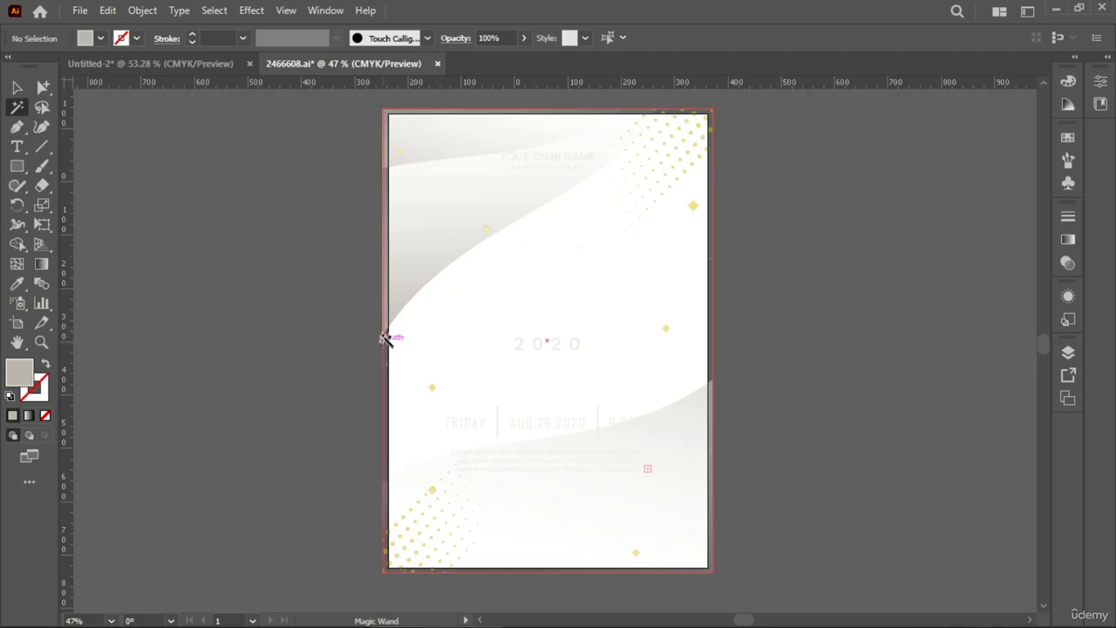
left_click(465, 224)
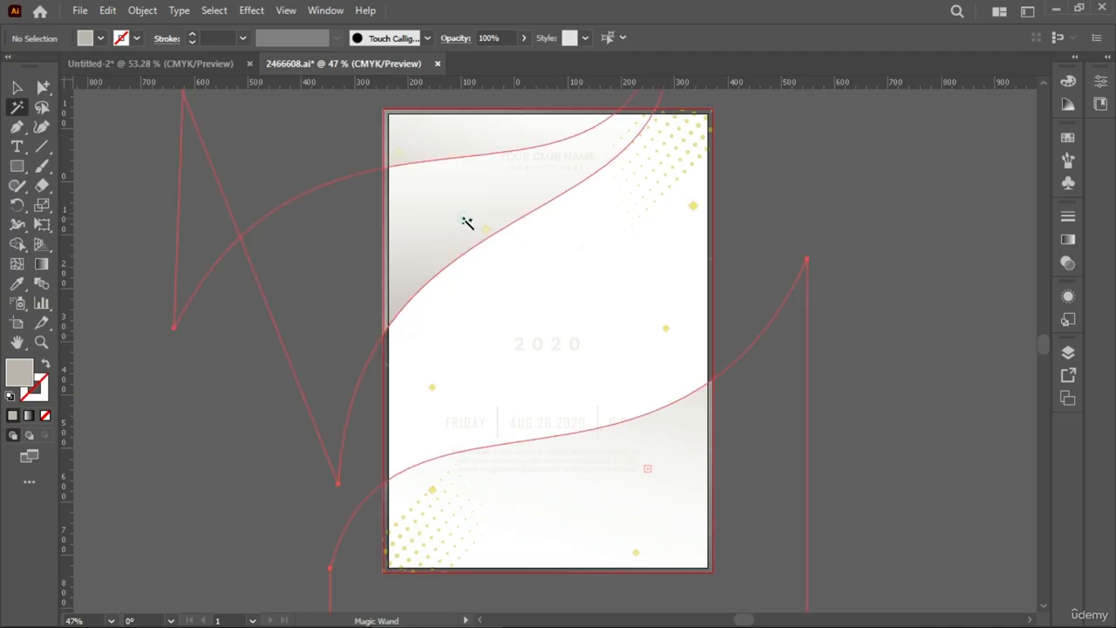
key("Delete")
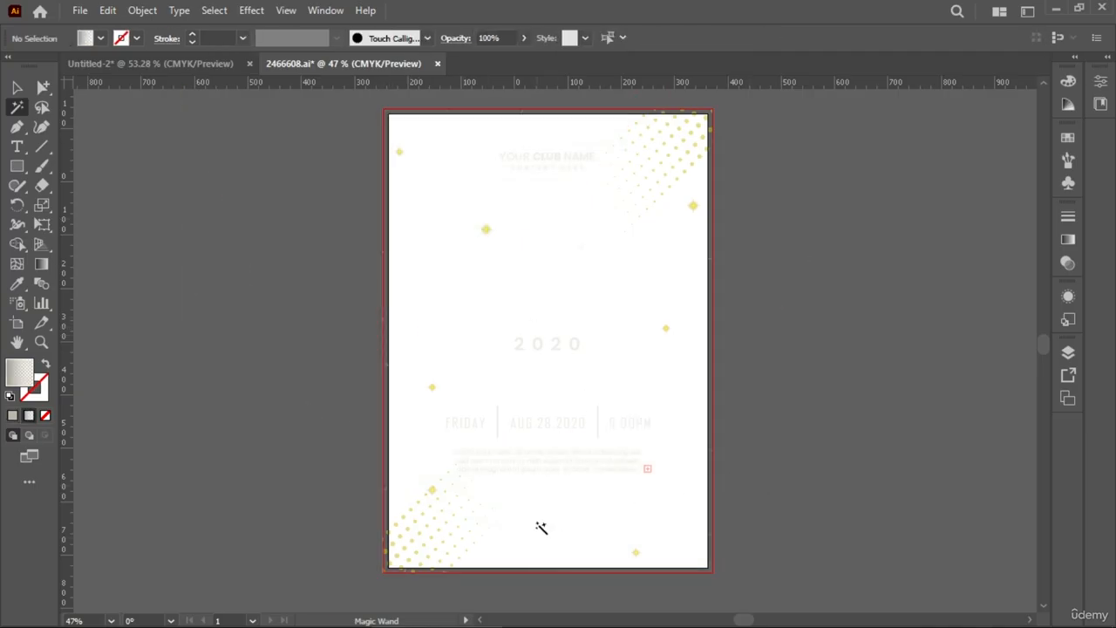
Select all the gold sparkles scattered over the poster with the Magic Wand and delete them.
scroll(607, 466, "down", 2)
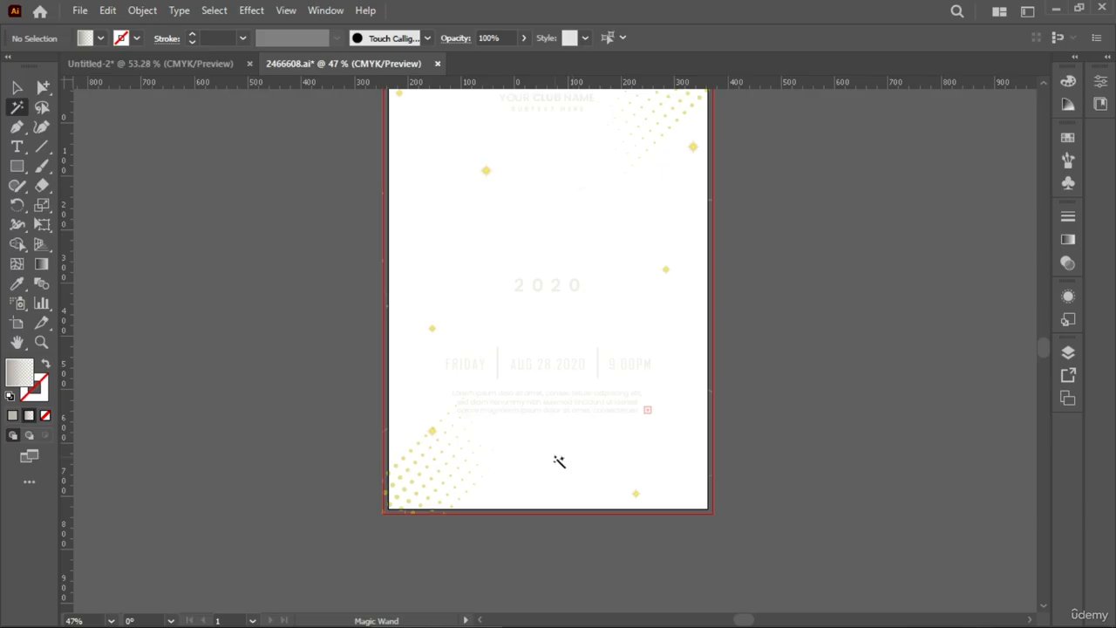
scroll(421, 489, "up", 1)
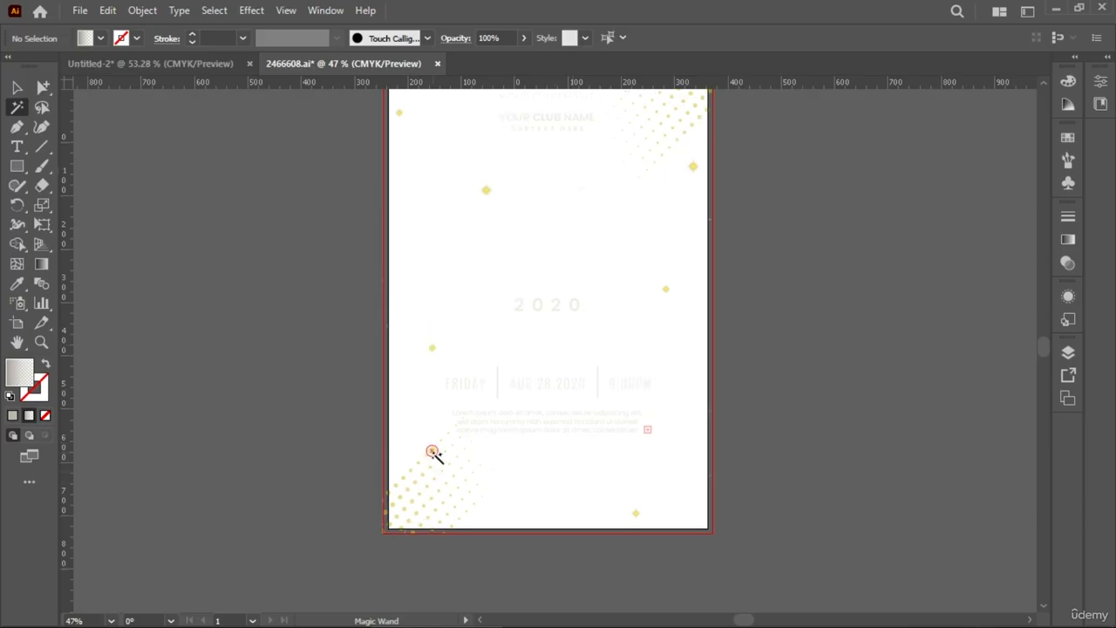
left_click(432, 451)
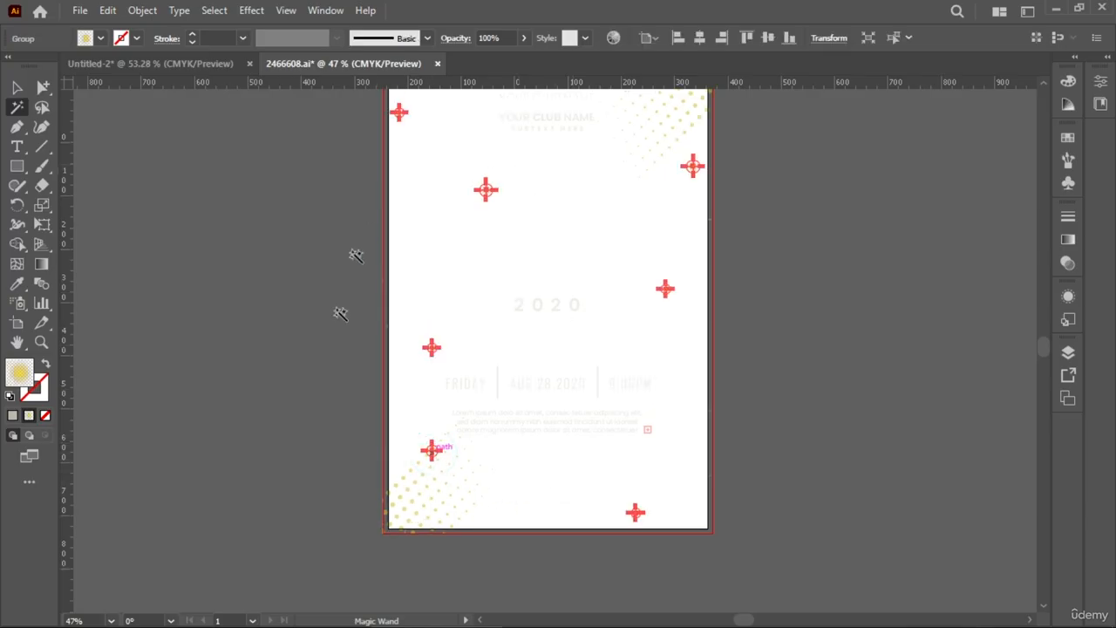
scroll(614, 396, "up", 1)
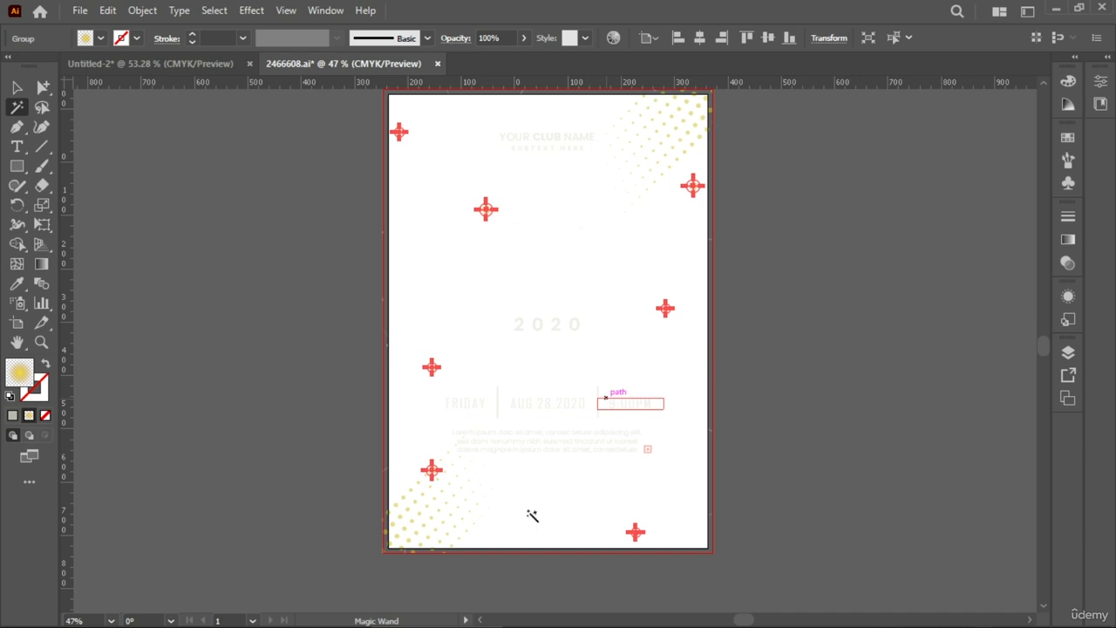
left_click(601, 485)
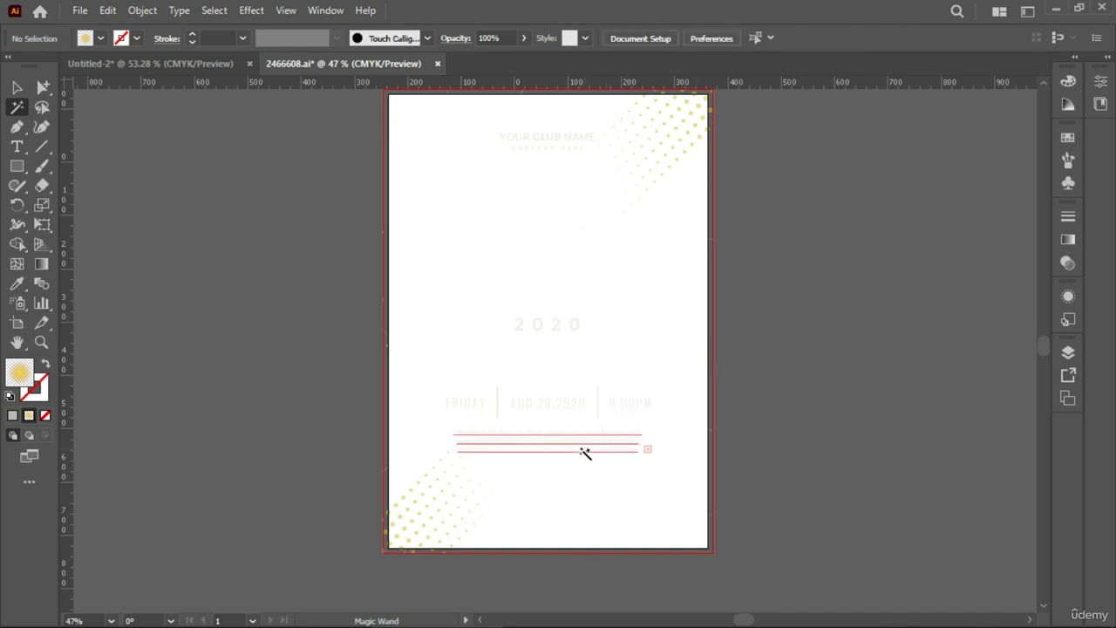
left_click(583, 455)
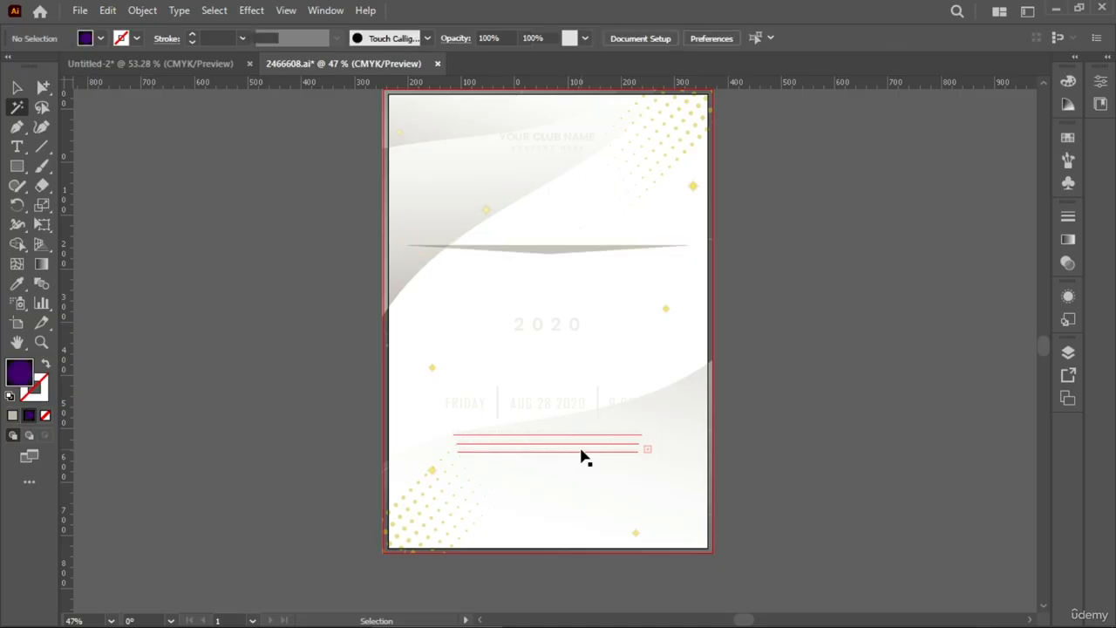
Undo all the deletions back to the selected "Festival" text to restore the complete poster.
key("ctrl+z")
key("ctrl+z")
key("ctrl+z")
key("ctrl+z")
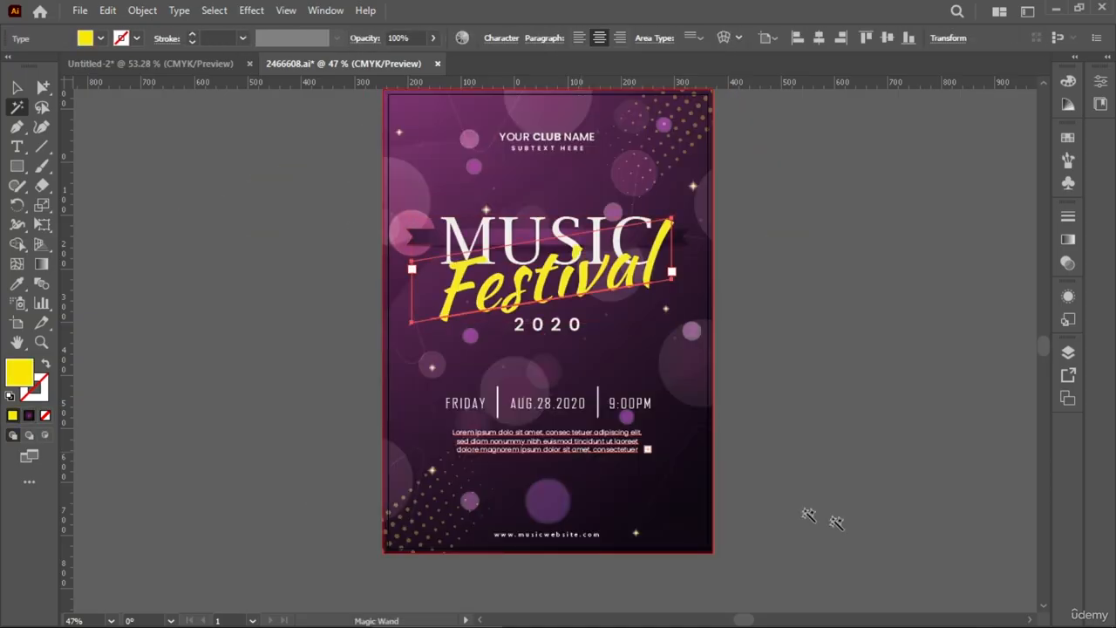
scroll(824, 517, "up", 2)
scroll(592, 345, "down", 1)
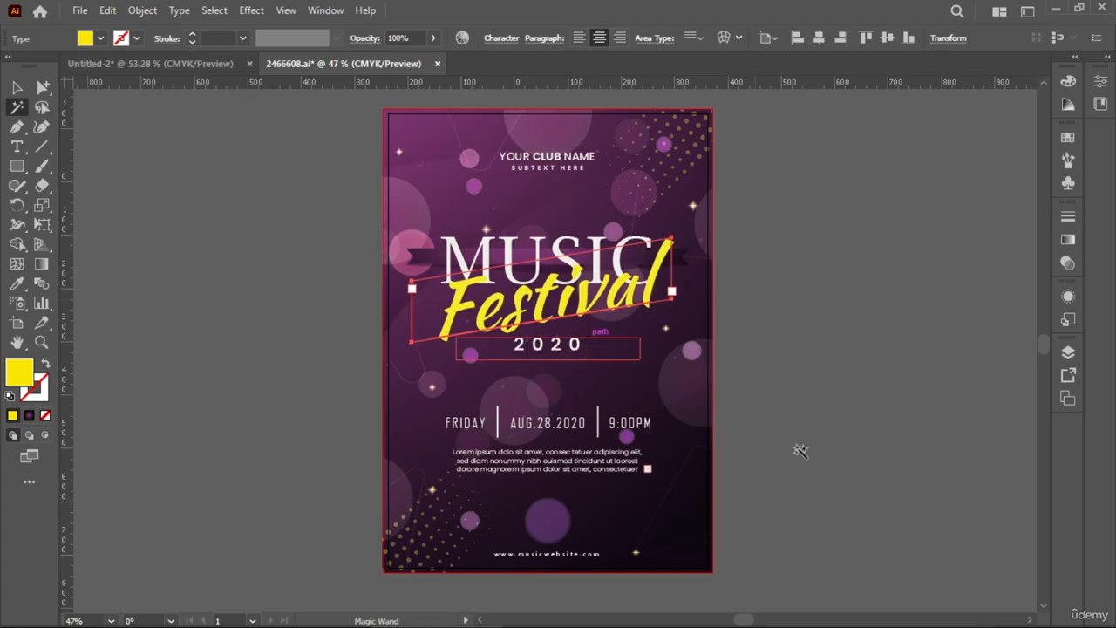